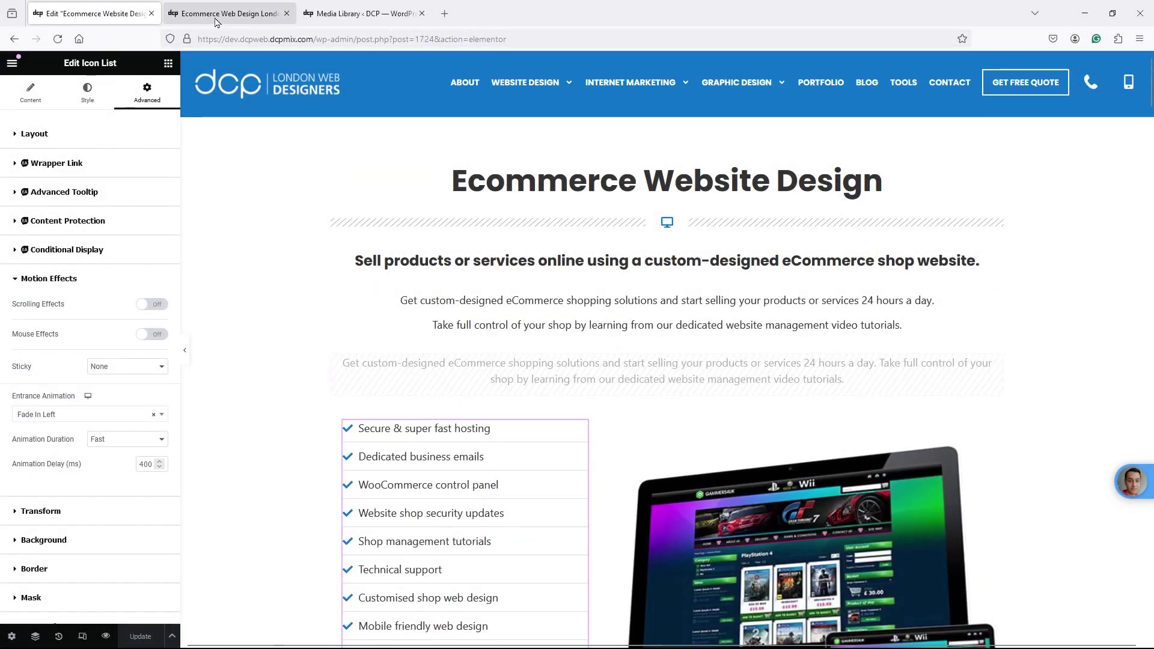
# Switch to the live Ecommerce Website Design page tab and scroll through it.
pyautogui.click(222, 13)
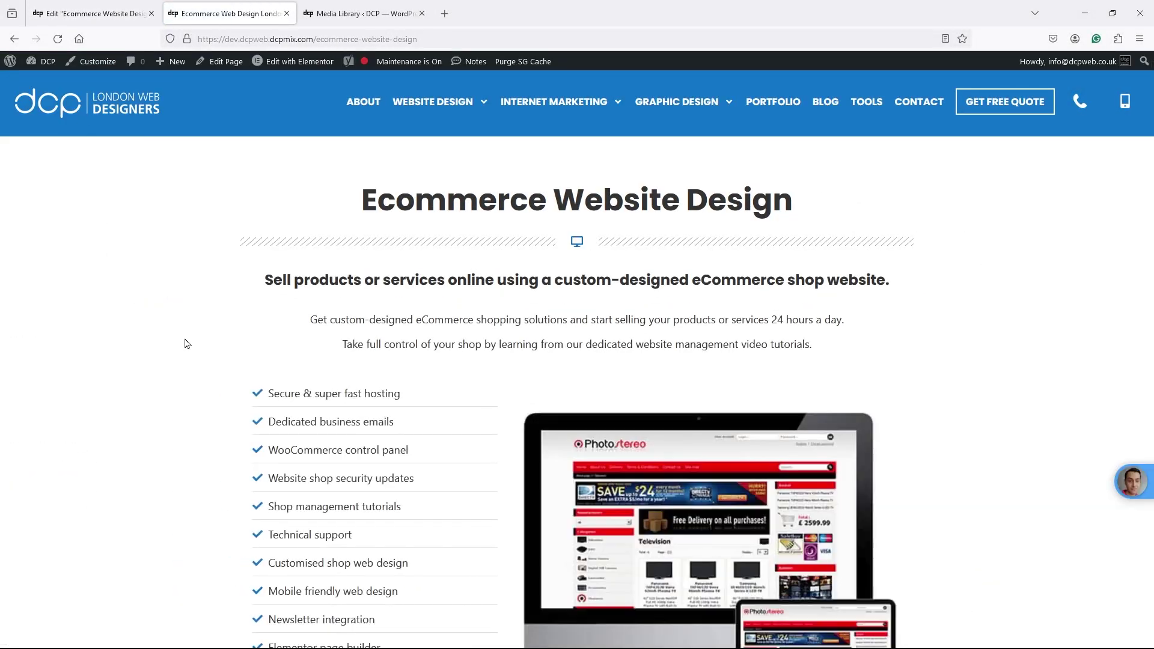
pyautogui.scroll(-8, 202, 401)
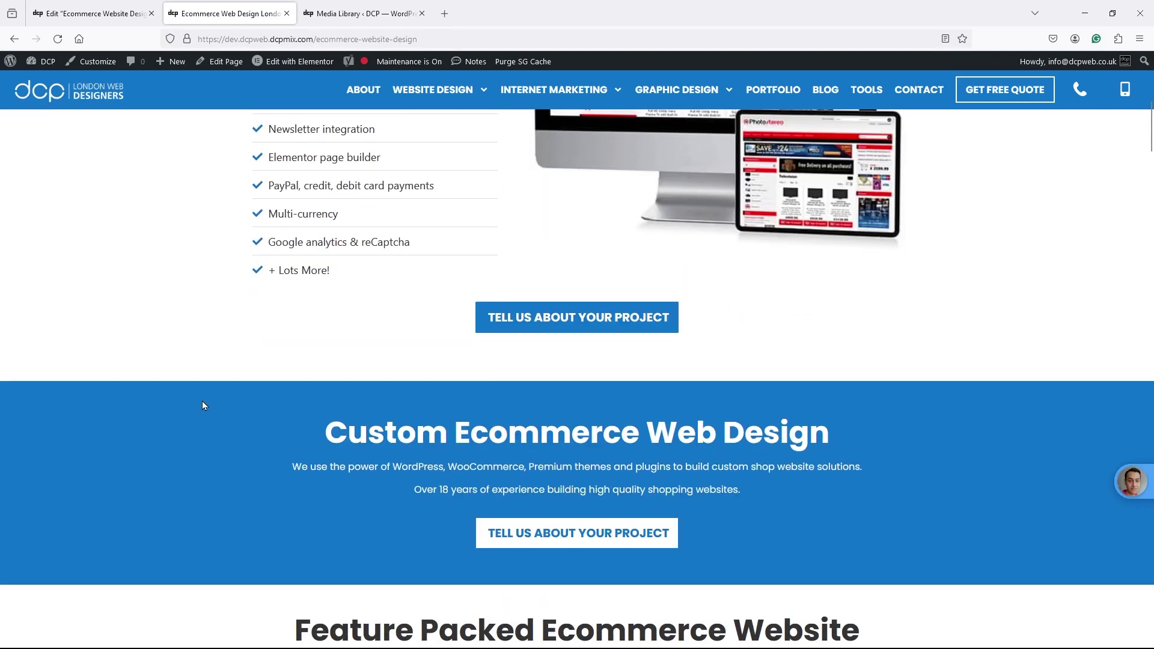
pyautogui.scroll(4, 202, 401)
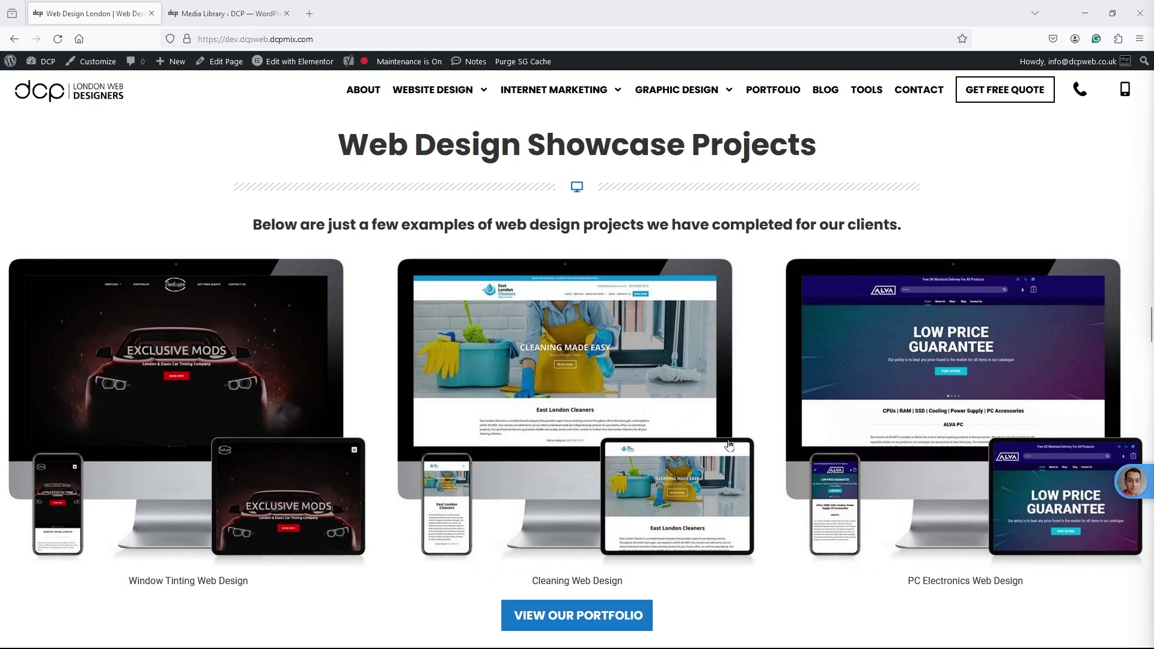
# Scroll to the top and reload the home page via the DCP logo.
pyautogui.scroll(6, 728, 444)
pyautogui.scroll(10, 729, 444)
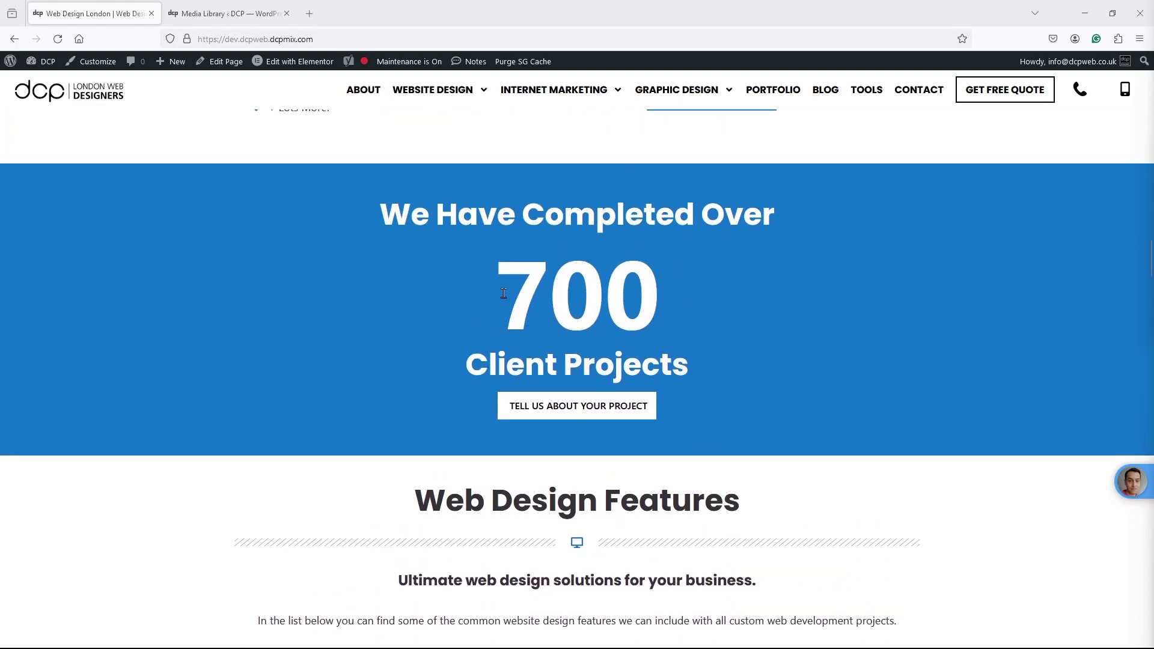
pyautogui.scroll(4, 514, 306)
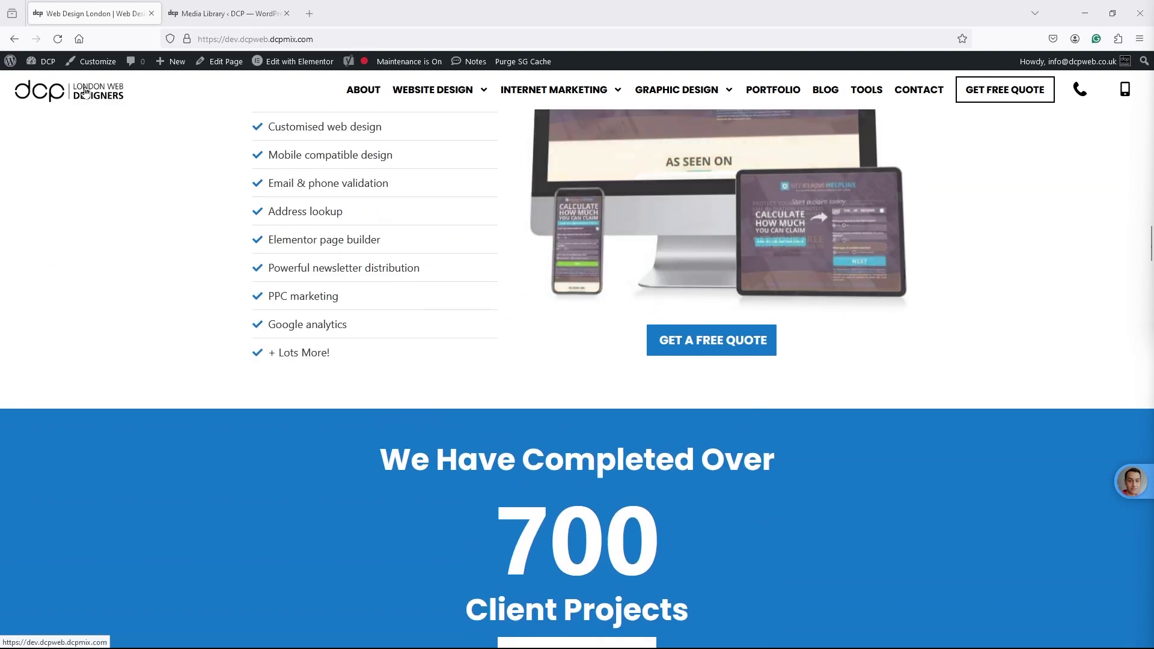
pyautogui.click(302, 189)
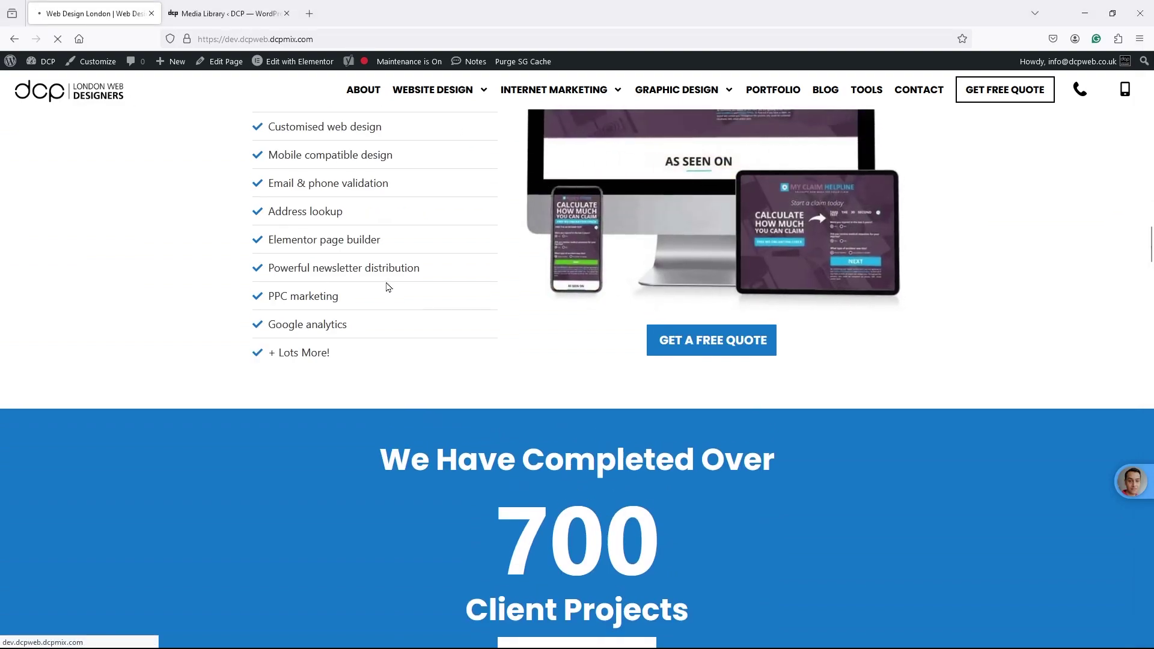
# Scroll down through the home page and back up to watch the sections' entrance animations.
pyautogui.scroll(-10, 388, 287)
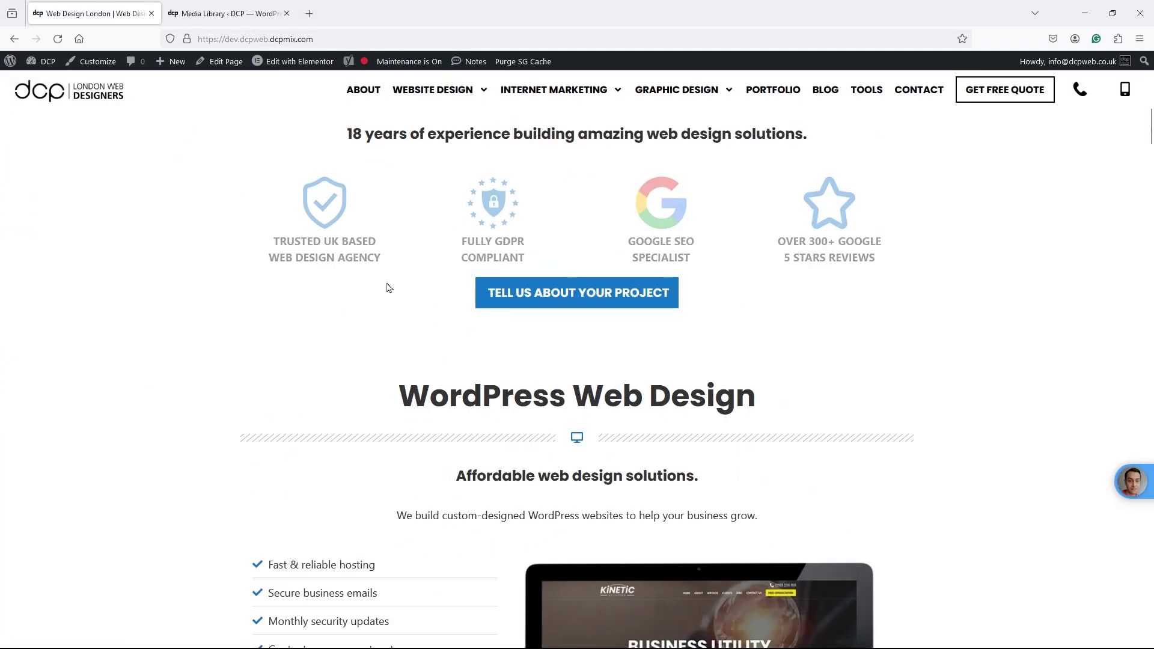
pyautogui.scroll(1, 296, 255)
pyautogui.scroll(-1, 505, 185)
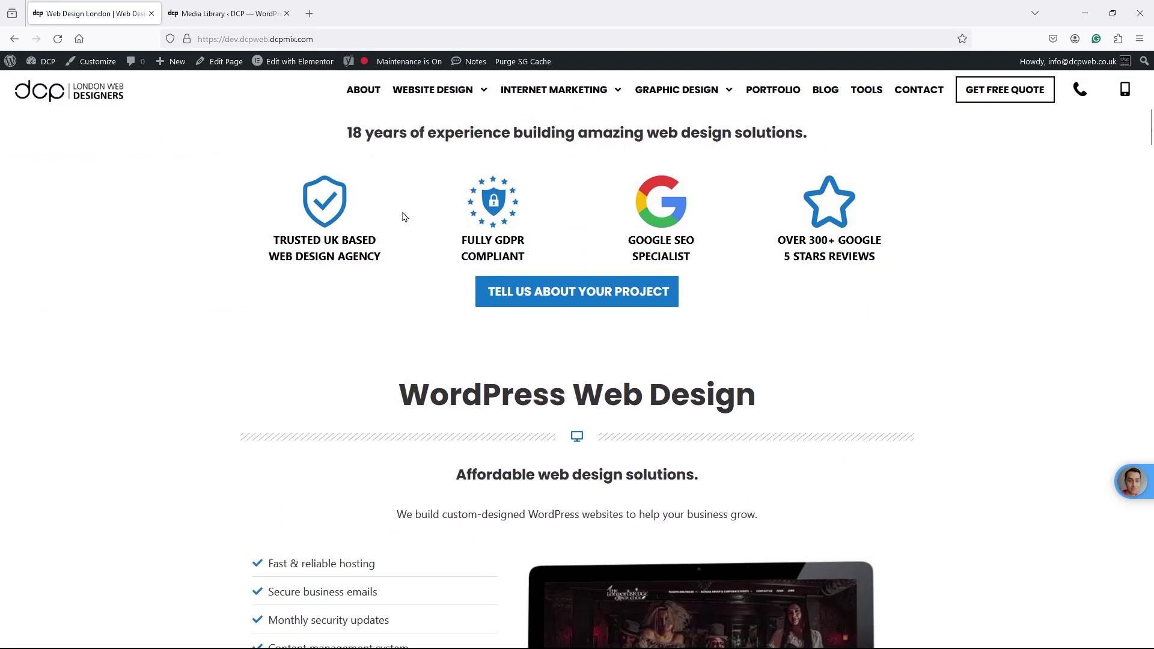
pyautogui.scroll(-15, 377, 343)
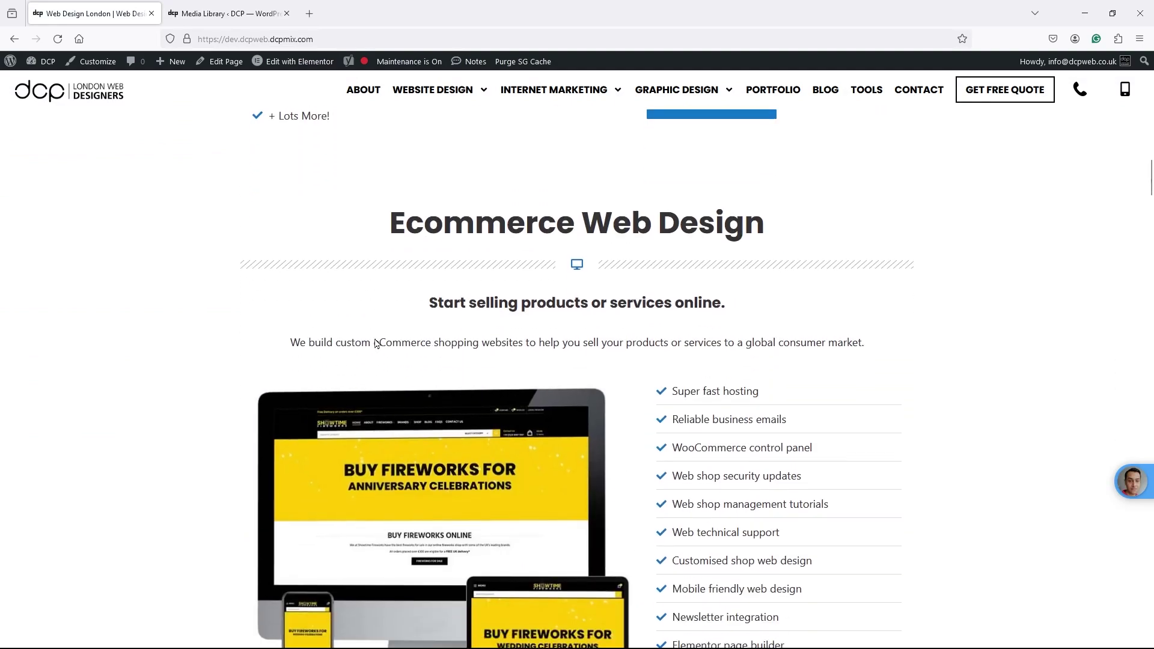
pyautogui.scroll(-10, 385, 345)
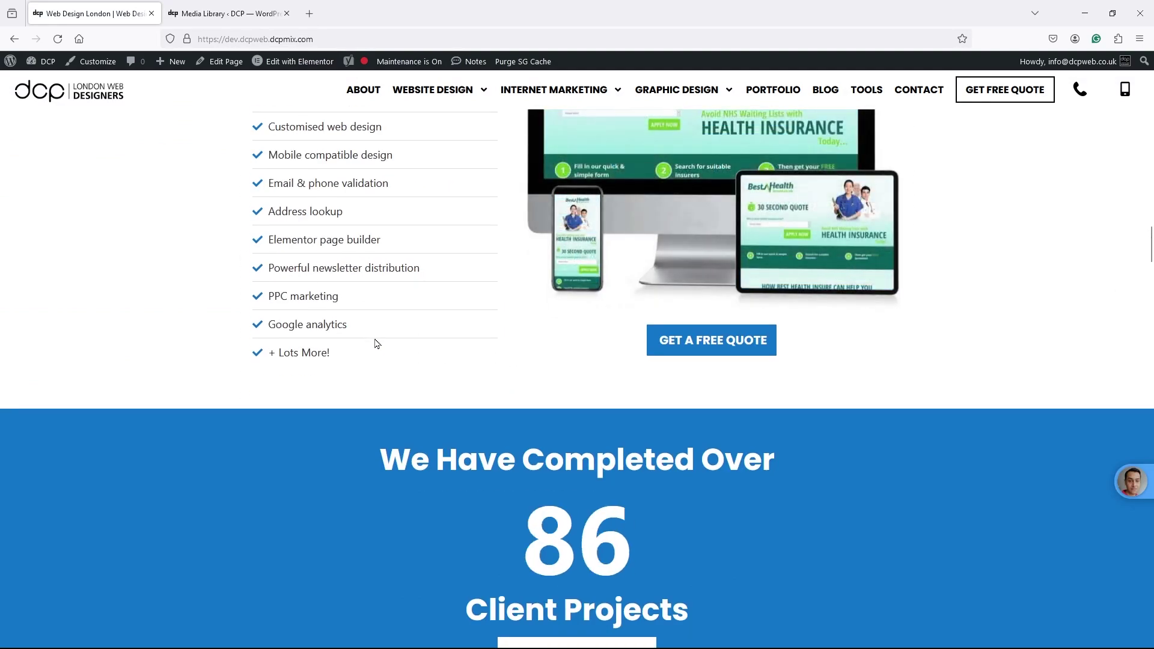
pyautogui.scroll(-5, 416, 353)
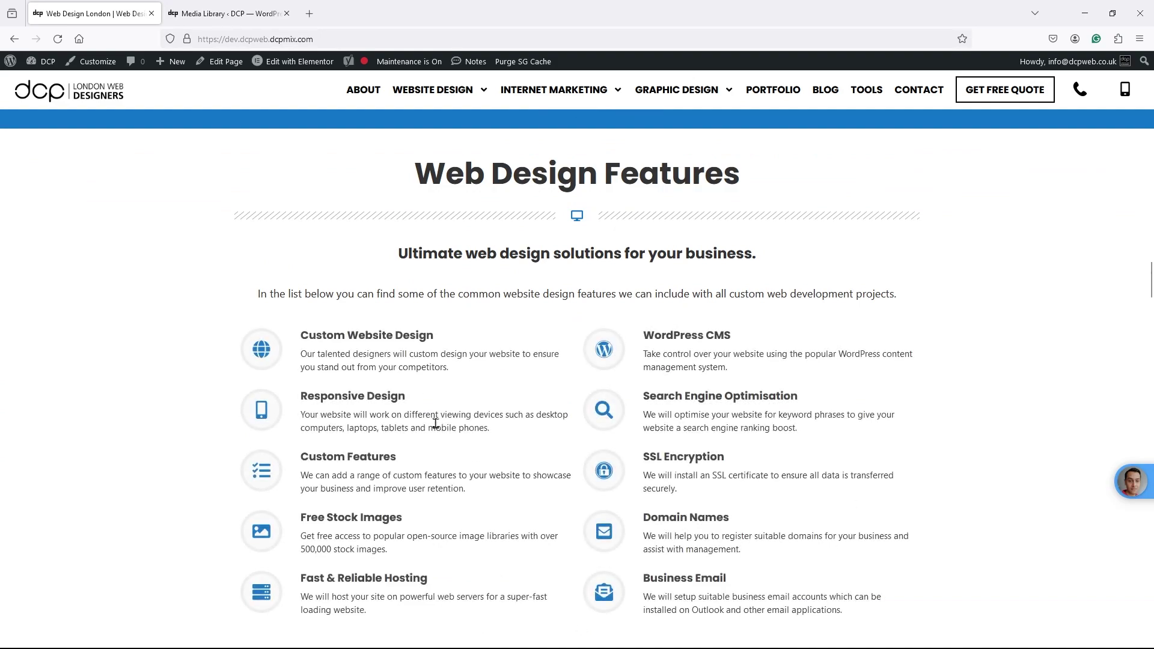
pyautogui.scroll(20, 436, 423)
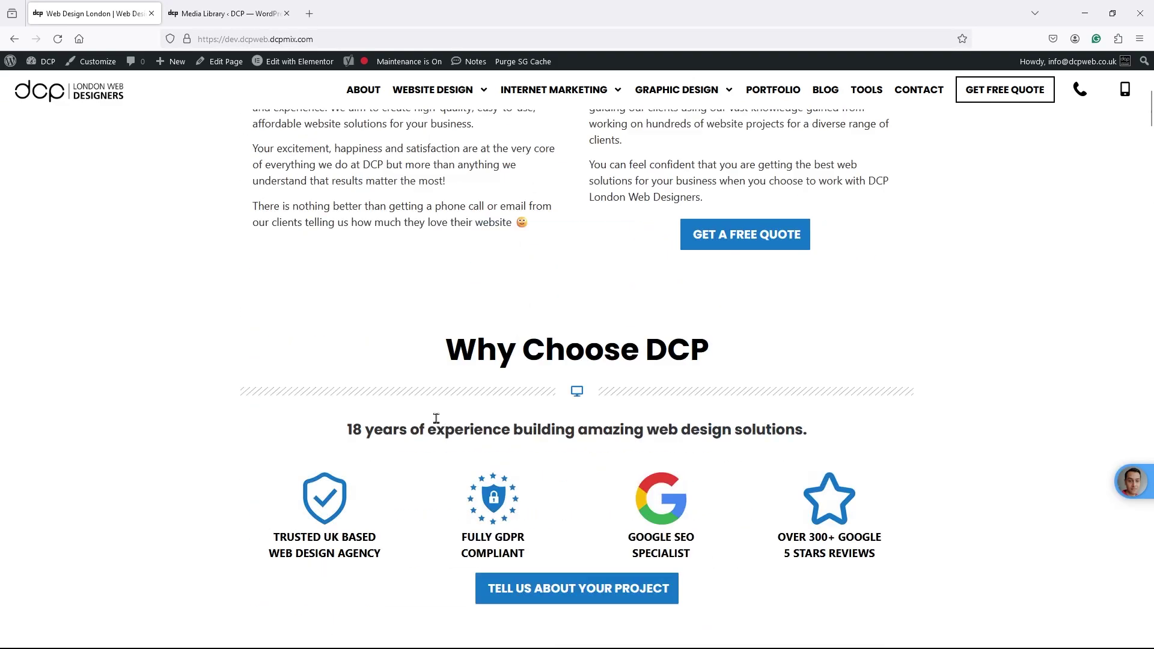
pyautogui.scroll(6, 435, 419)
# Go to WordPress Website Design, then Ecommerce Website Design, from the Website Design menu.
pyautogui.moveTo(432, 101)
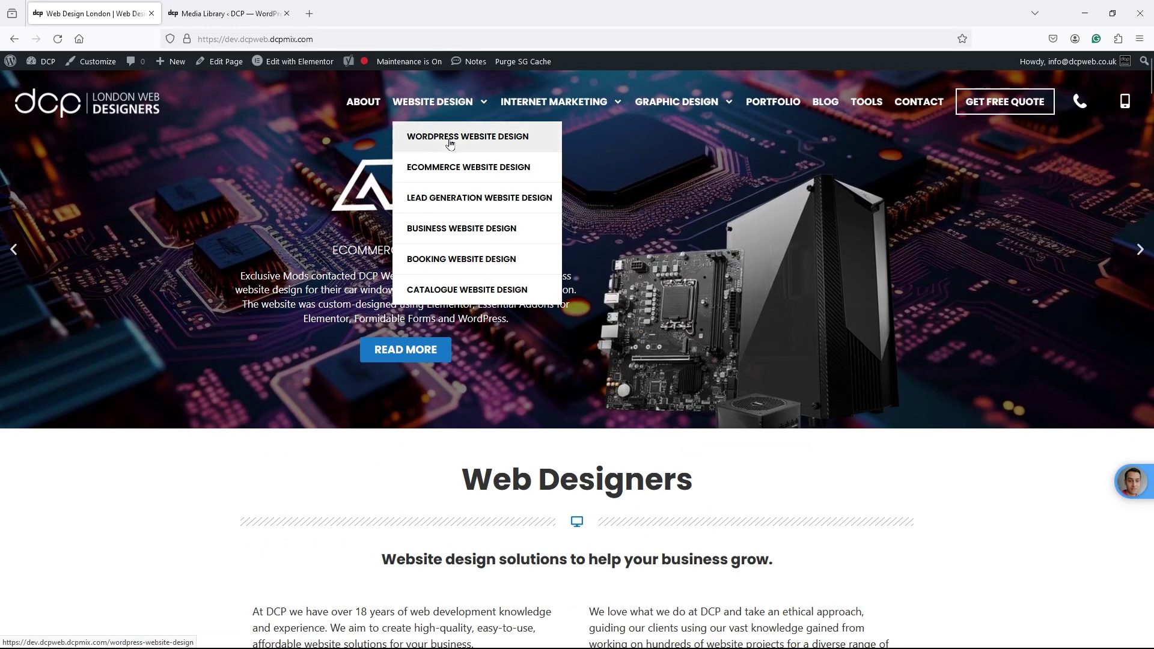
pyautogui.click(450, 141)
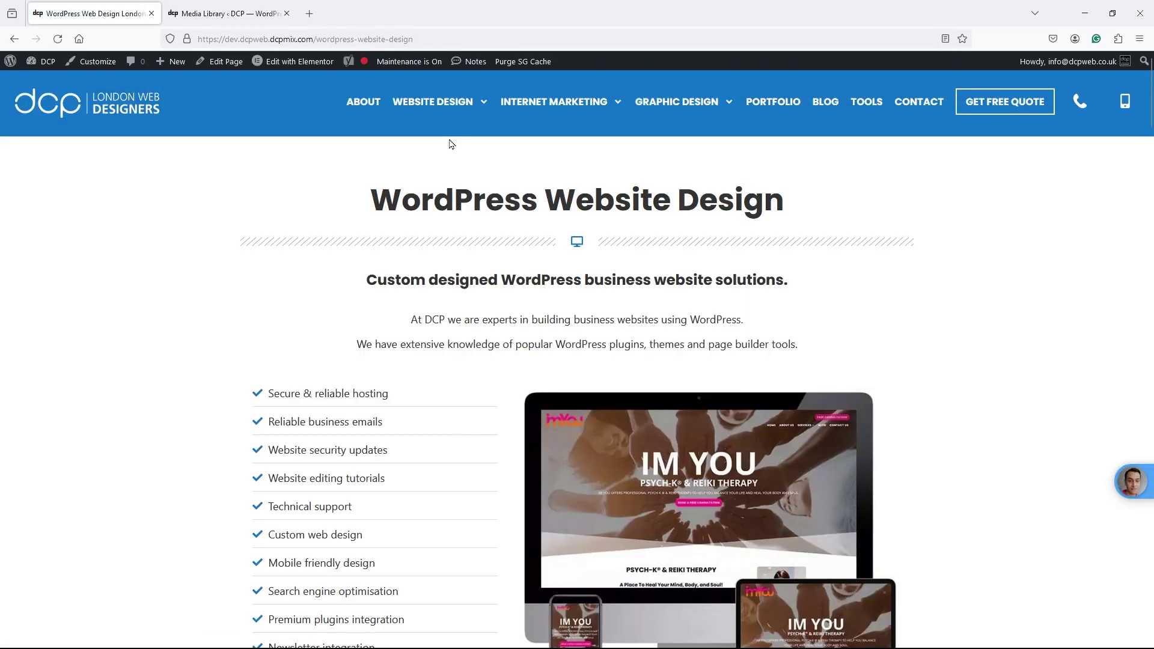
pyautogui.moveTo(432, 102)
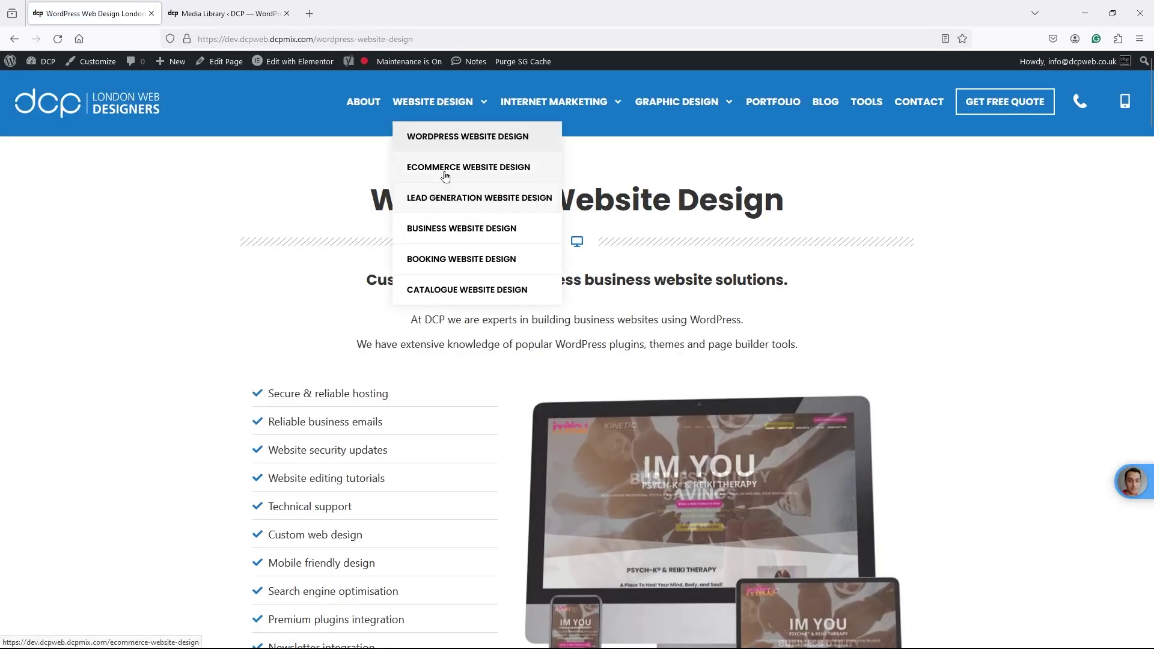
pyautogui.click(443, 172)
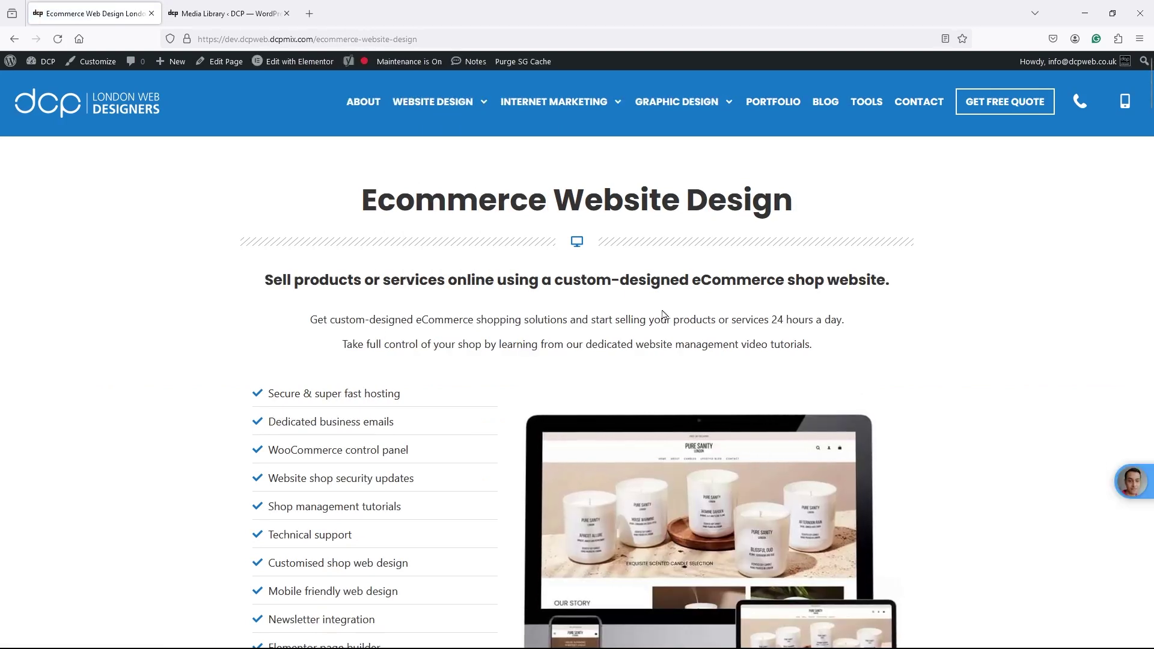
pyautogui.moveTo(300, 65)
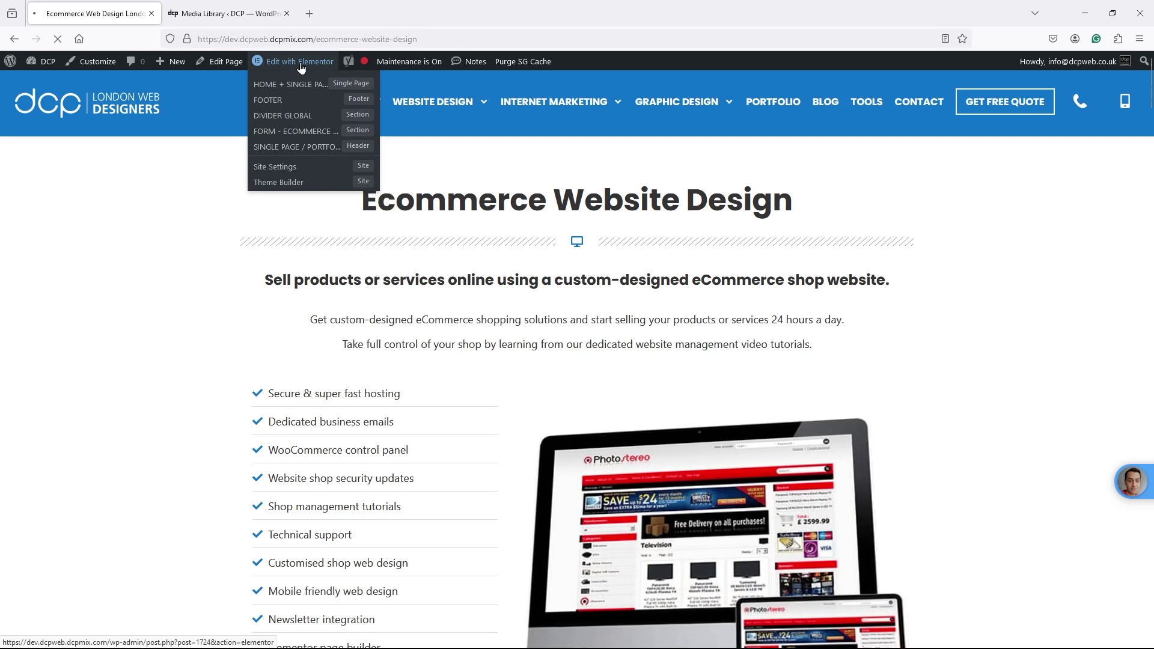
# Open the Ecommerce Website Design page in the Elementor editor.
pyautogui.click(300, 64)
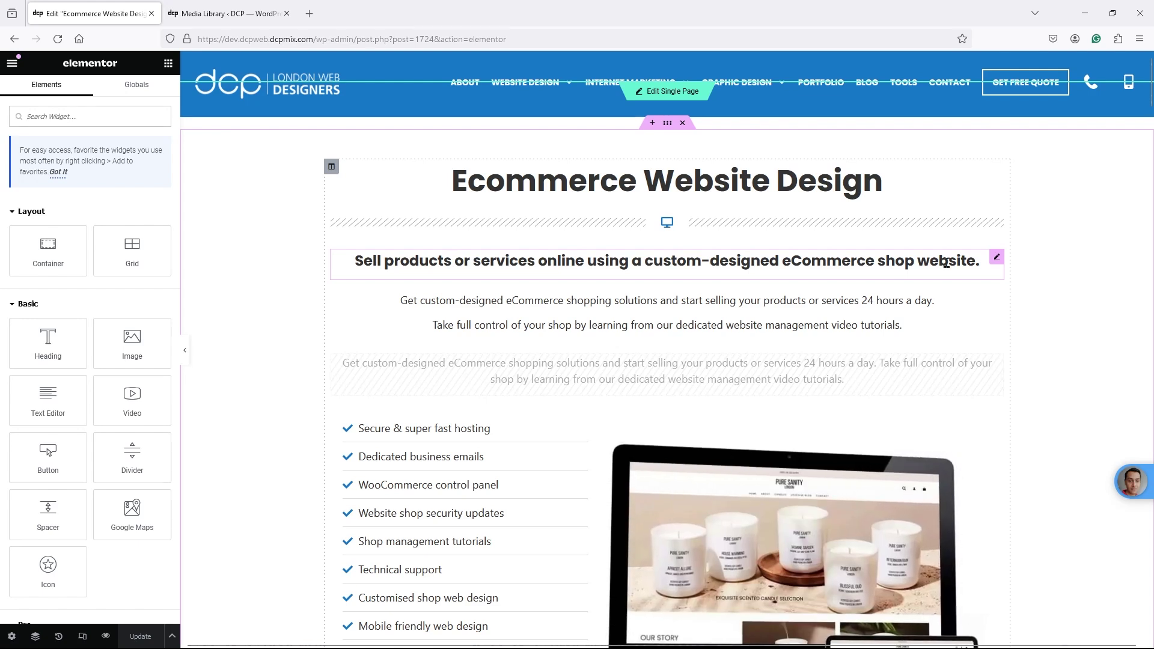
# Open the subheading text block's Text Editor settings.
pyautogui.click(995, 259)
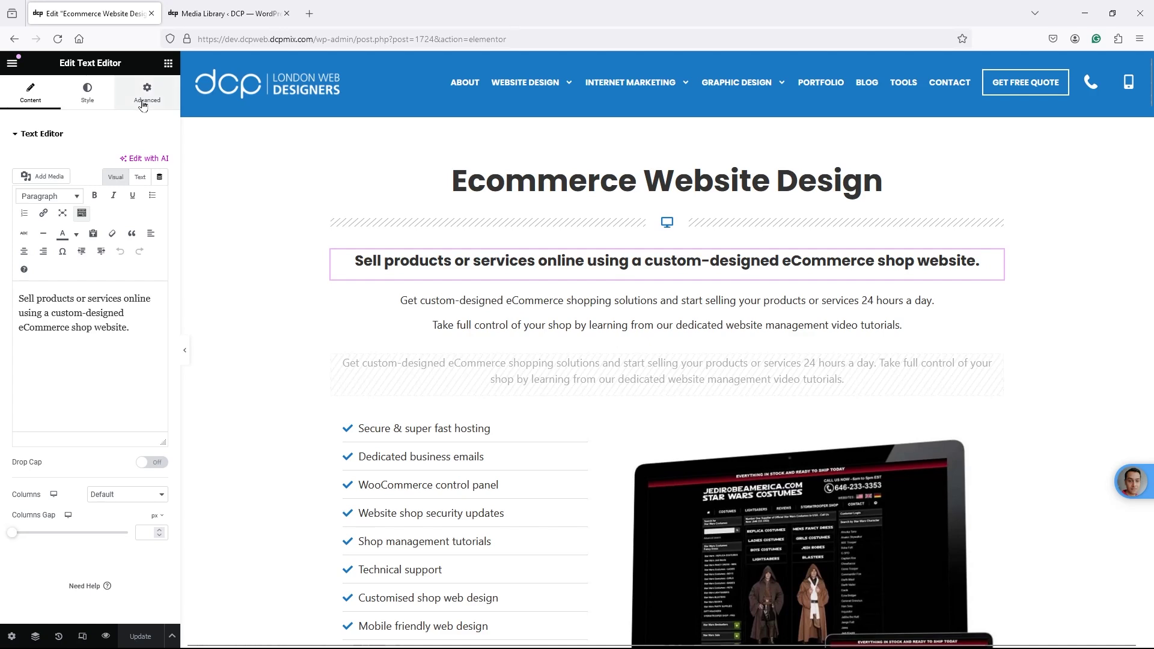
# In the subheading's Motion Effects, set Entrance Animation to Fade In Up and duration to Fast.
pyautogui.click(144, 102)
pyautogui.scroll(-3, 87, 436)
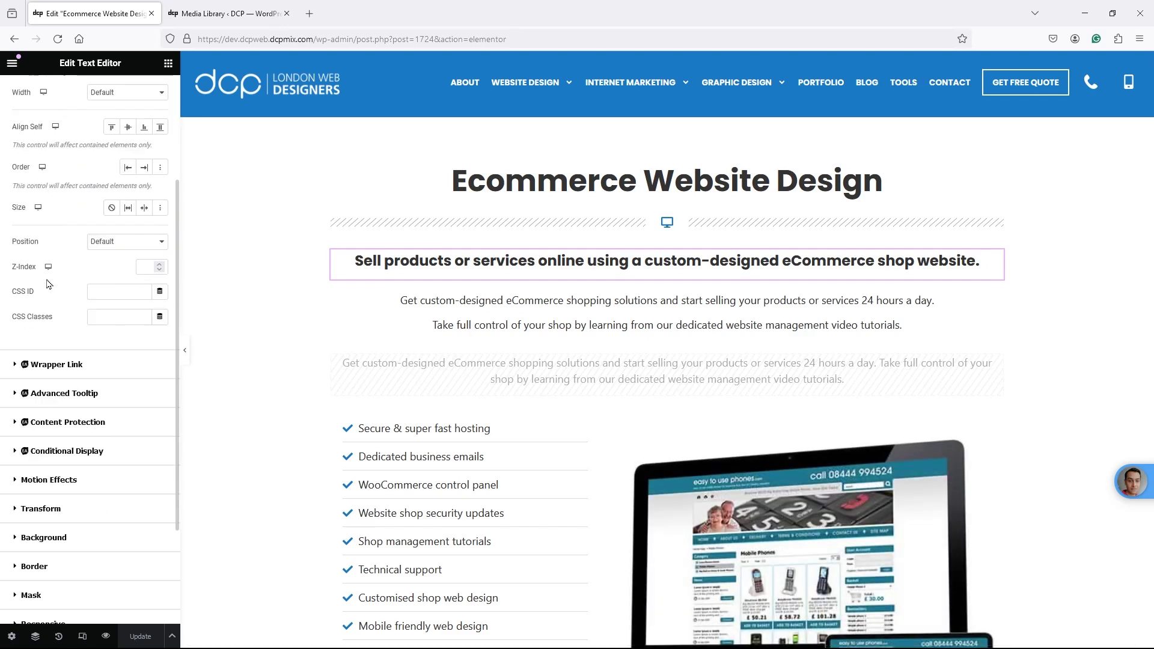
pyautogui.click(62, 481)
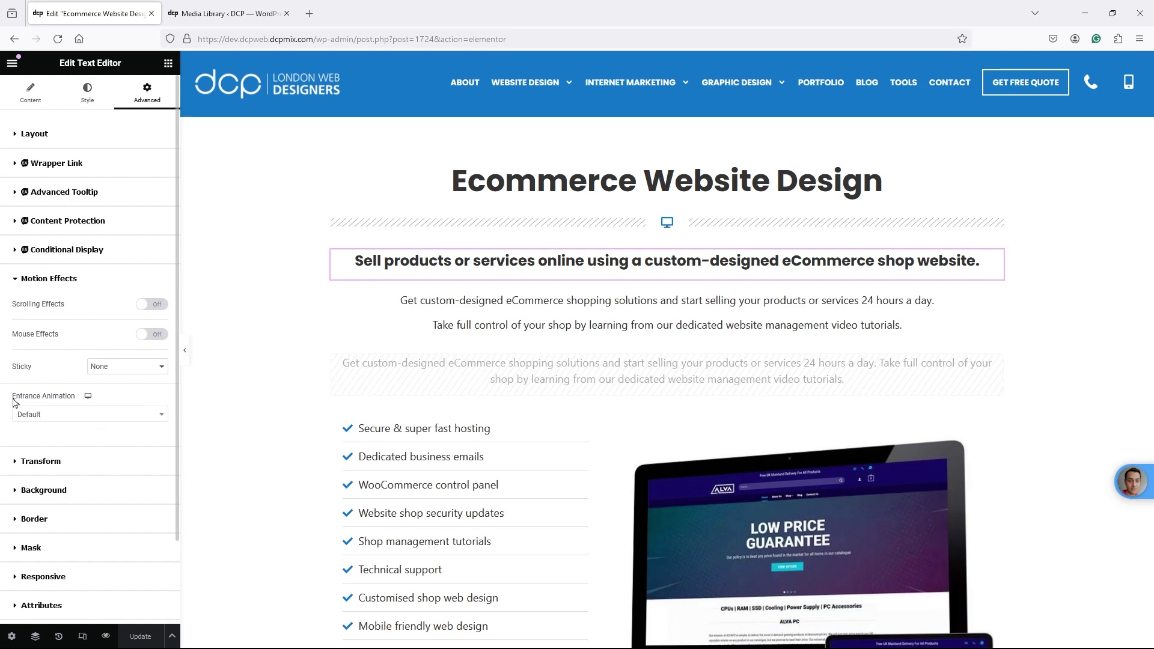
pyautogui.click(64, 416)
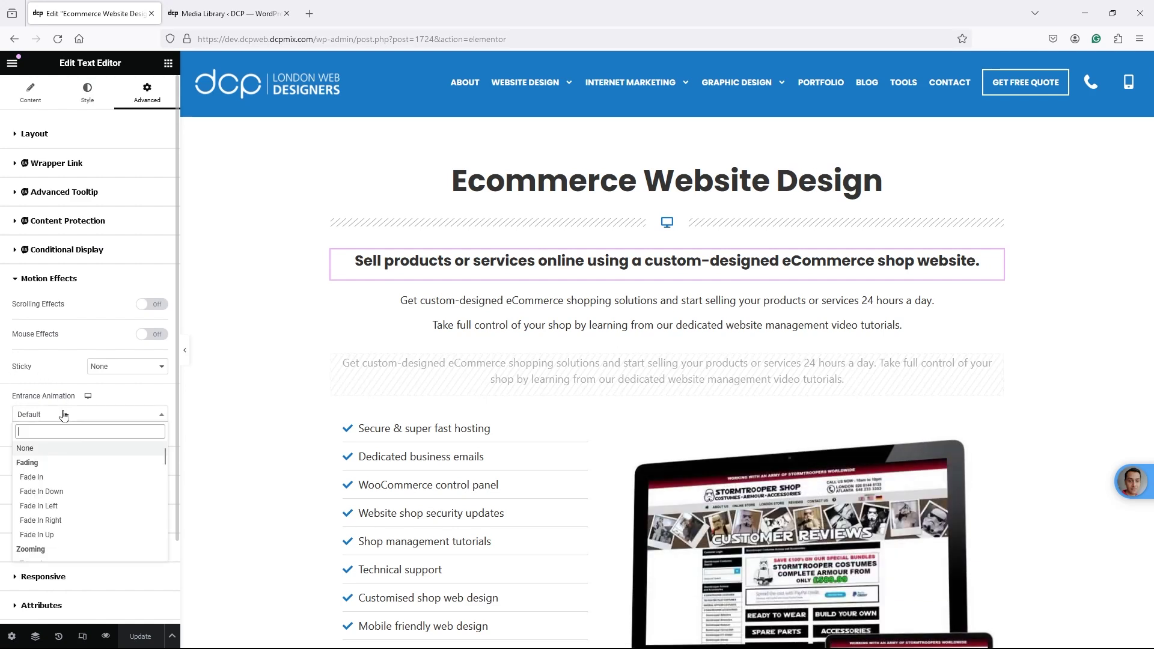
pyautogui.click(68, 479)
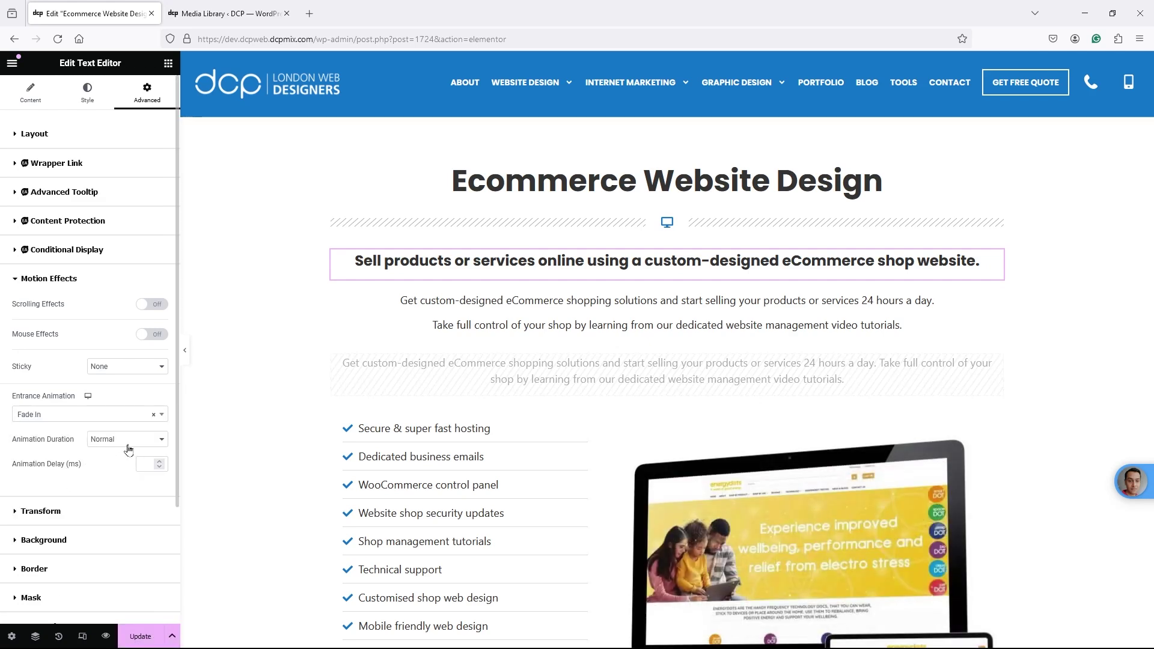
pyautogui.click(116, 421)
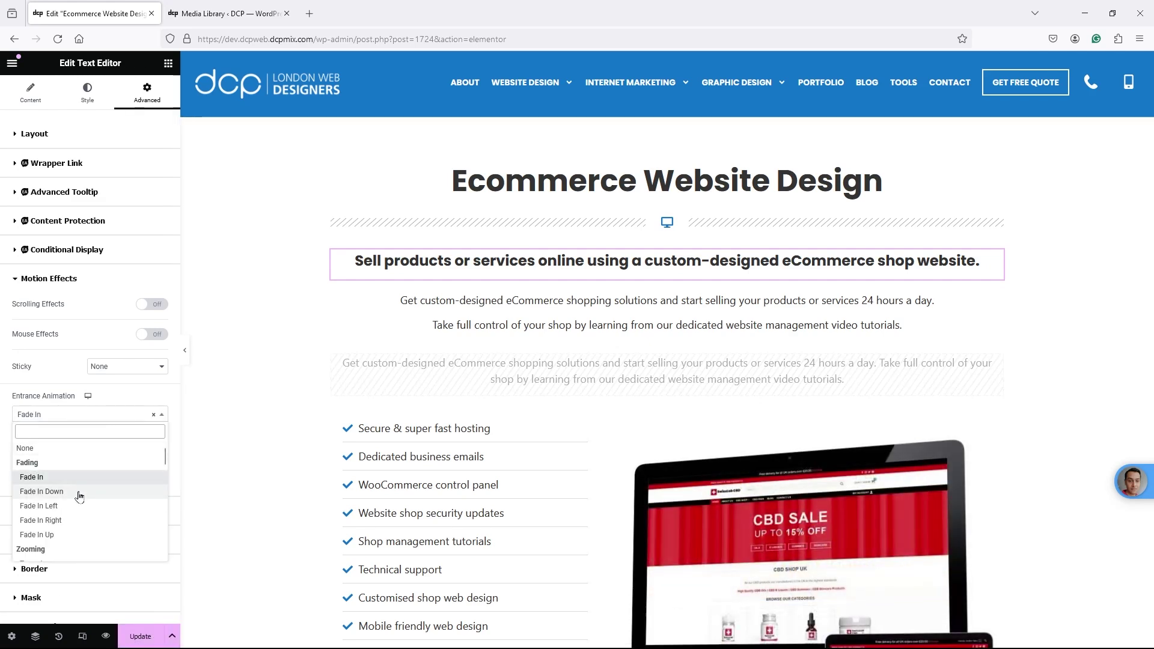
pyautogui.click(62, 536)
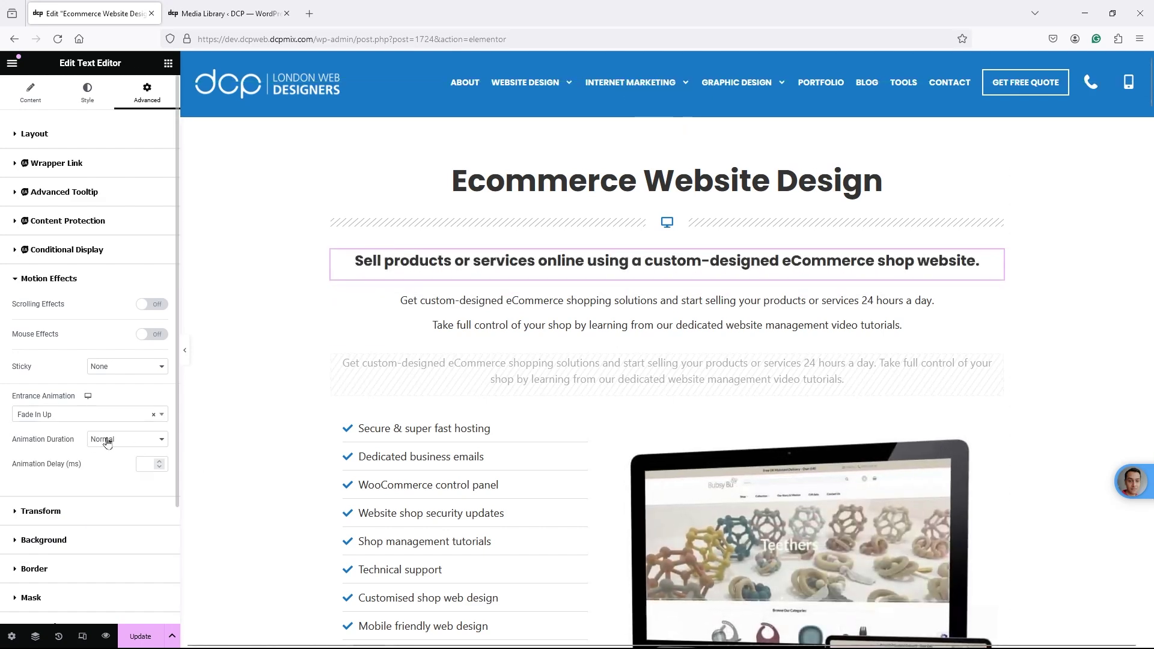
pyautogui.click(106, 458)
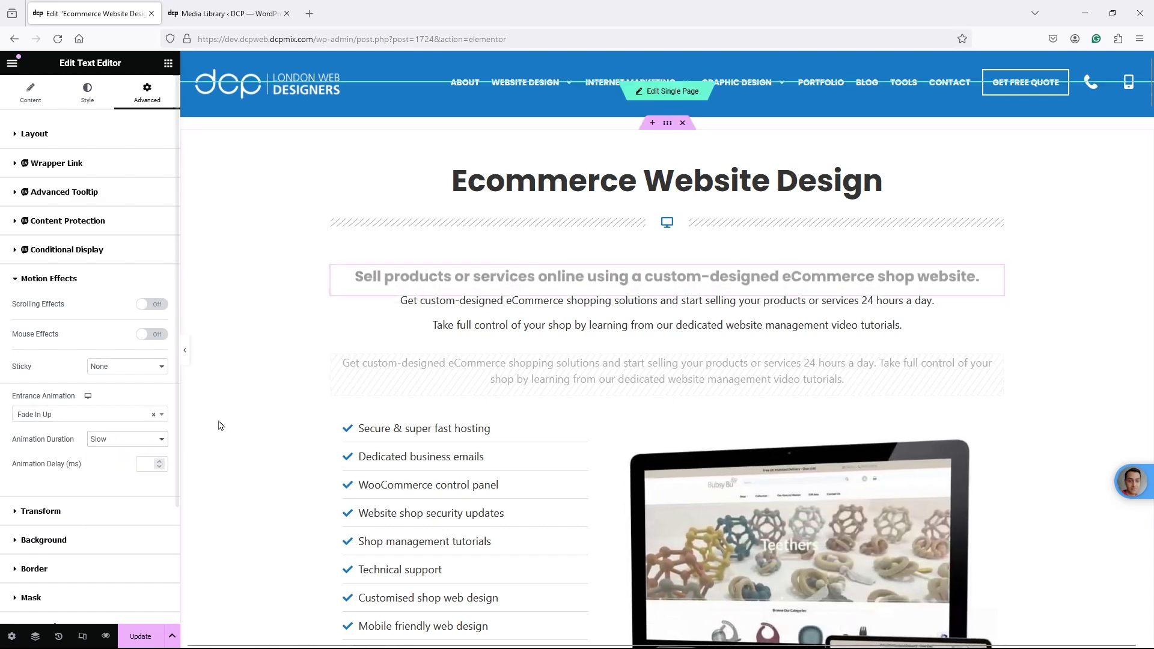
pyautogui.click(116, 444)
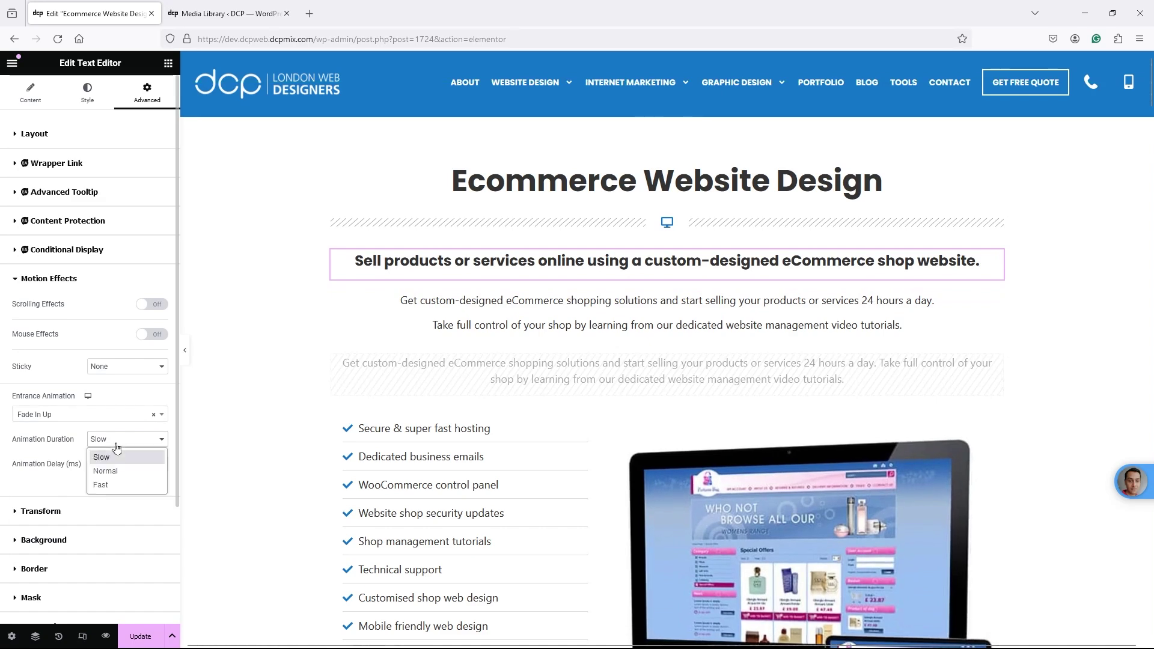
pyautogui.click(107, 486)
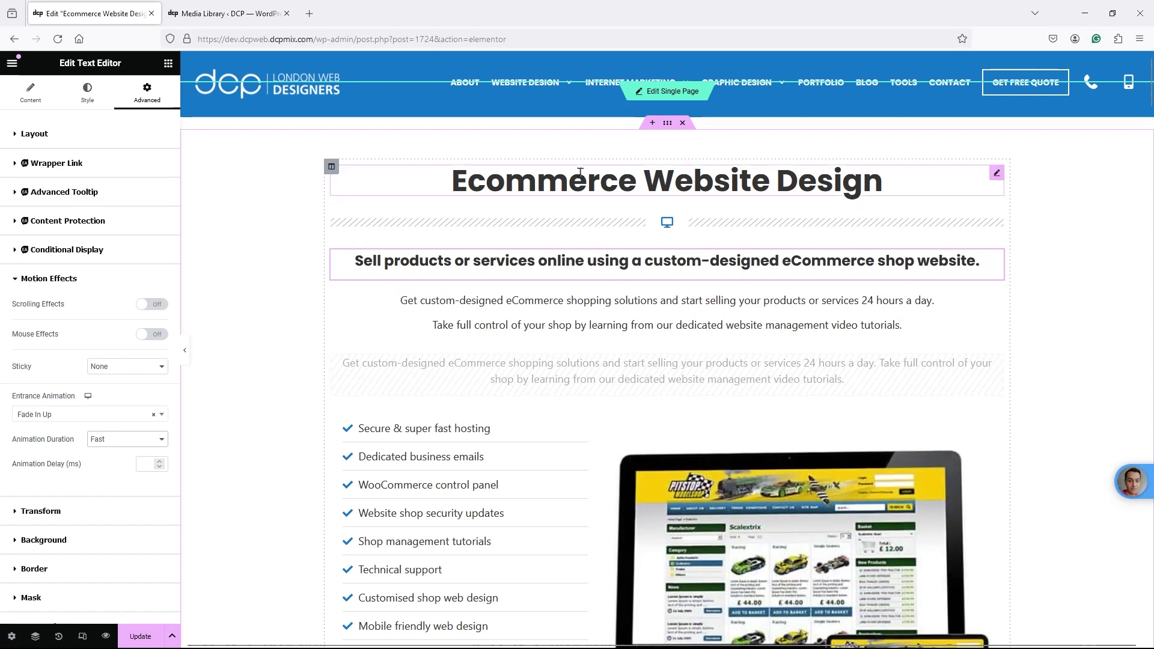
# Give the intro paragraph Fade In Up, Fast duration and a 200 ms delay, then update.
pyautogui.click(527, 304)
pyautogui.click(153, 103)
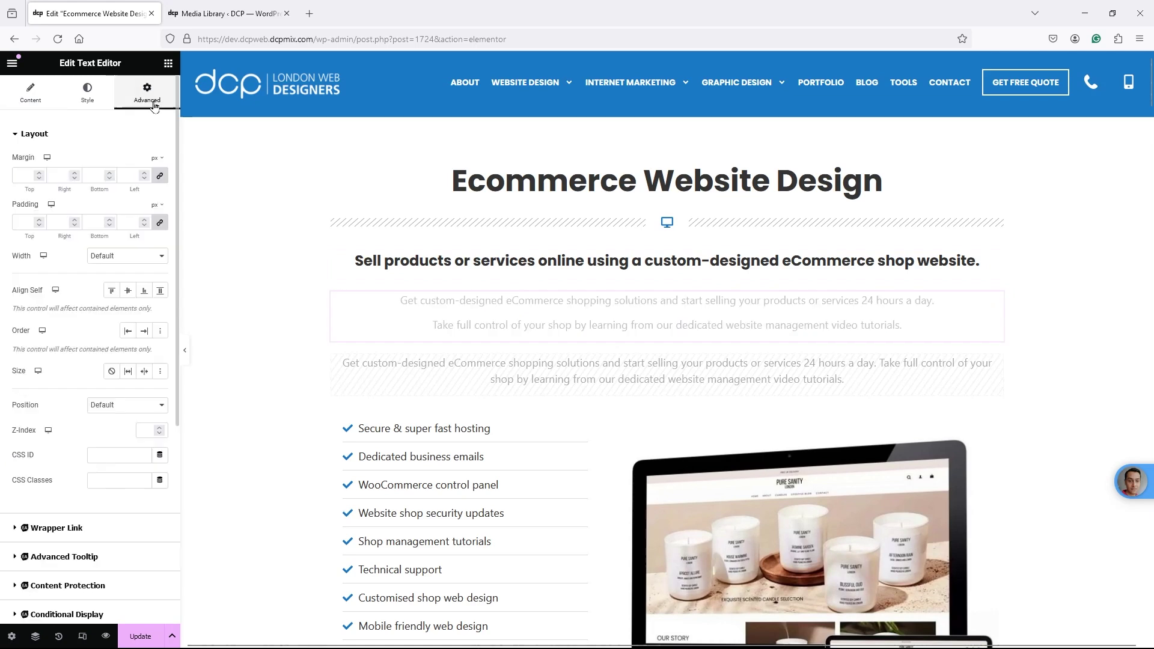
pyautogui.scroll(-4, 64, 586)
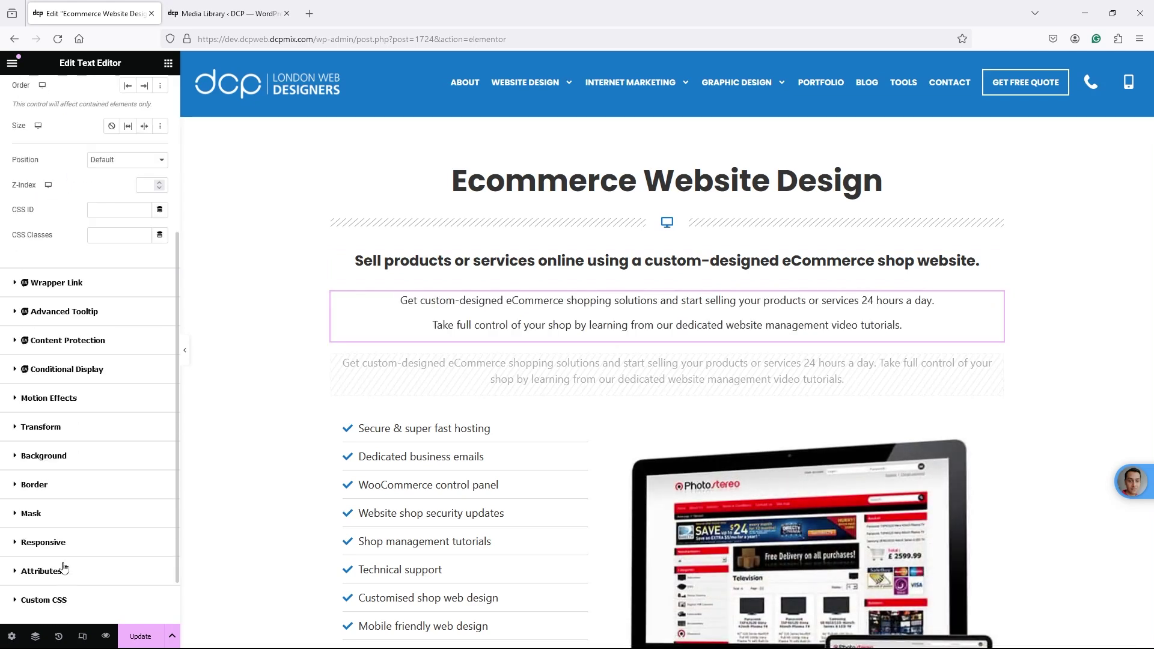
pyautogui.click(40, 402)
pyautogui.click(48, 416)
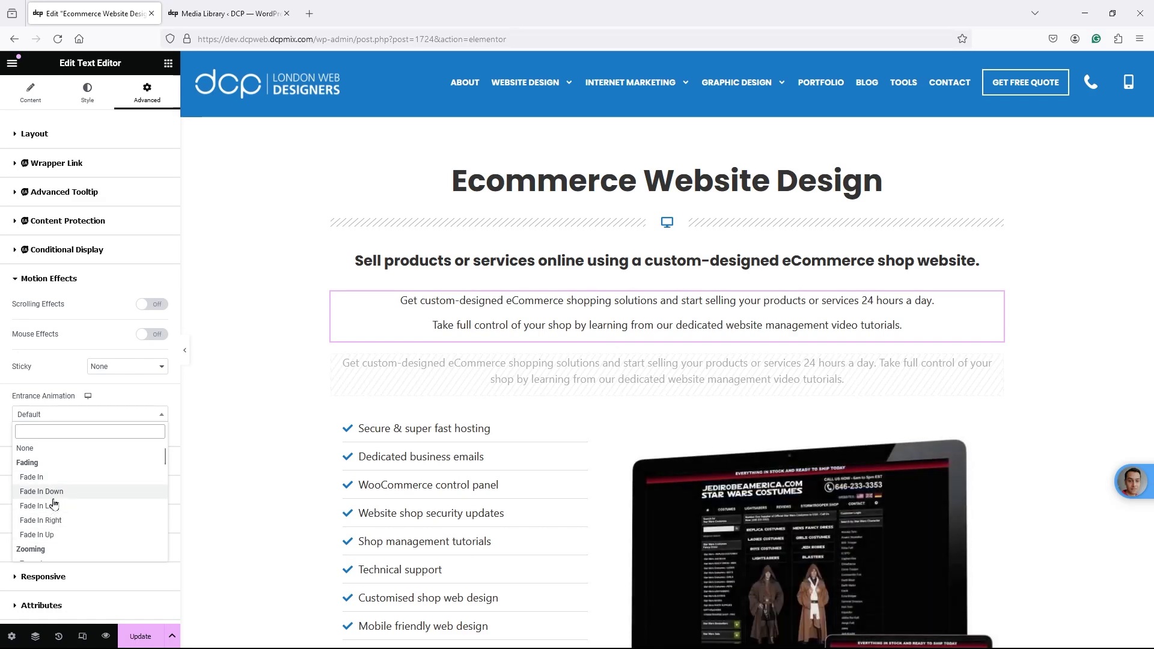
pyautogui.click(51, 532)
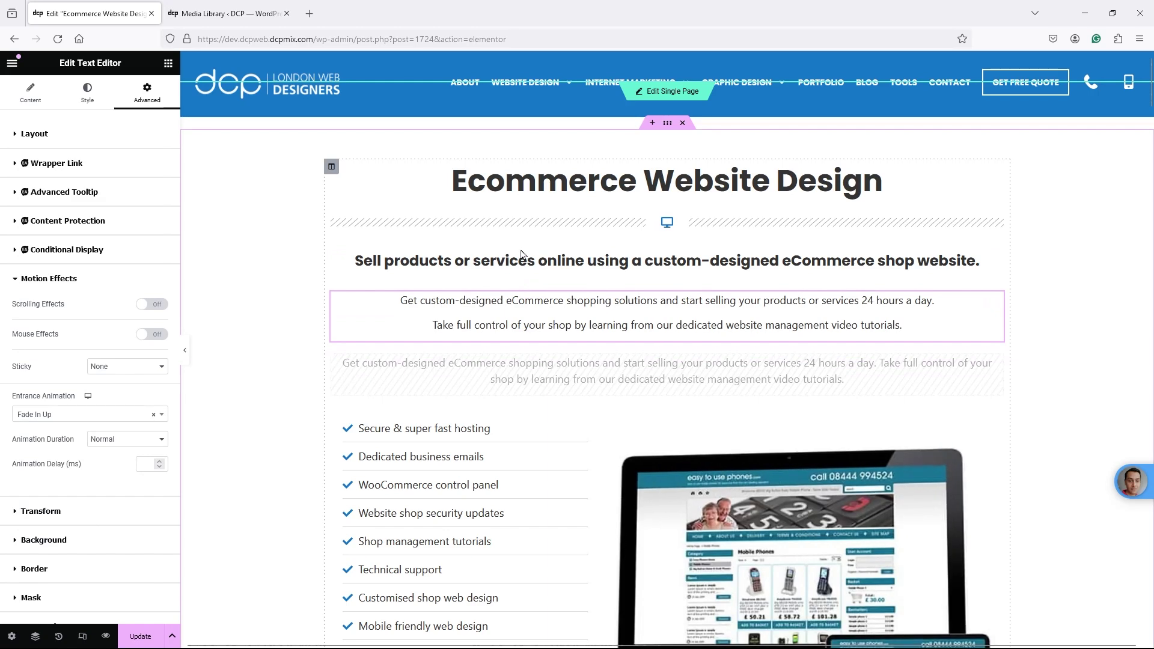
pyautogui.click(104, 488)
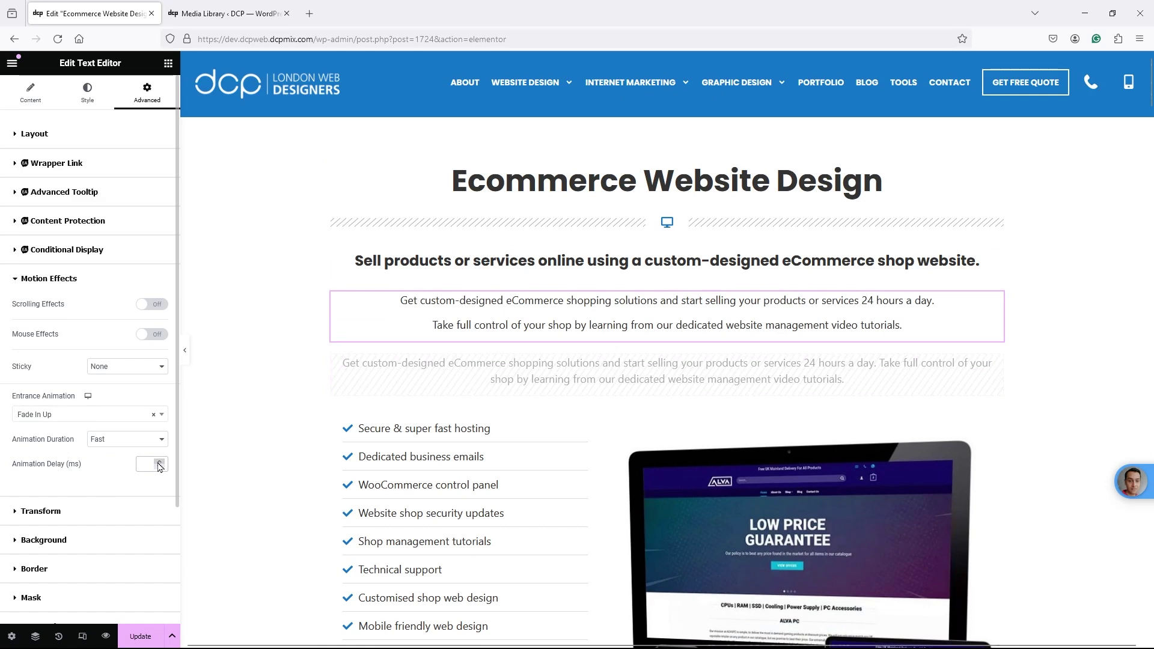
pyautogui.doubleClick(160, 463)
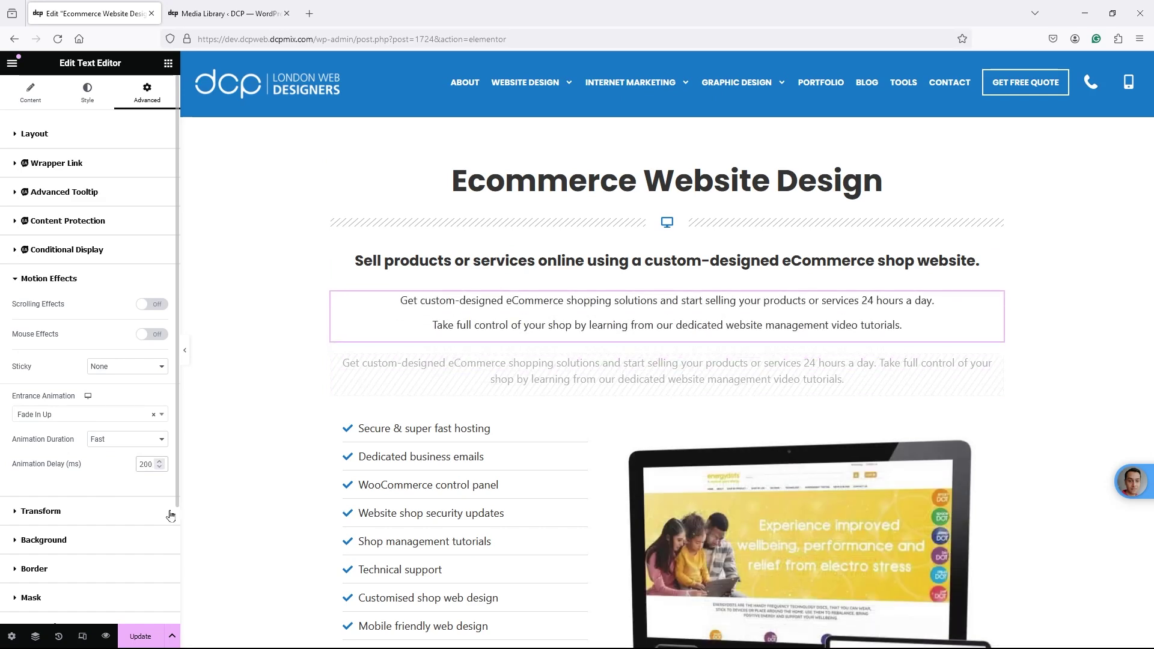
pyautogui.click(142, 637)
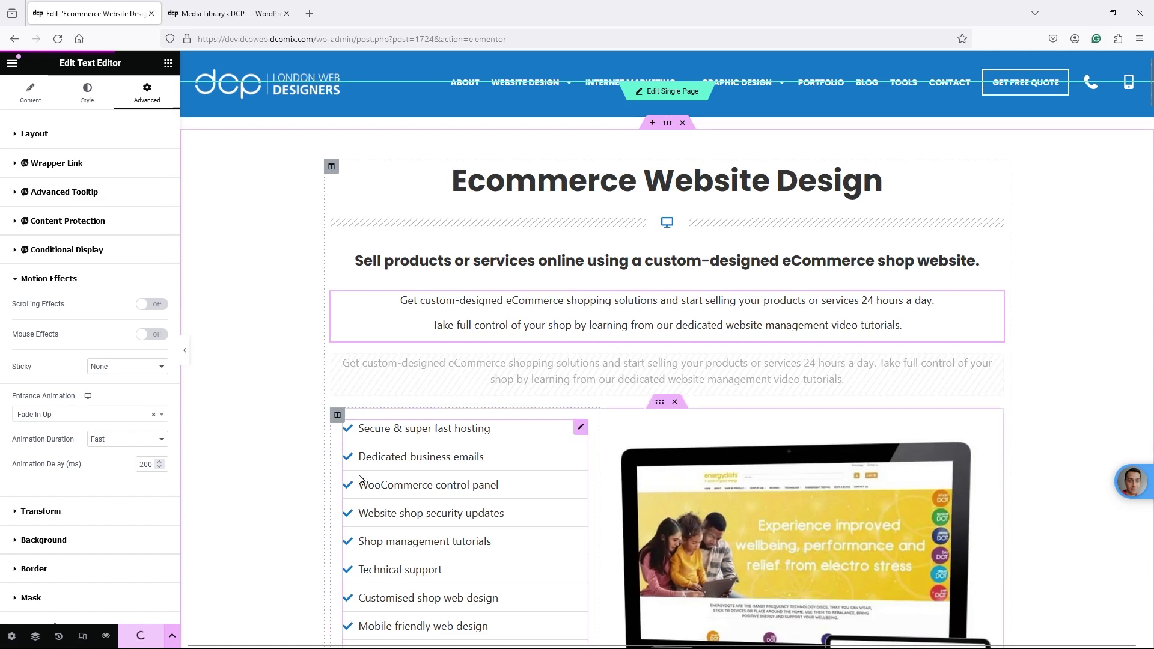
# Preview the live page, browsing WordPress then Ecommerce Website Design, and return to the editor.
pyautogui.click(12, 63)
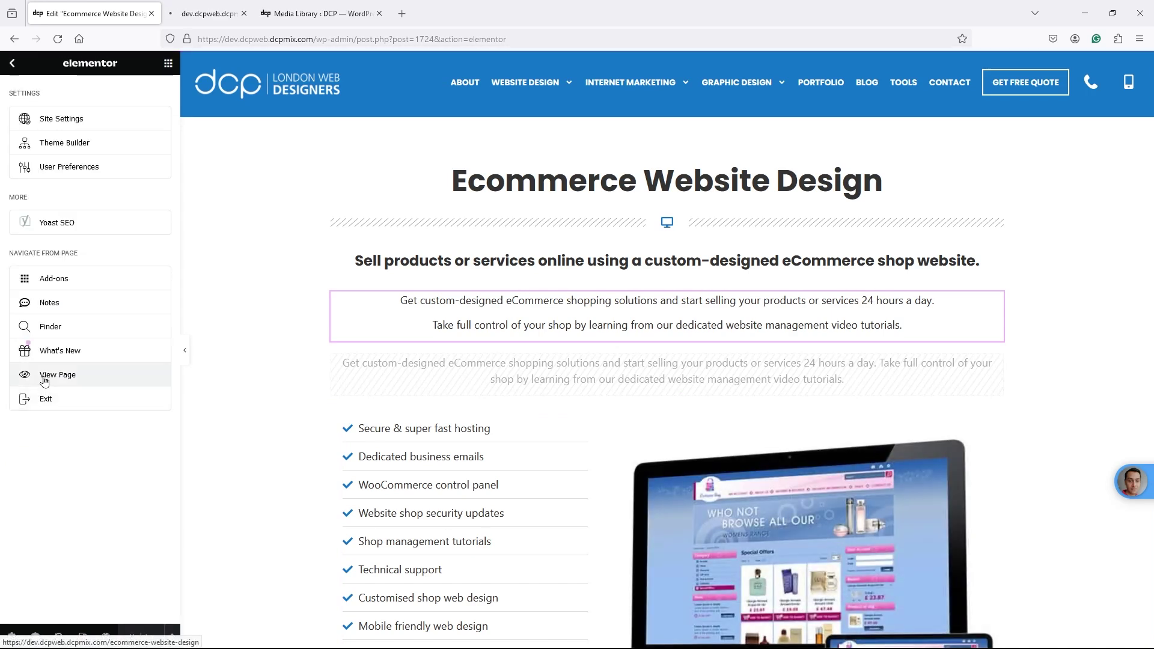
pyautogui.click(218, 16)
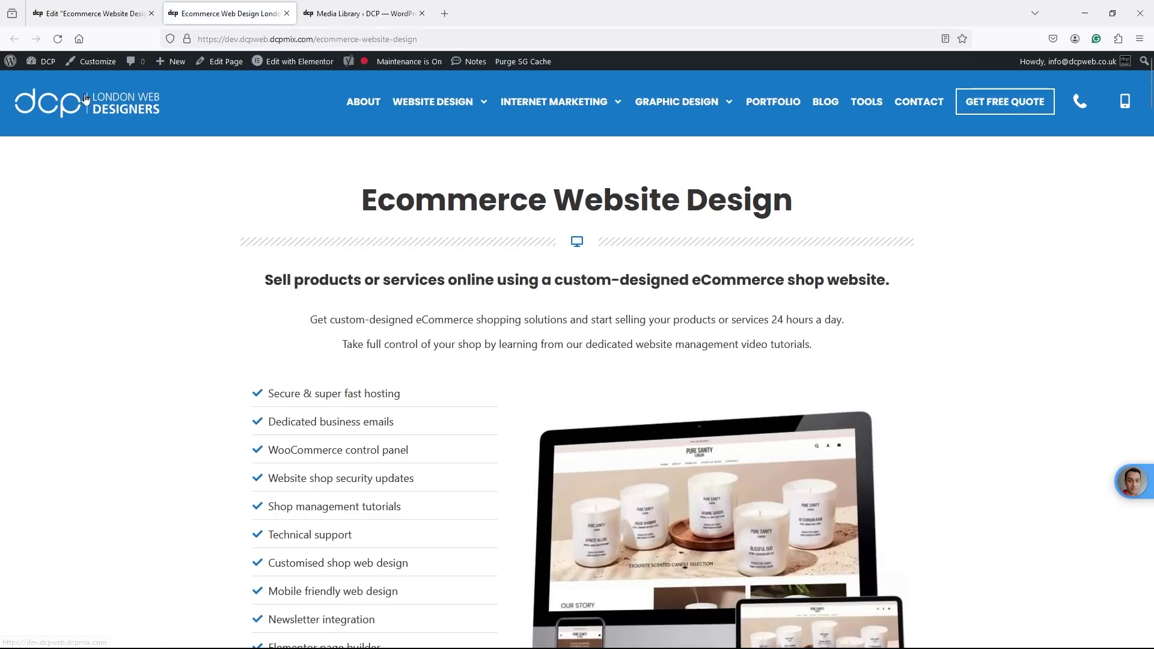
pyautogui.moveTo(433, 103)
pyautogui.click(438, 140)
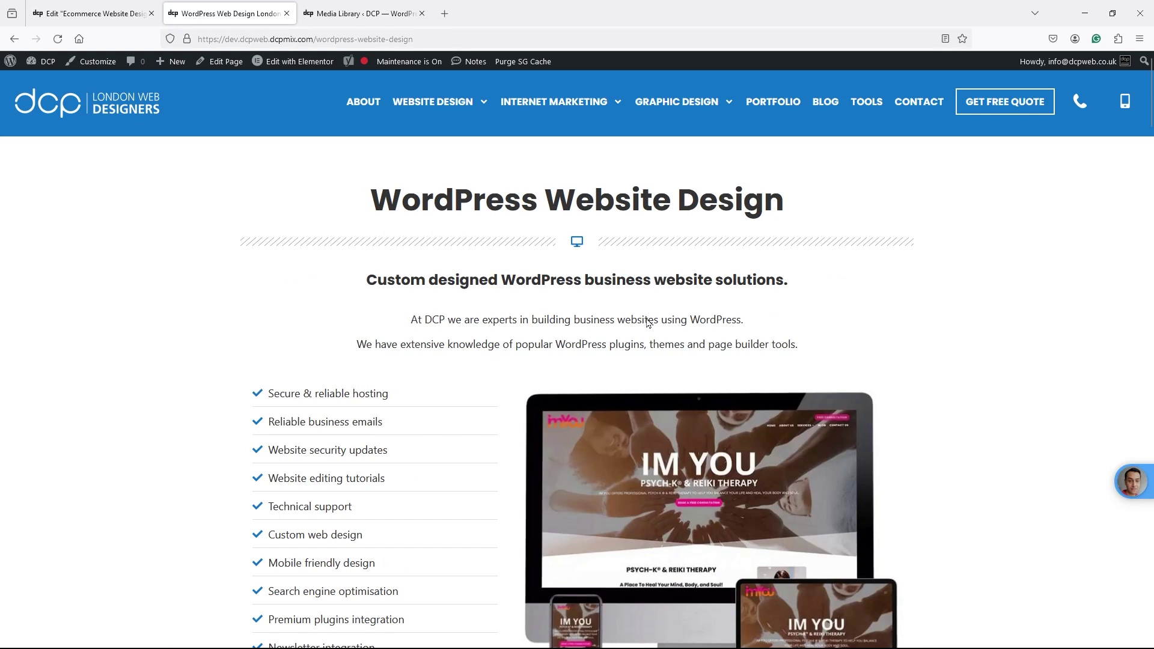
pyautogui.moveTo(432, 104)
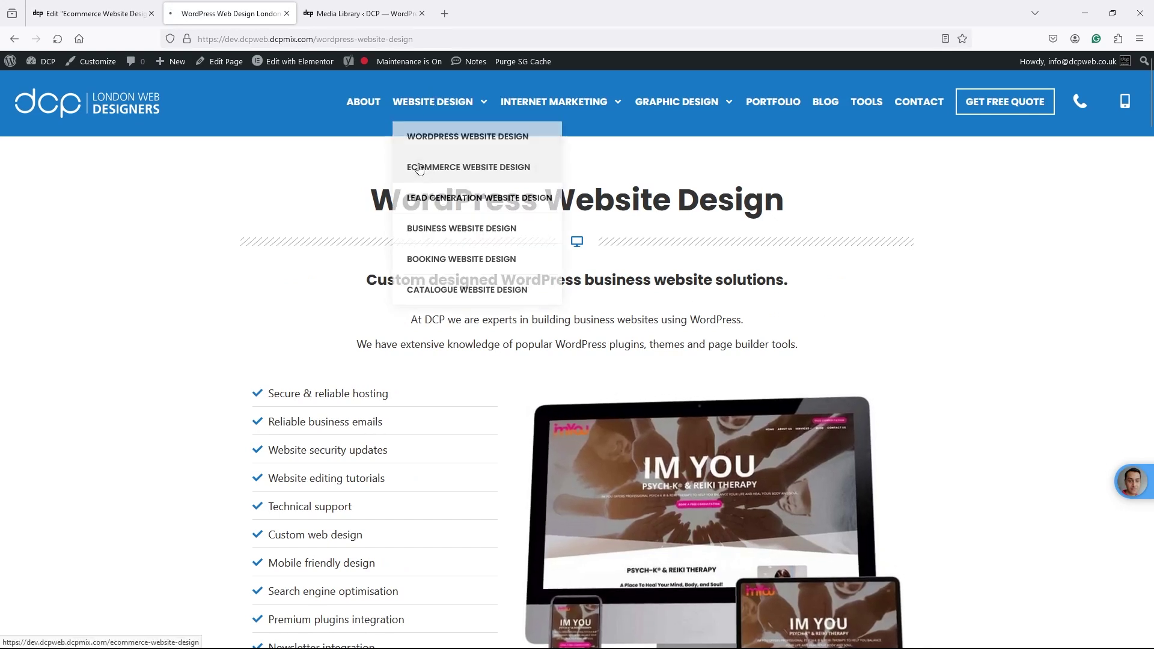
pyautogui.click(456, 170)
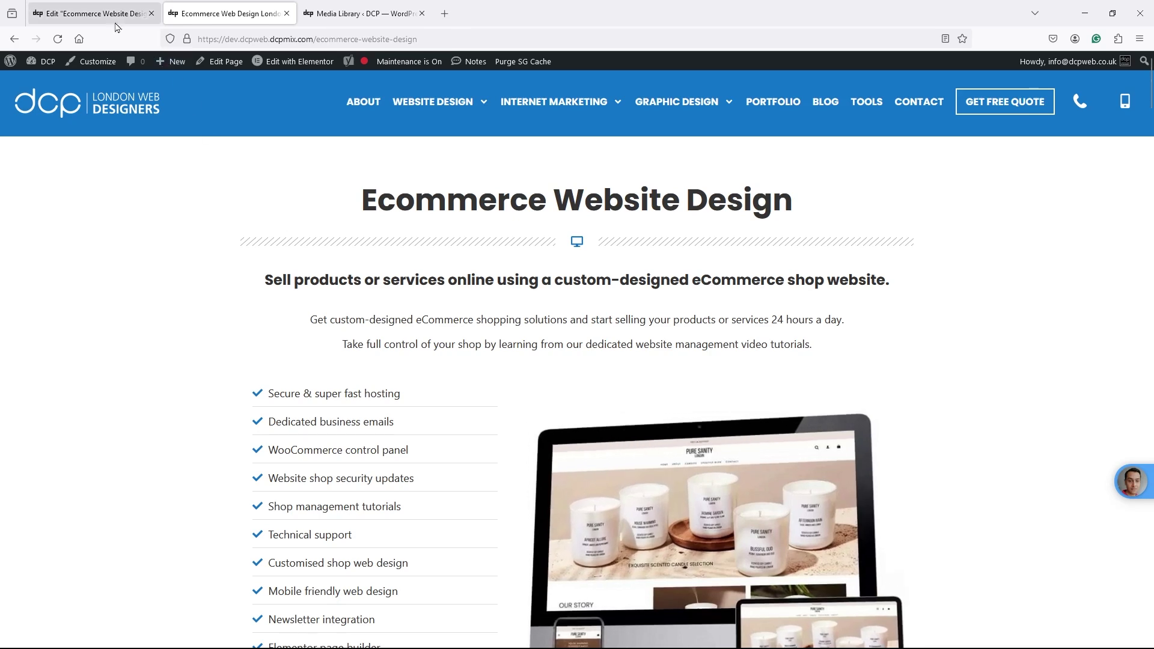
pyautogui.click(90, 13)
pyautogui.scroll(-3, 416, 313)
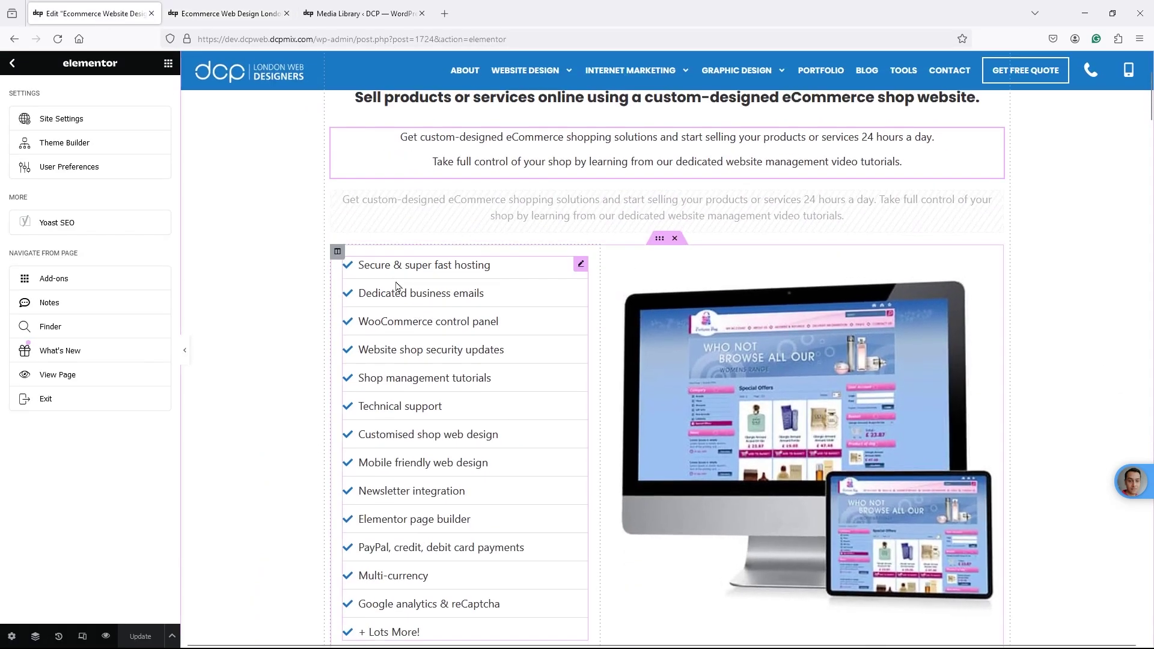
# Give the feature checklist a Fade In Left entrance animation with Fast duration.
pyautogui.click(451, 279)
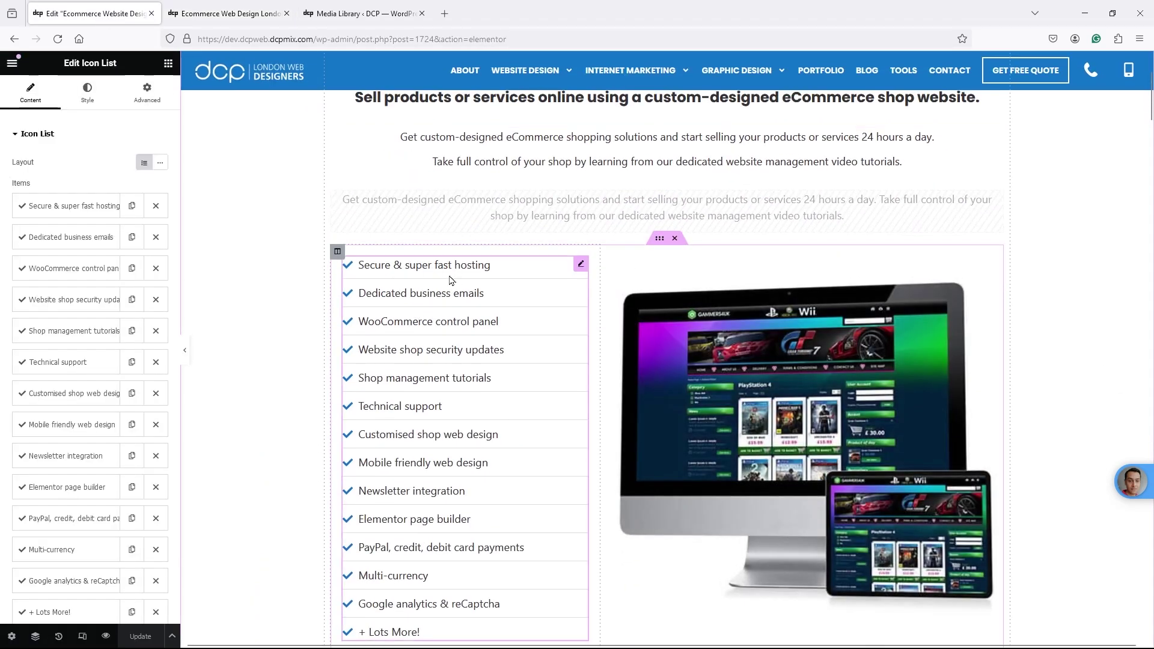
pyautogui.click(148, 95)
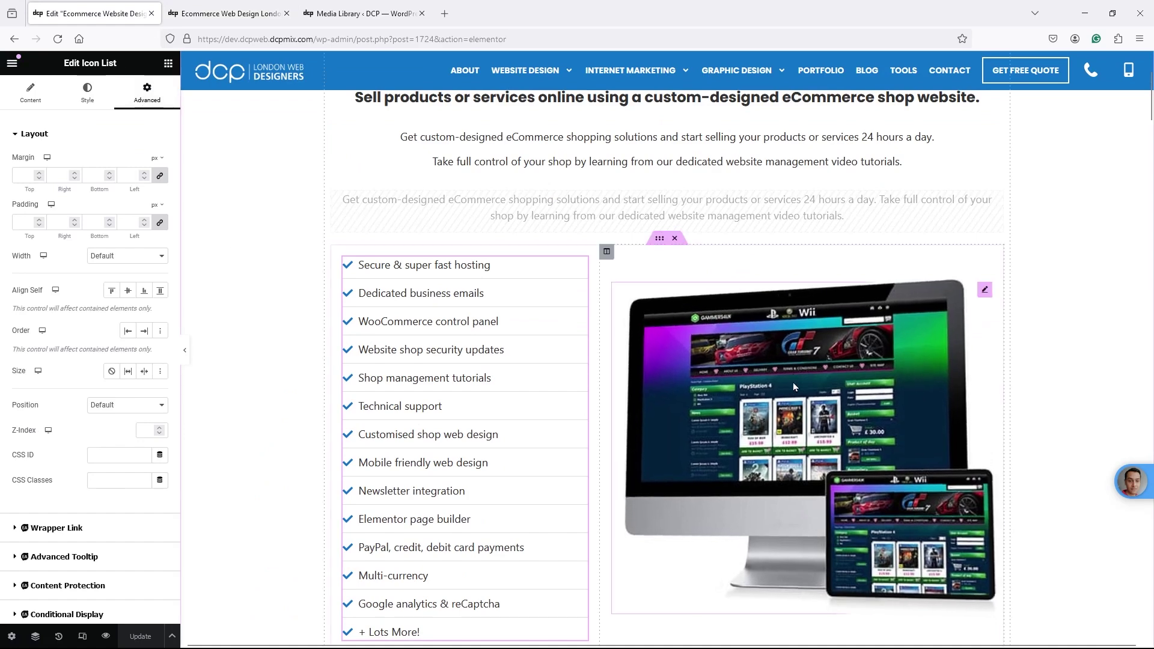
pyautogui.scroll(-3, 82, 497)
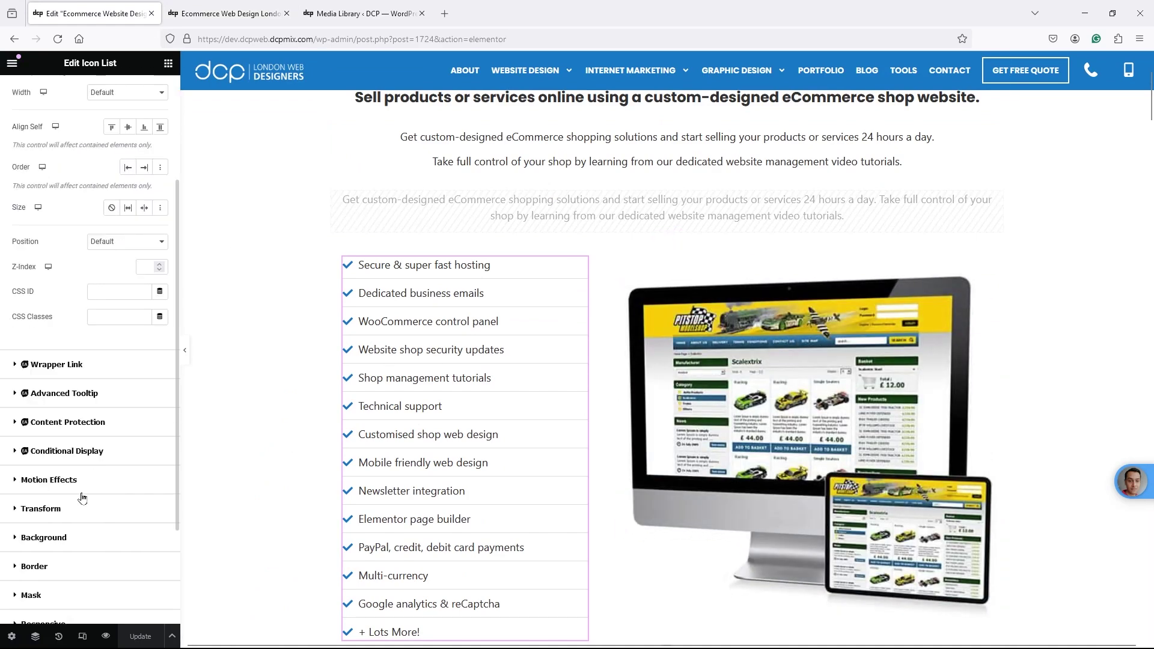
pyautogui.click(48, 480)
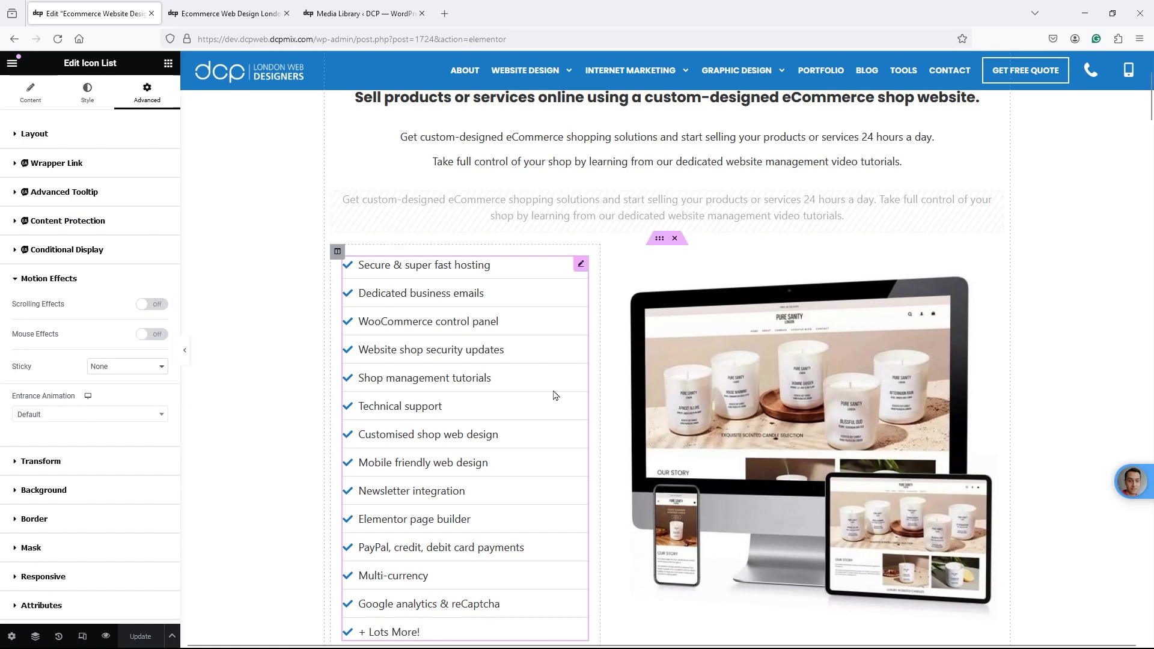
pyautogui.click(84, 414)
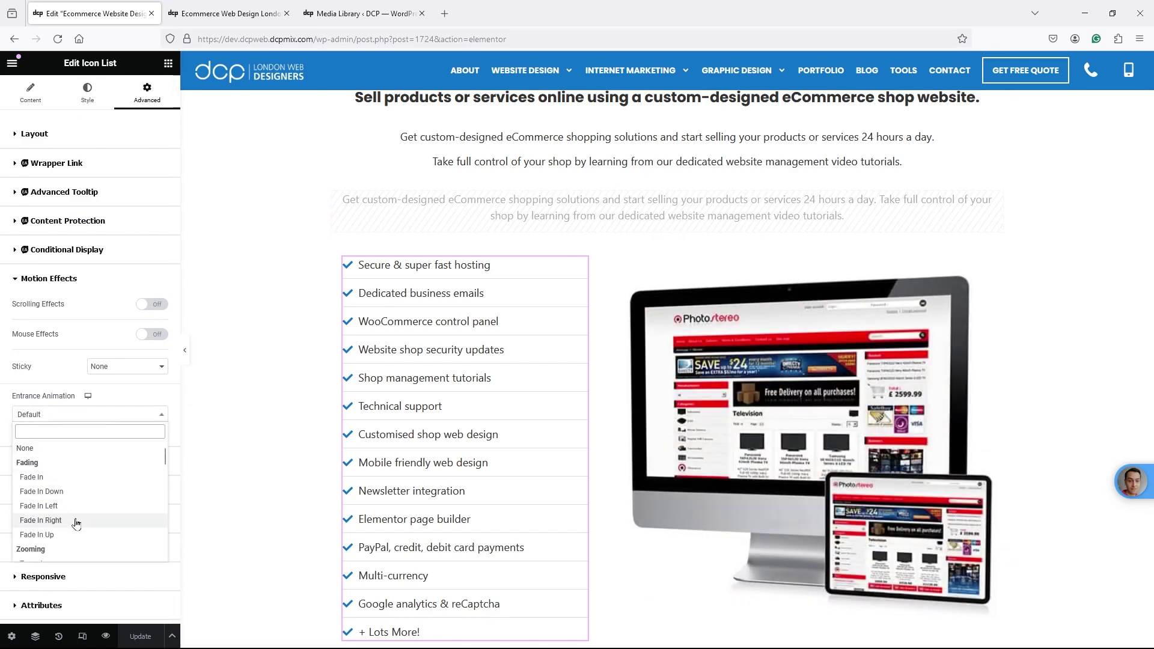
pyautogui.click(76, 522)
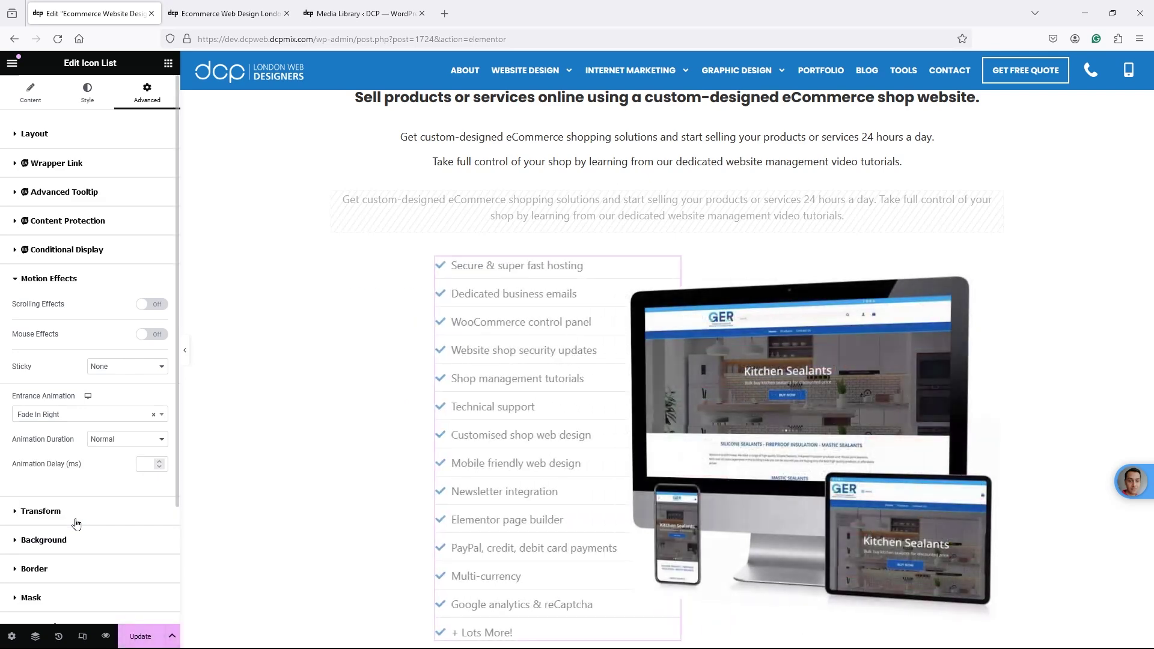
pyautogui.click(106, 423)
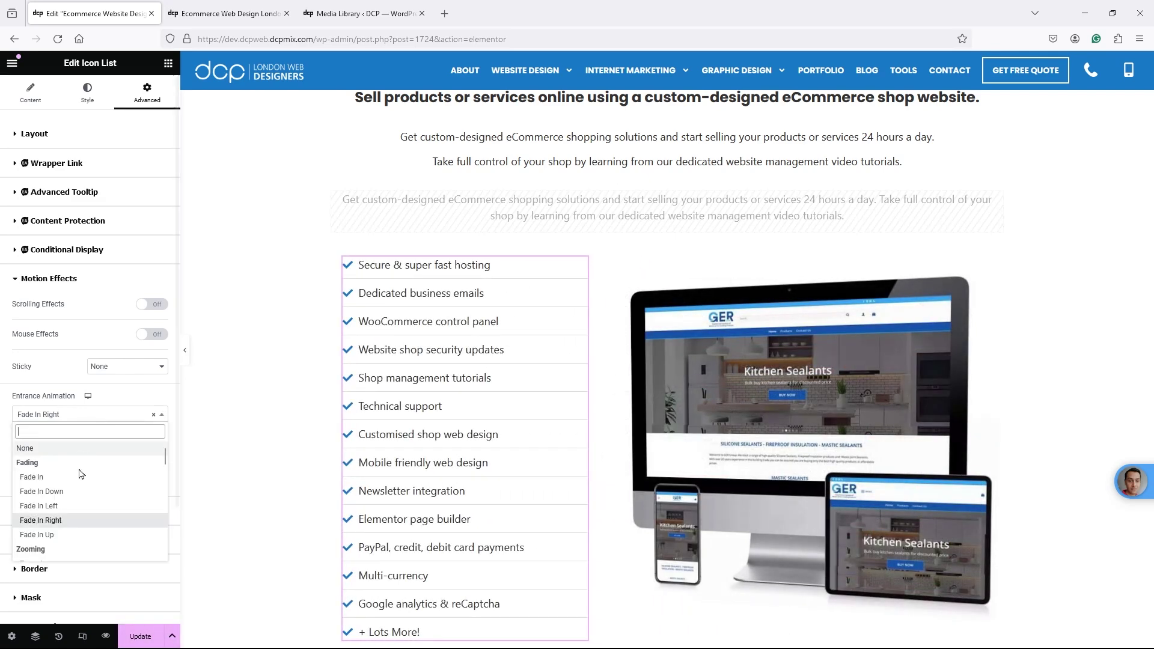
pyautogui.click(71, 508)
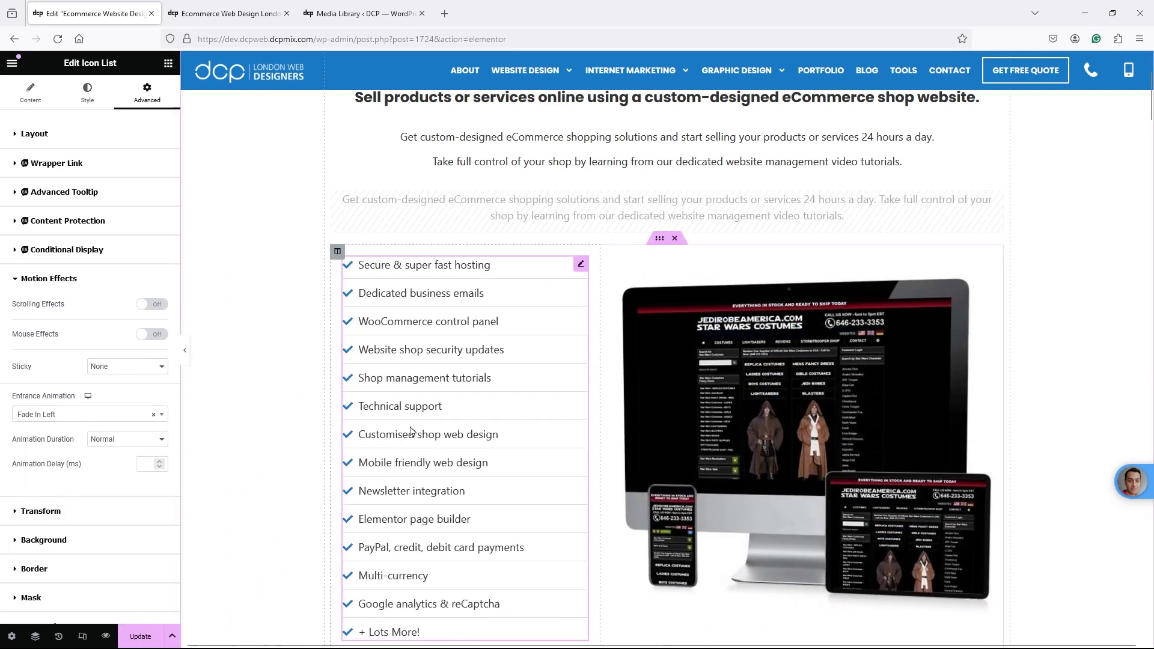
pyautogui.click(138, 445)
pyautogui.click(130, 488)
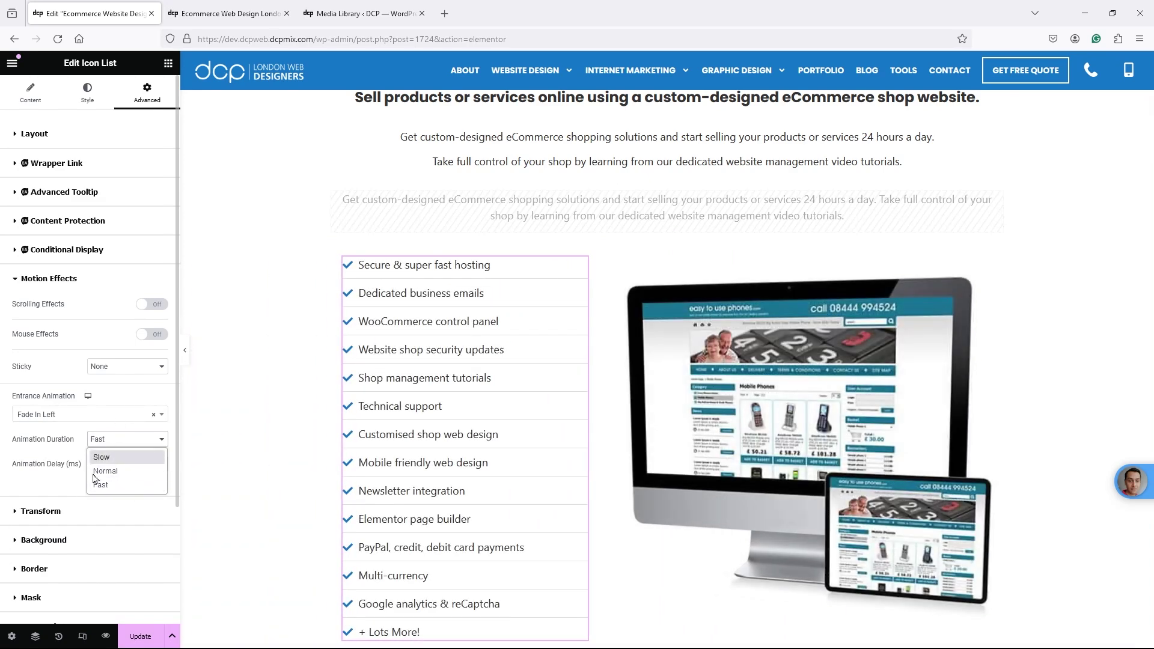
# Check the live page, then return to the editor's checklist Animation Delay field.
pyautogui.scroll(3, 371, 351)
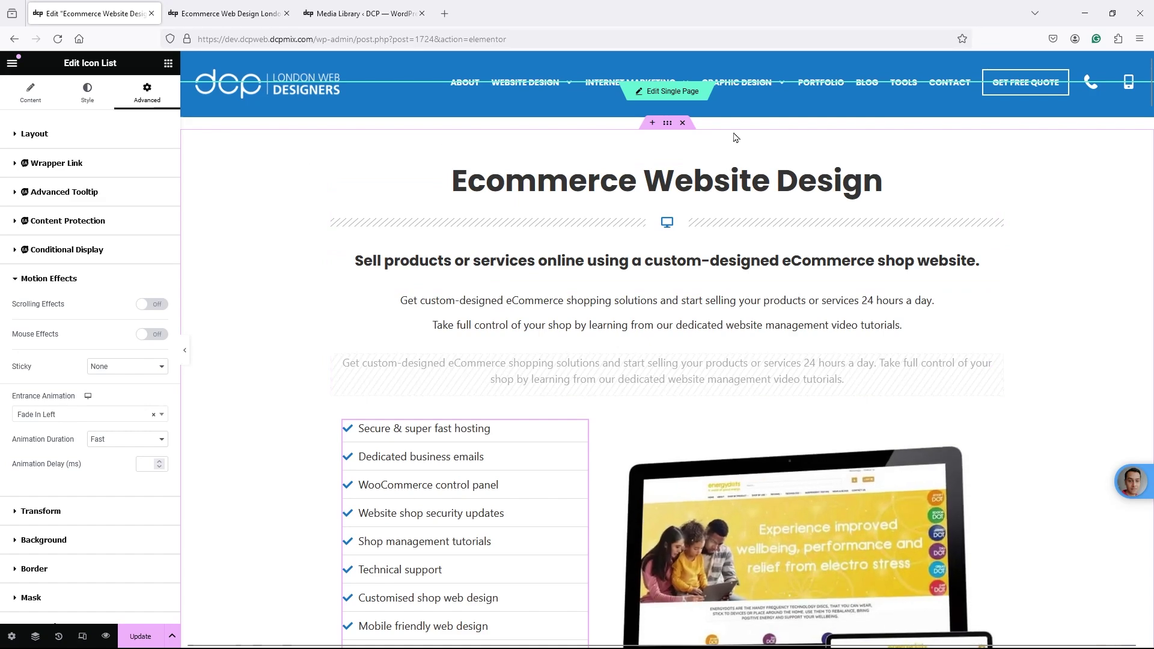
pyautogui.click(230, 18)
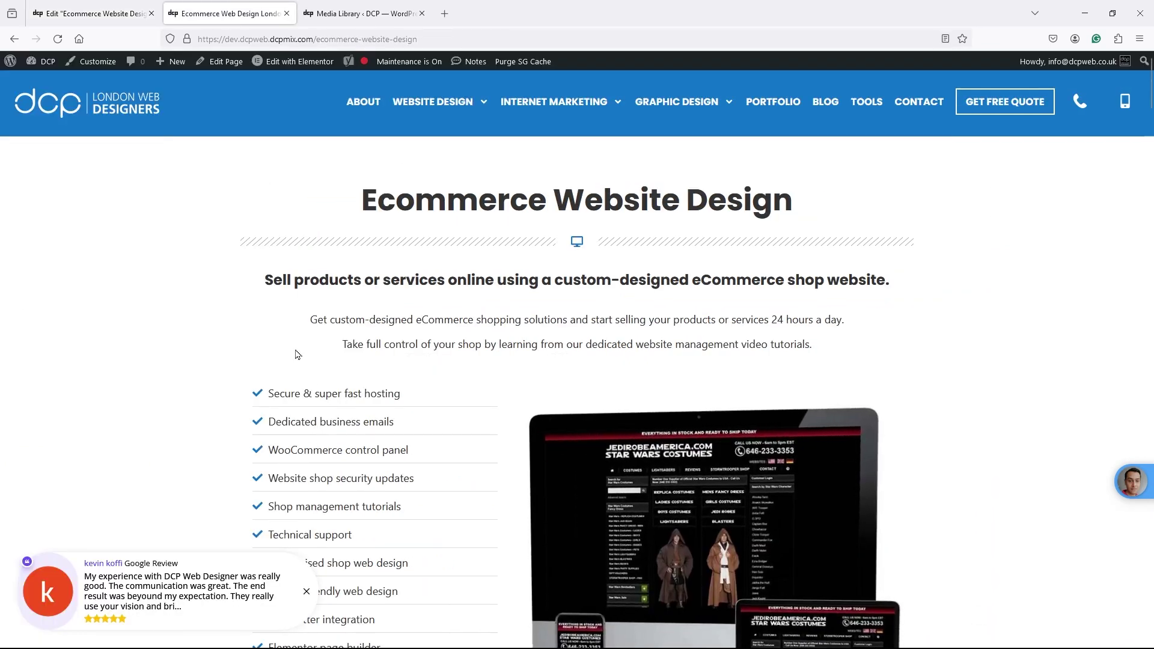
pyautogui.click(93, 13)
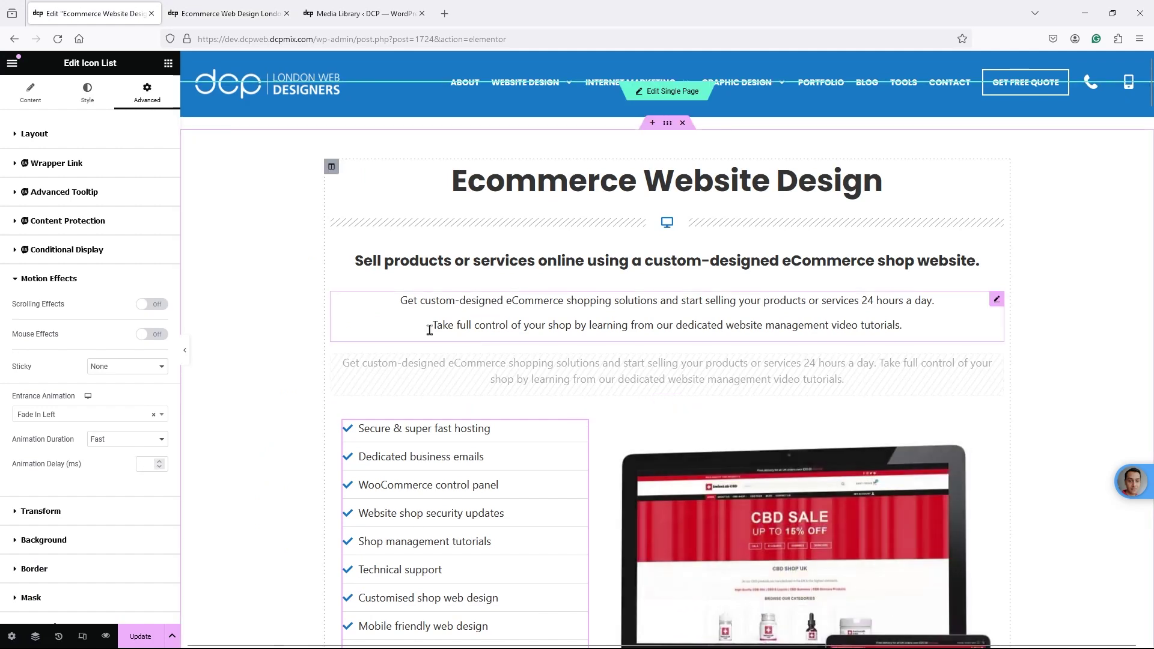
pyautogui.click(147, 464)
# Set the checklist delay to 400, update the page, and reload the live page to watch it.
pyautogui.write('400')
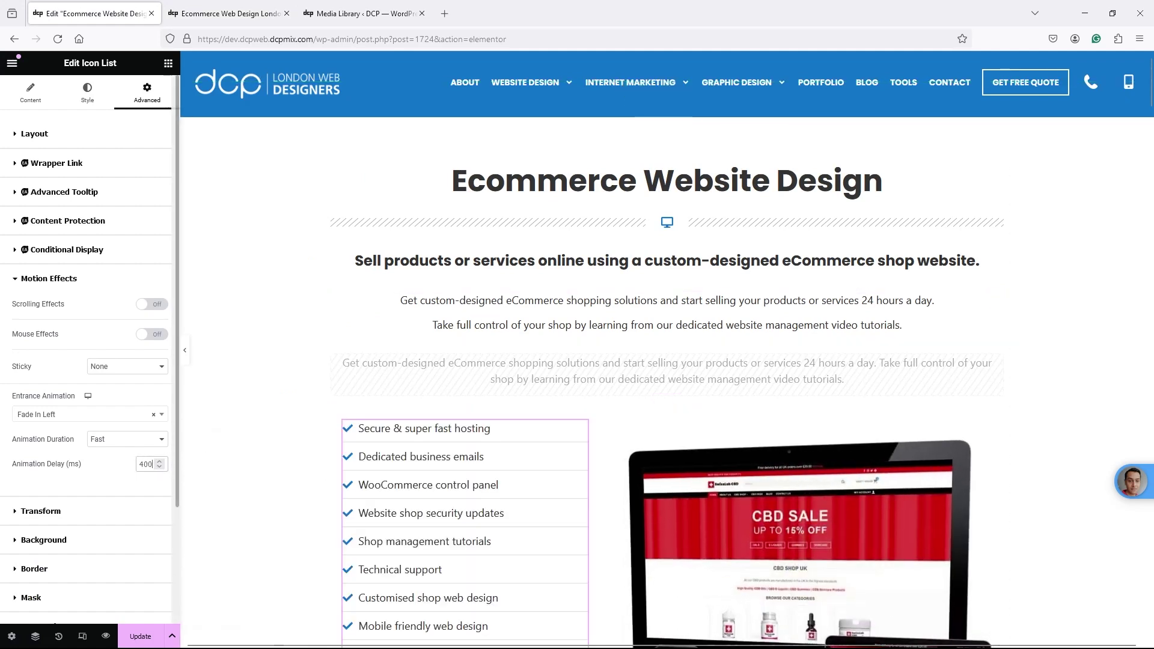
pyautogui.click(143, 637)
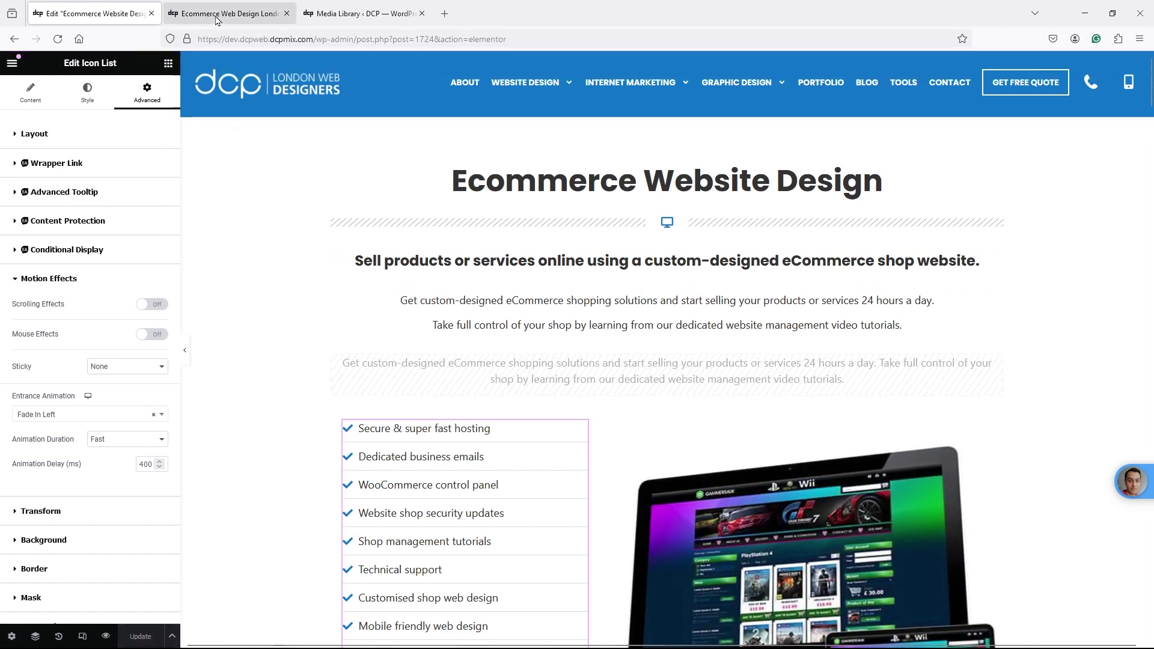
pyautogui.click(218, 20)
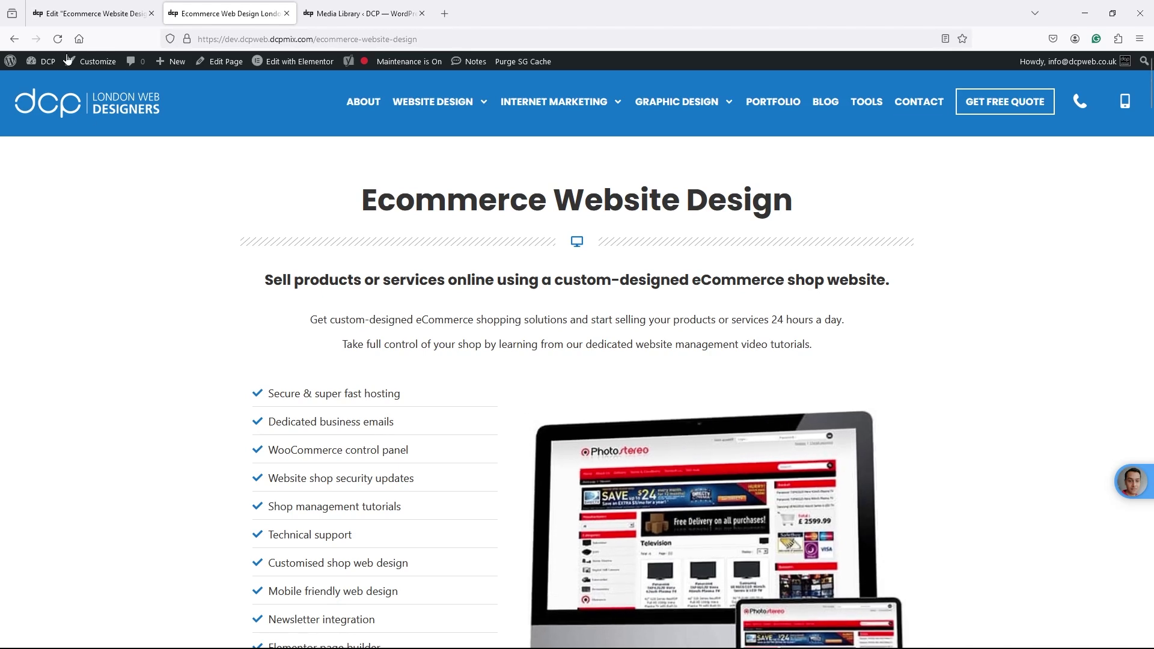
pyautogui.press('F5')
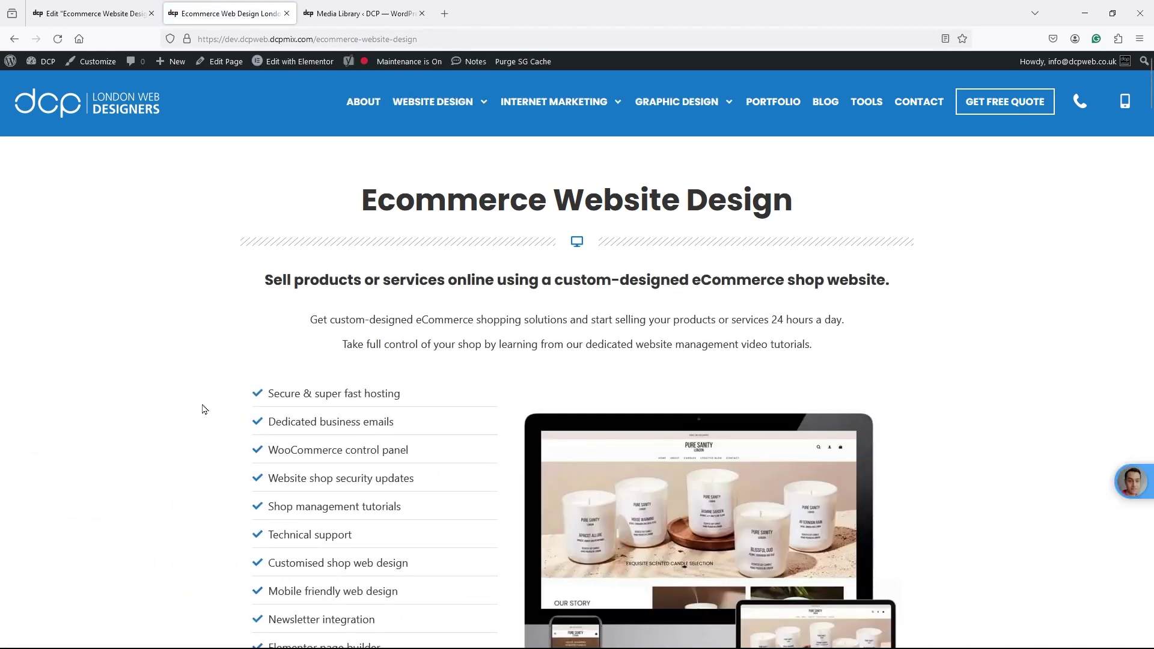
pyautogui.scroll(-8, 204, 410)
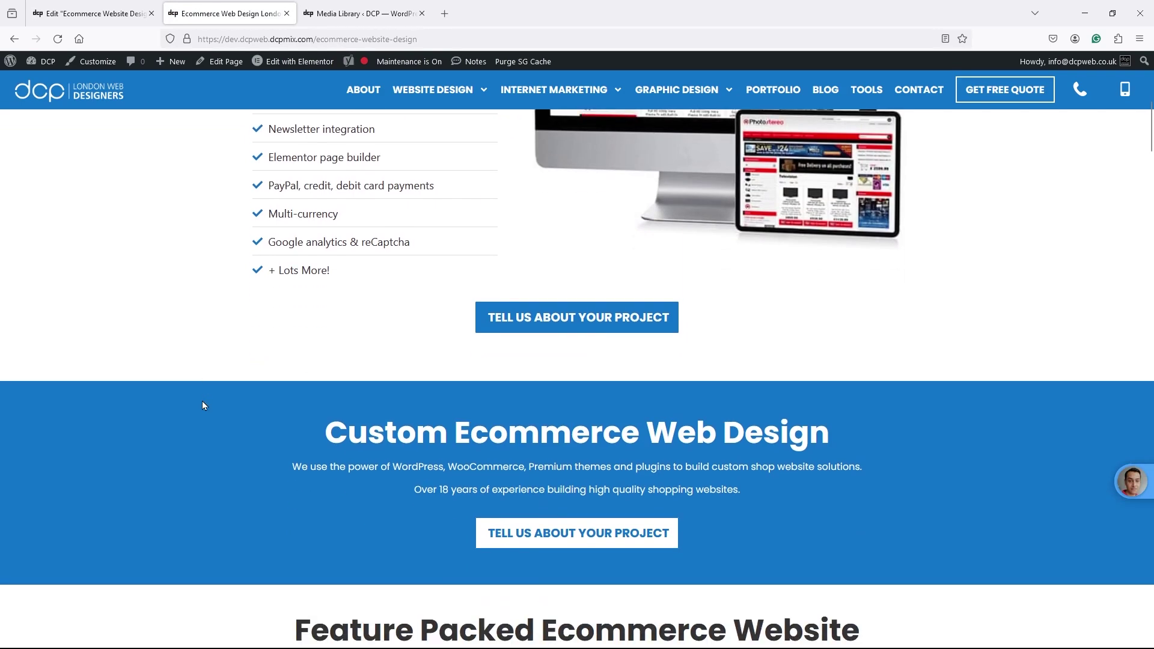
pyautogui.scroll(4, 202, 405)
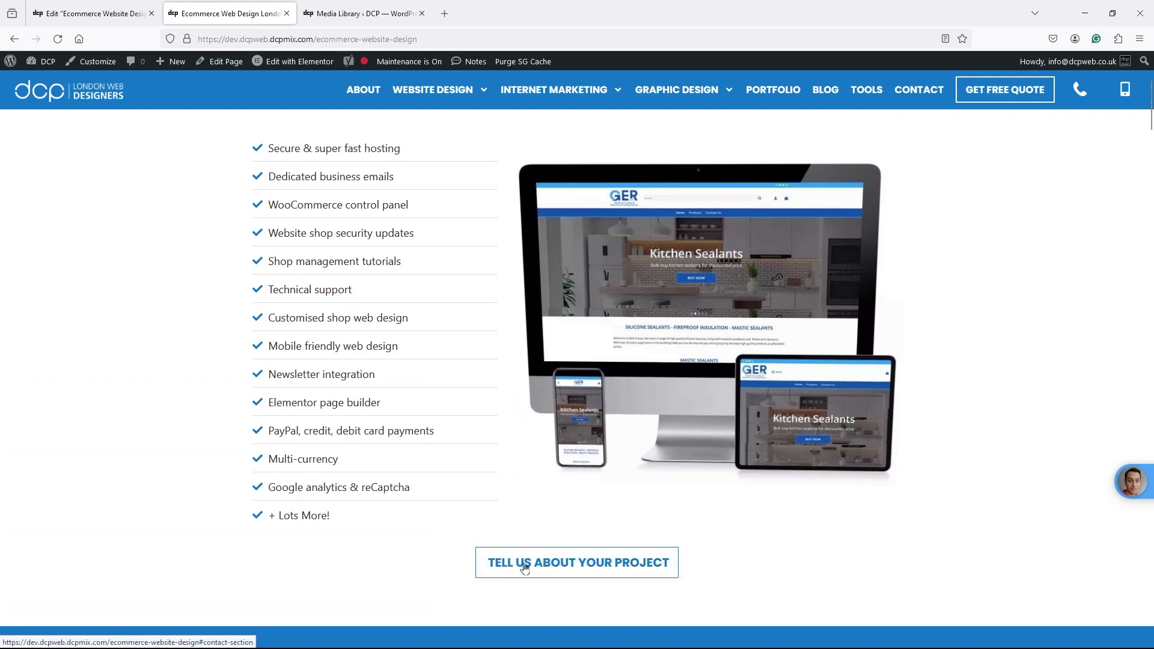
# Select the first Tell Us About Your Project button and apply a Swing entrance animation.
pyautogui.click(102, 20)
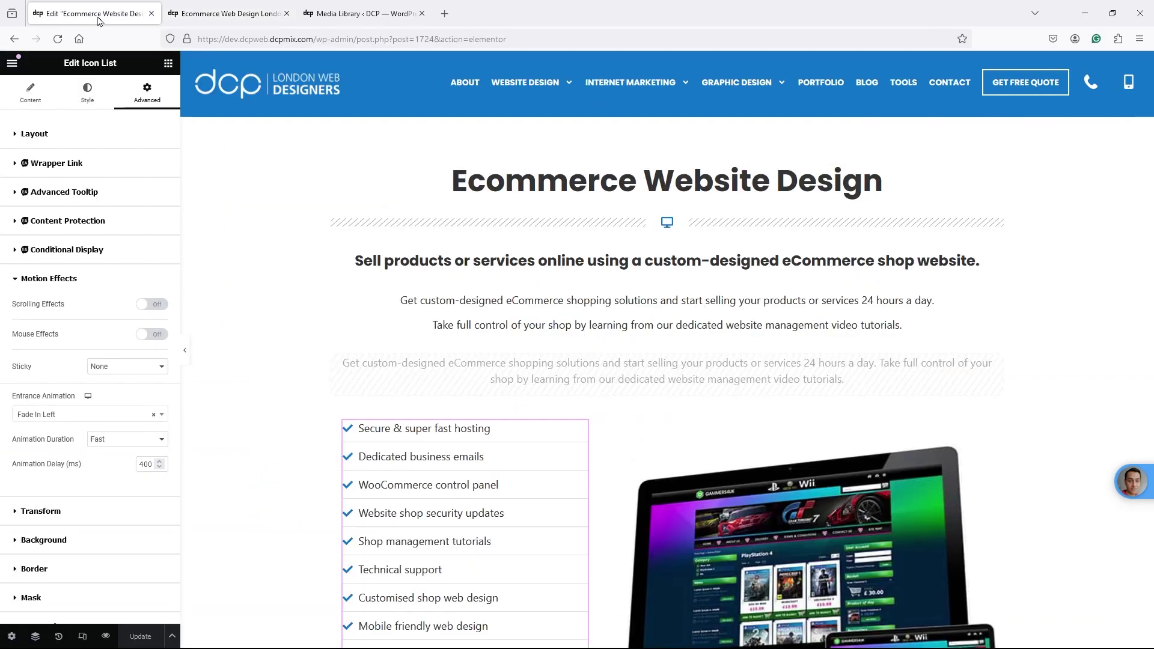
pyautogui.scroll(-5, 516, 440)
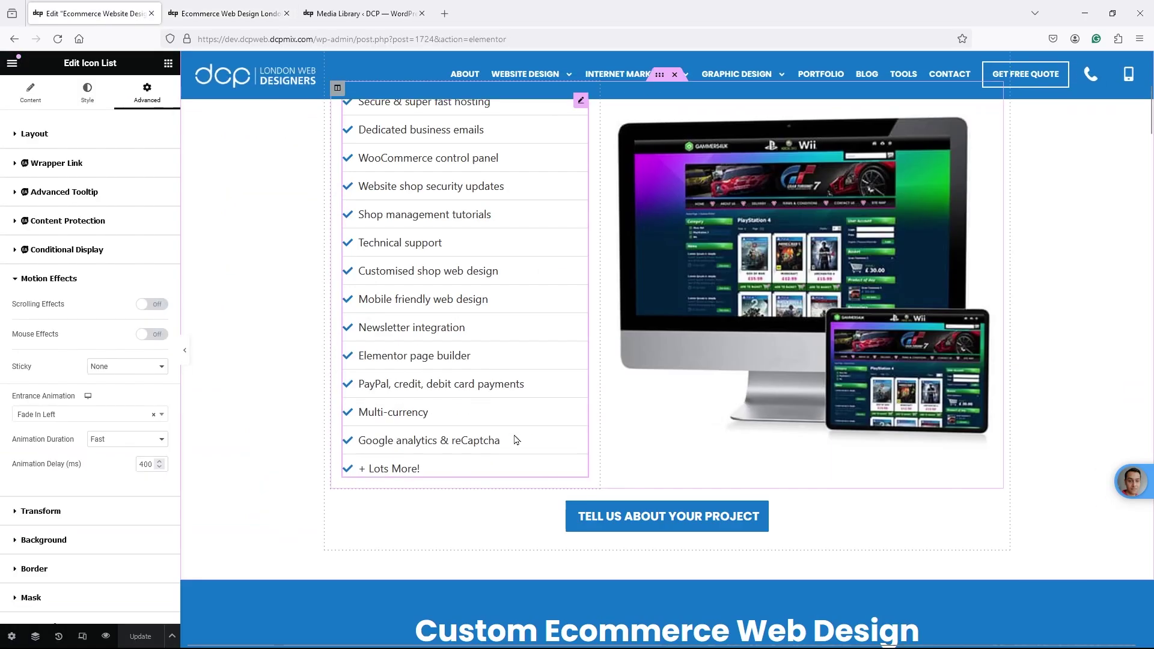
pyautogui.click(578, 520)
pyautogui.scroll(10, 597, 461)
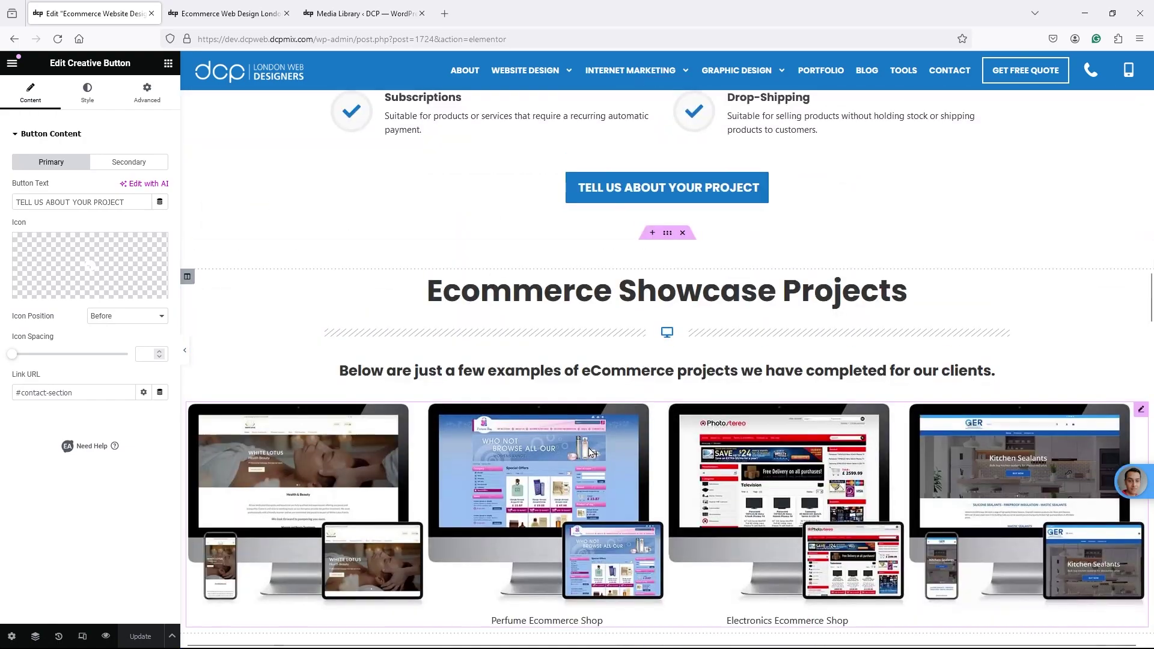
pyautogui.scroll(10, 597, 461)
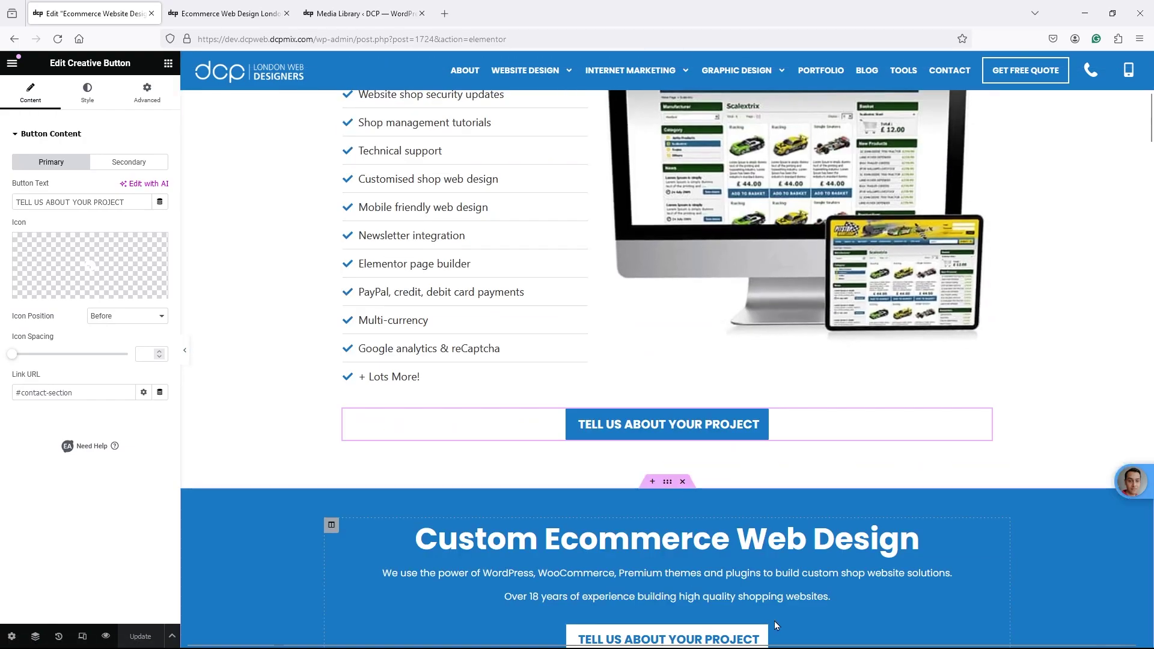
pyautogui.scroll(-3, 793, 620)
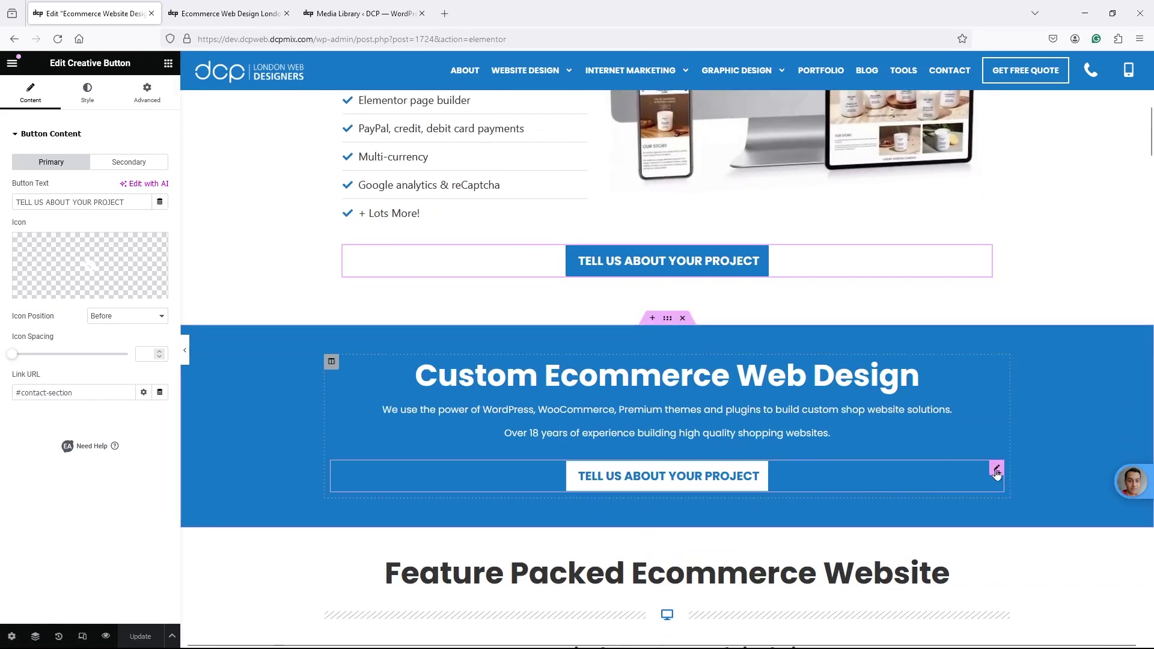
pyautogui.click(149, 103)
pyautogui.scroll(-4, 65, 543)
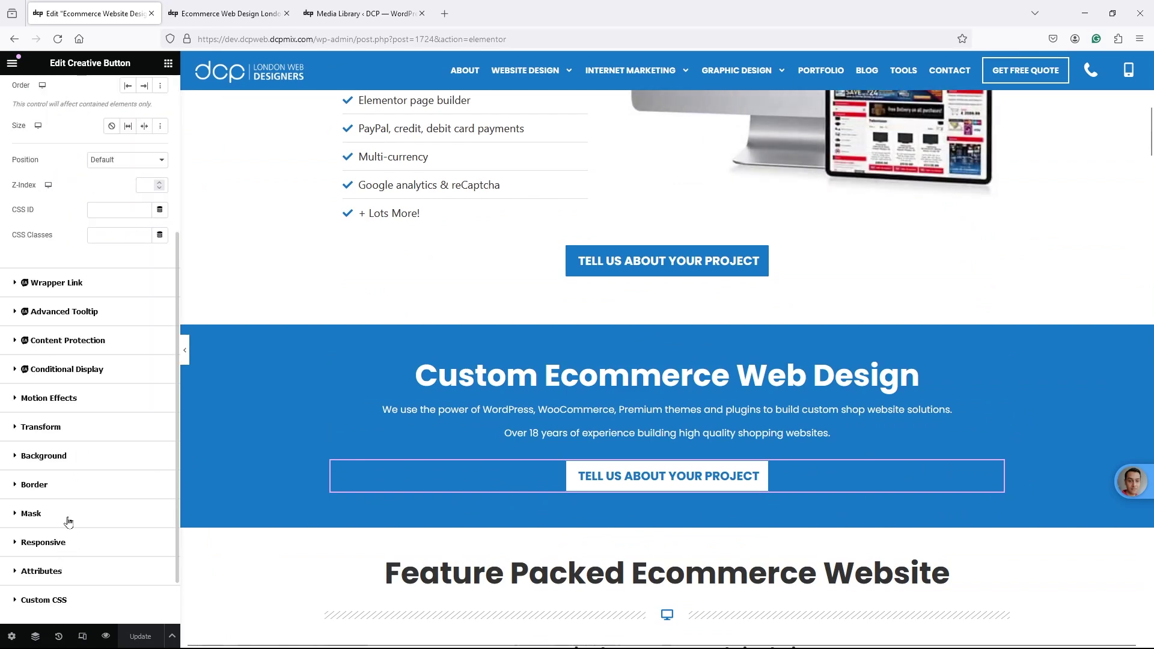
pyautogui.click(54, 402)
pyautogui.click(78, 418)
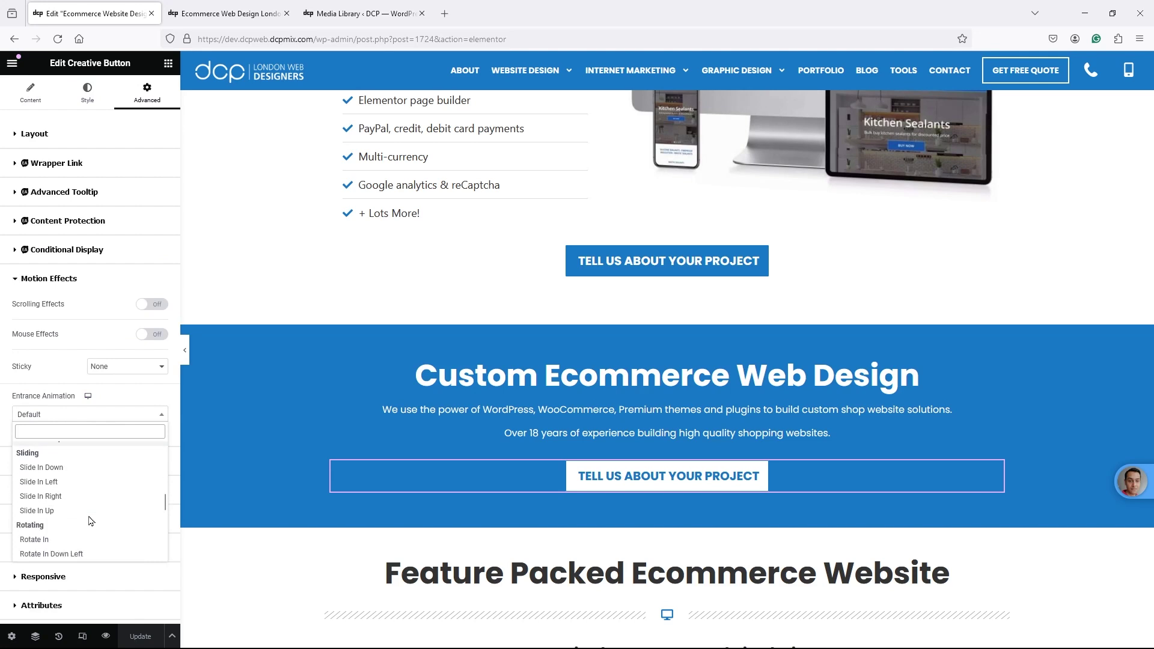
pyautogui.scroll(-2, 89, 519)
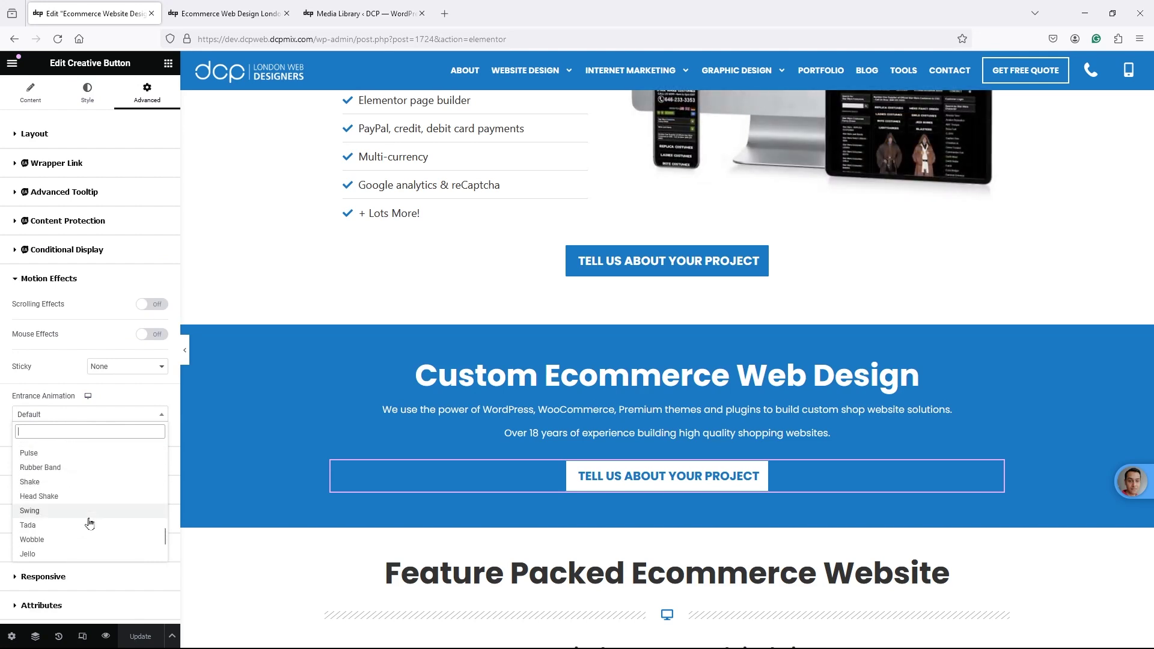
pyautogui.click(86, 512)
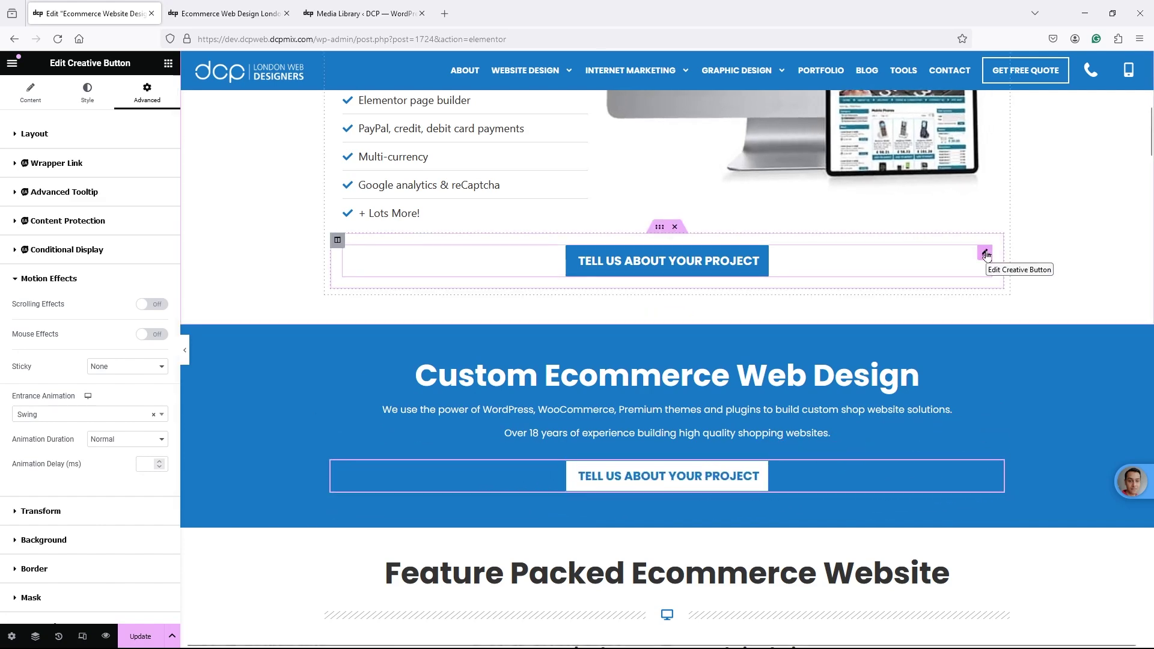
# Reopen the button's Motion Effects and choose Swing as its entrance animation again.
pyautogui.click(985, 254)
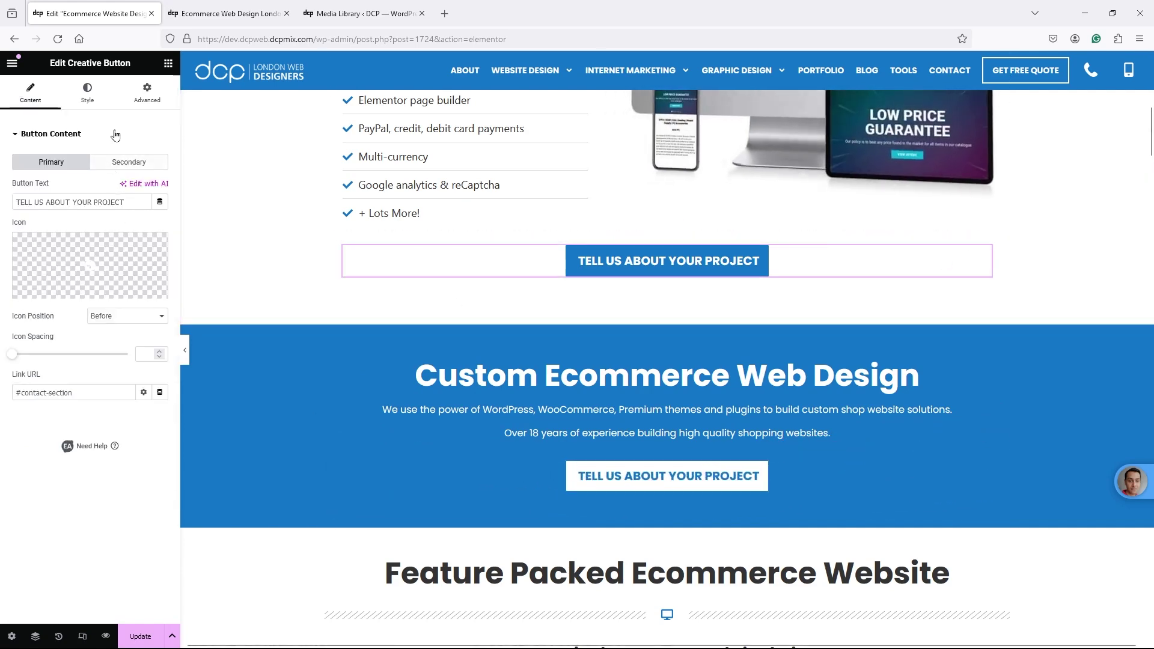
pyautogui.click(147, 93)
pyautogui.scroll(-5, 57, 529)
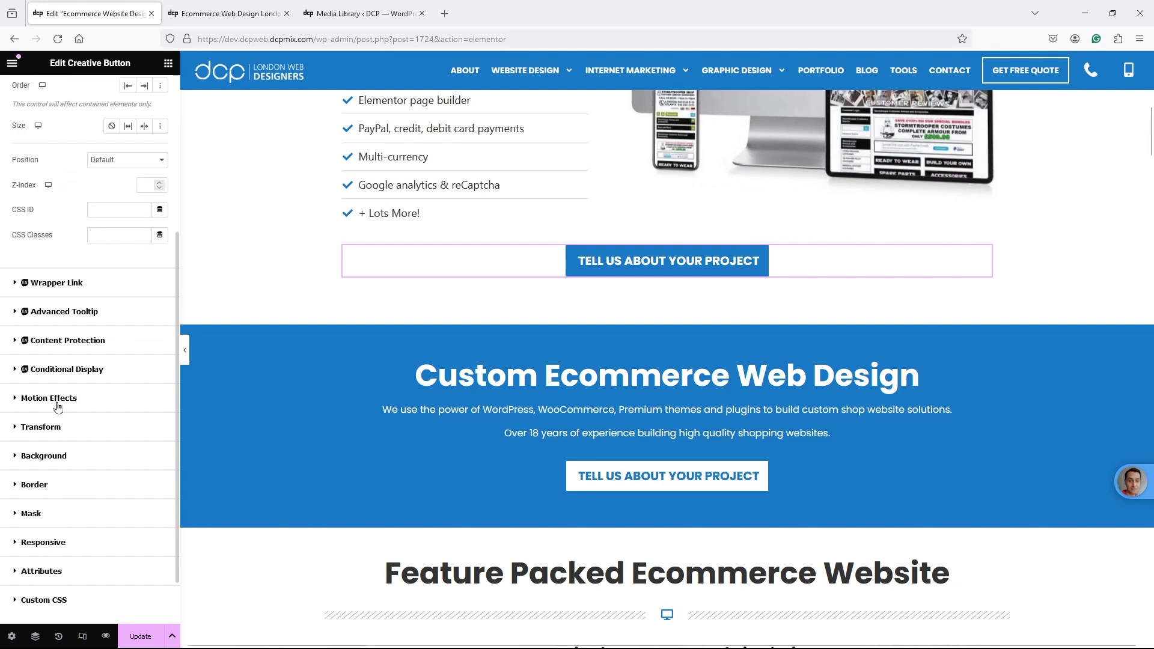
pyautogui.click(49, 519)
pyautogui.click(68, 416)
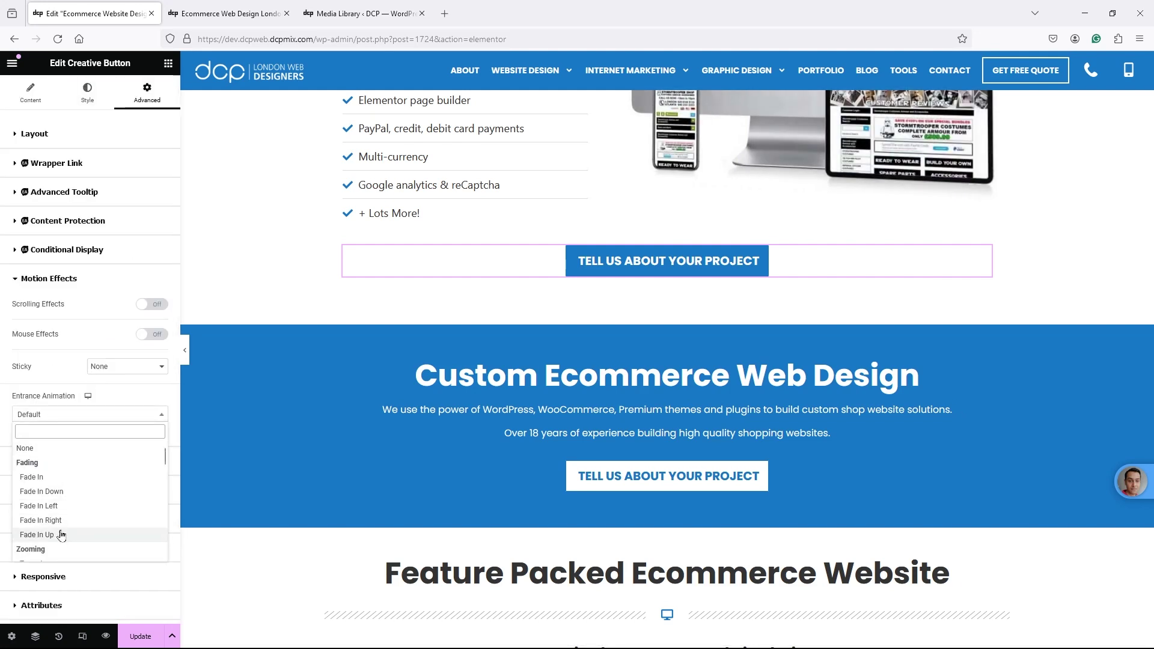
pyautogui.scroll(-2, 64, 540)
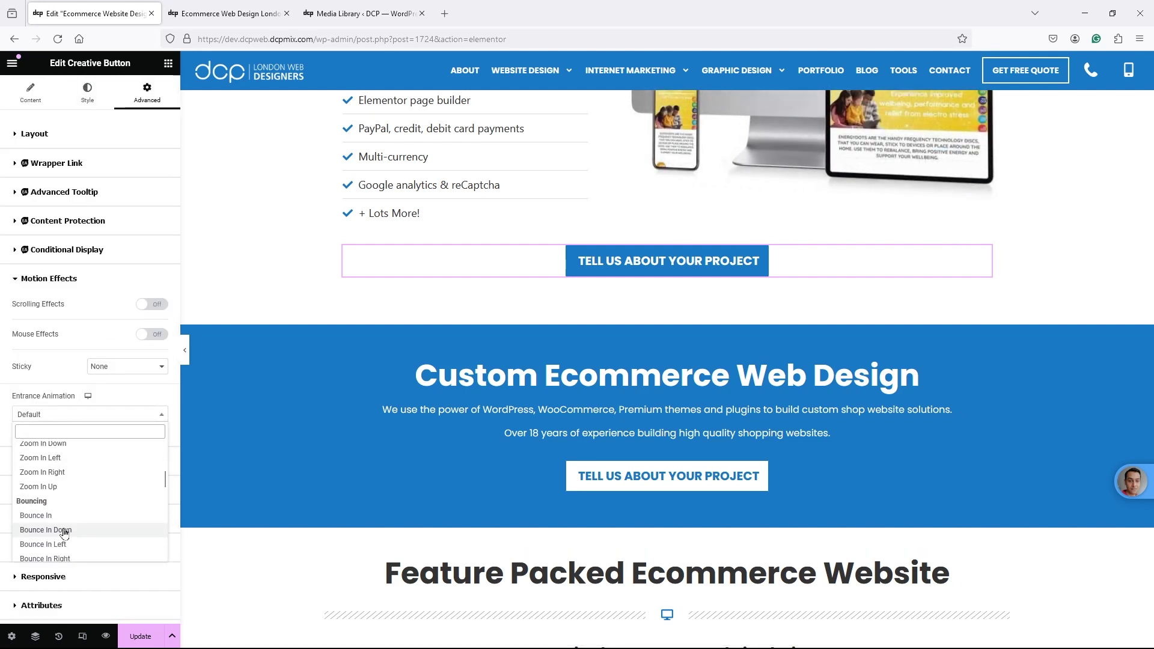
pyautogui.scroll(-4, 64, 533)
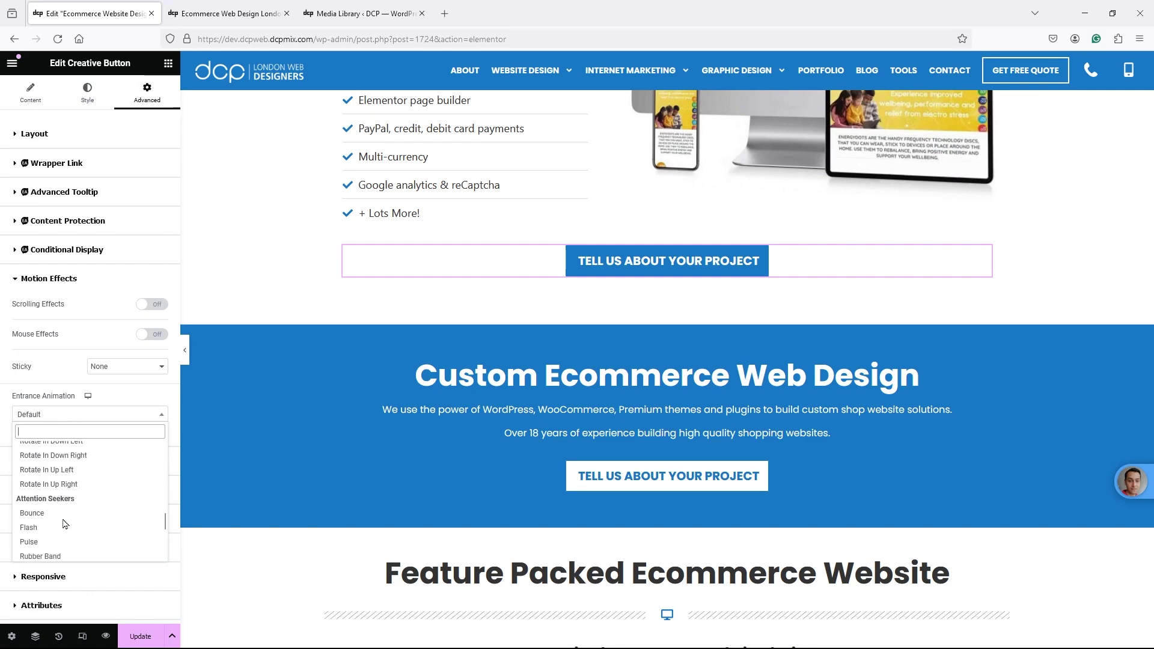
pyautogui.scroll(-2, 64, 511)
pyautogui.click(60, 517)
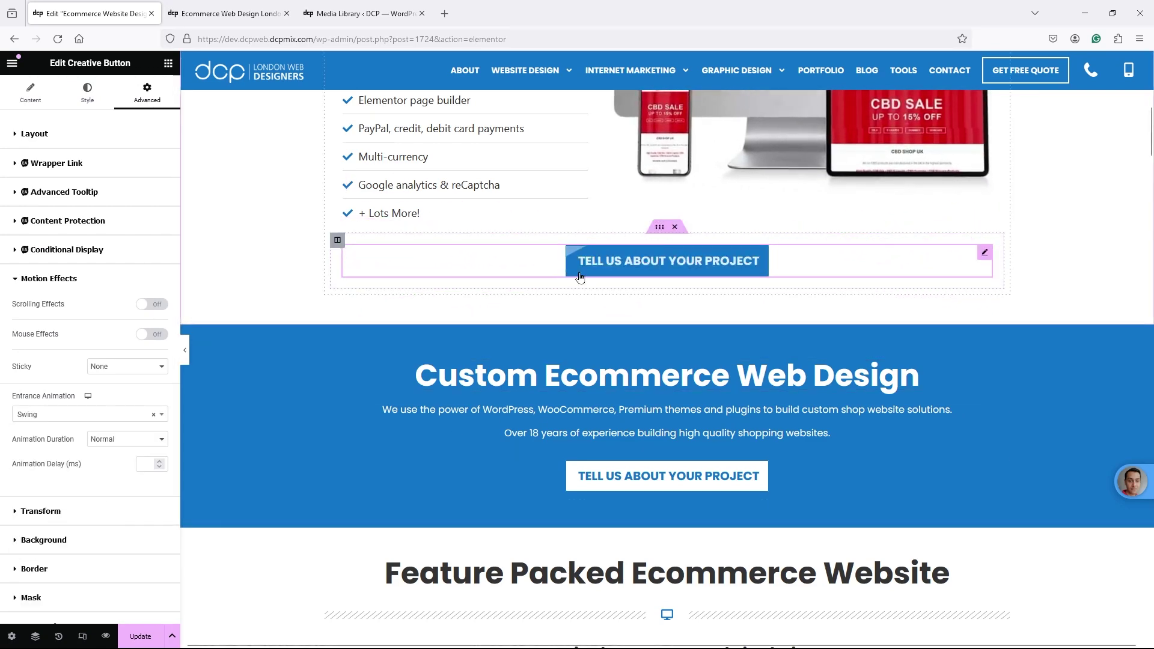
# Reset the button's entrance to None, reapply Swing, and settle the duration on Normal.
pyautogui.scroll(10, 419, 283)
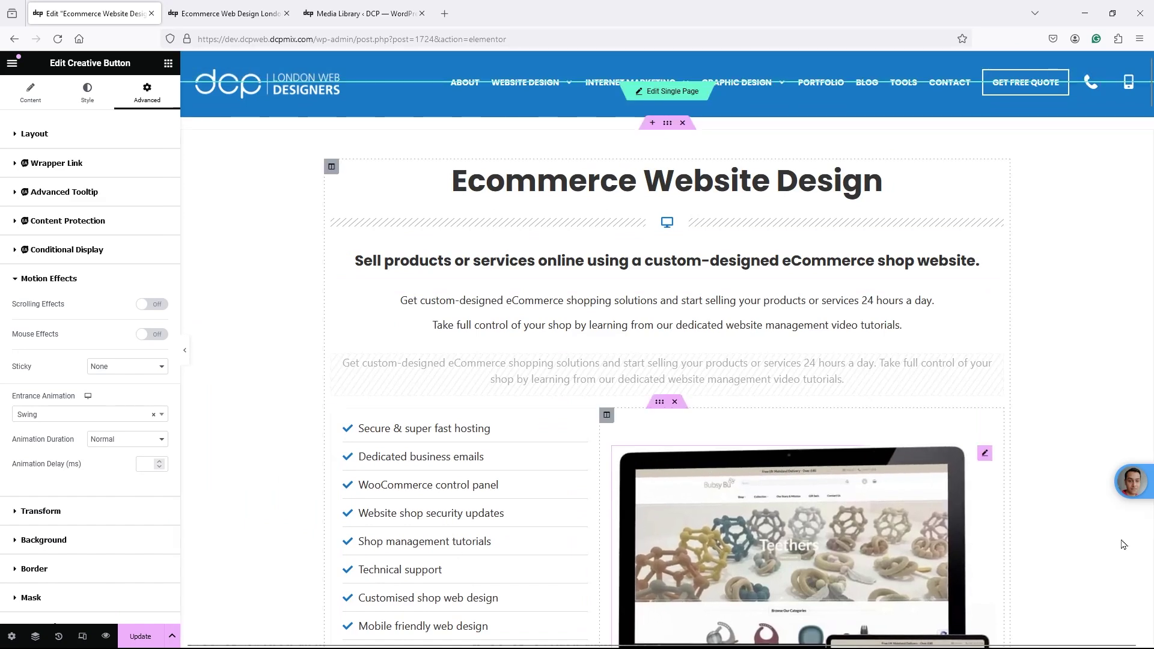
pyautogui.scroll(-5, 639, 366)
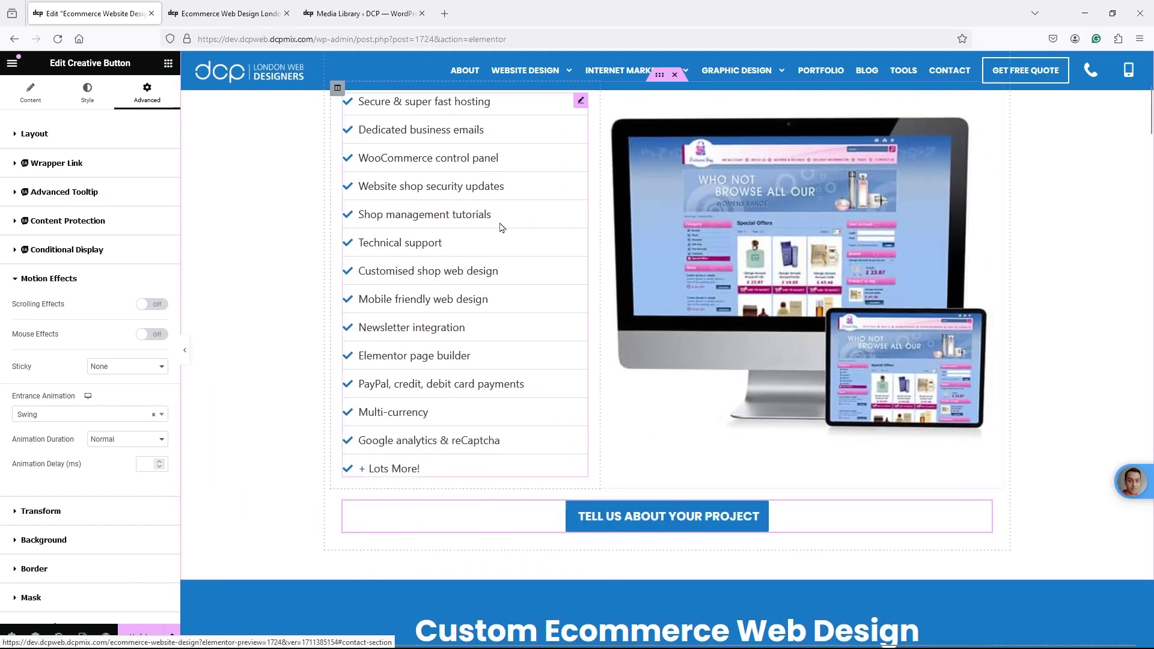
pyautogui.scroll(-3, 633, 537)
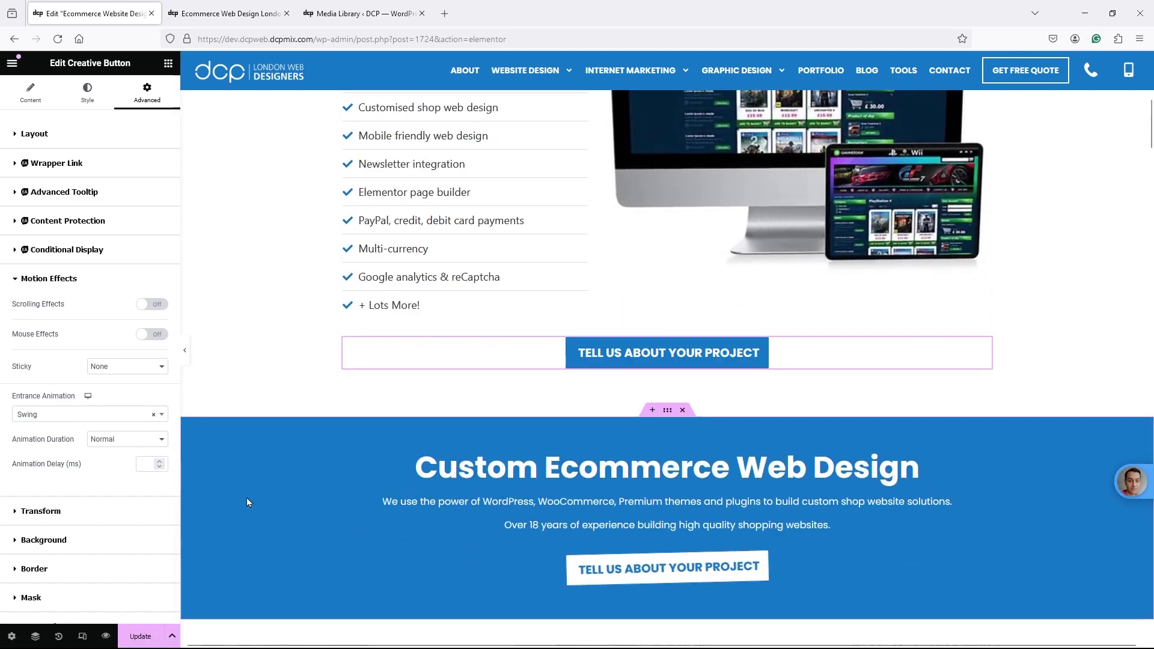
pyautogui.click(70, 417)
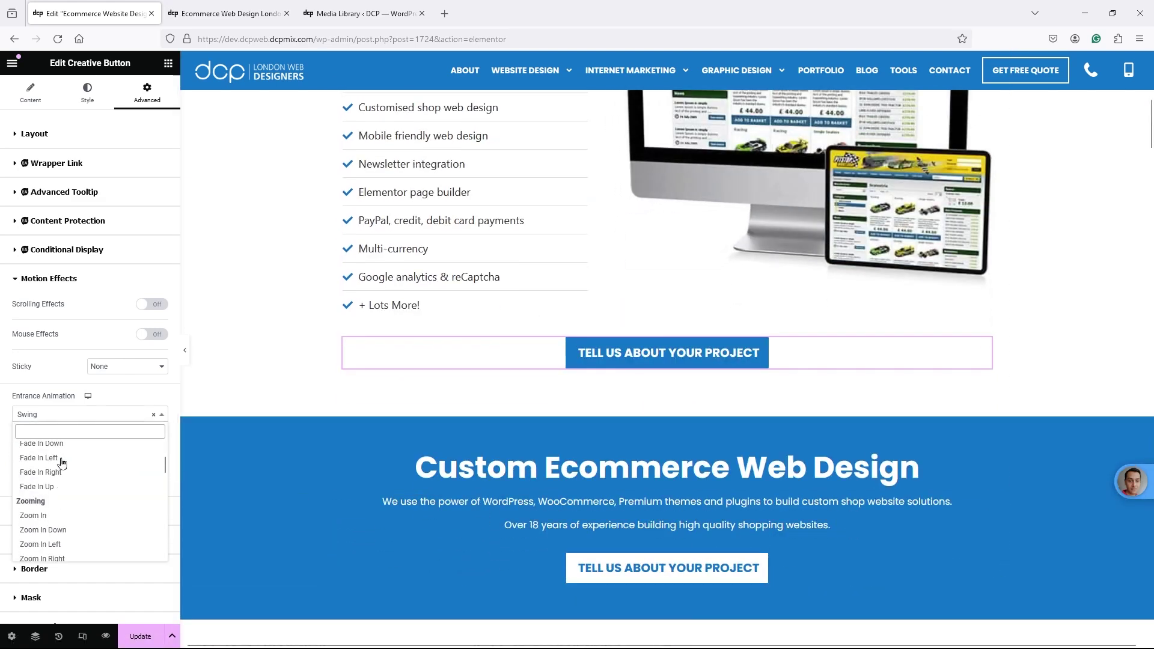
pyautogui.scroll(2, 59, 469)
pyautogui.click(63, 449)
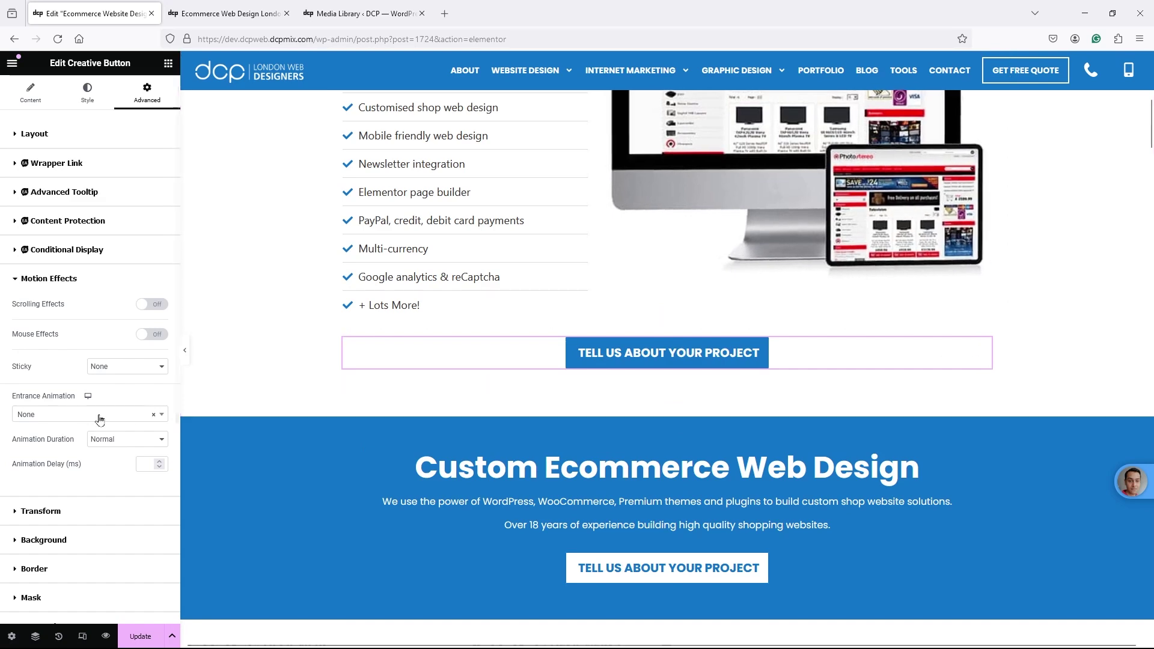
pyautogui.click(47, 414)
pyautogui.scroll(-5, 64, 527)
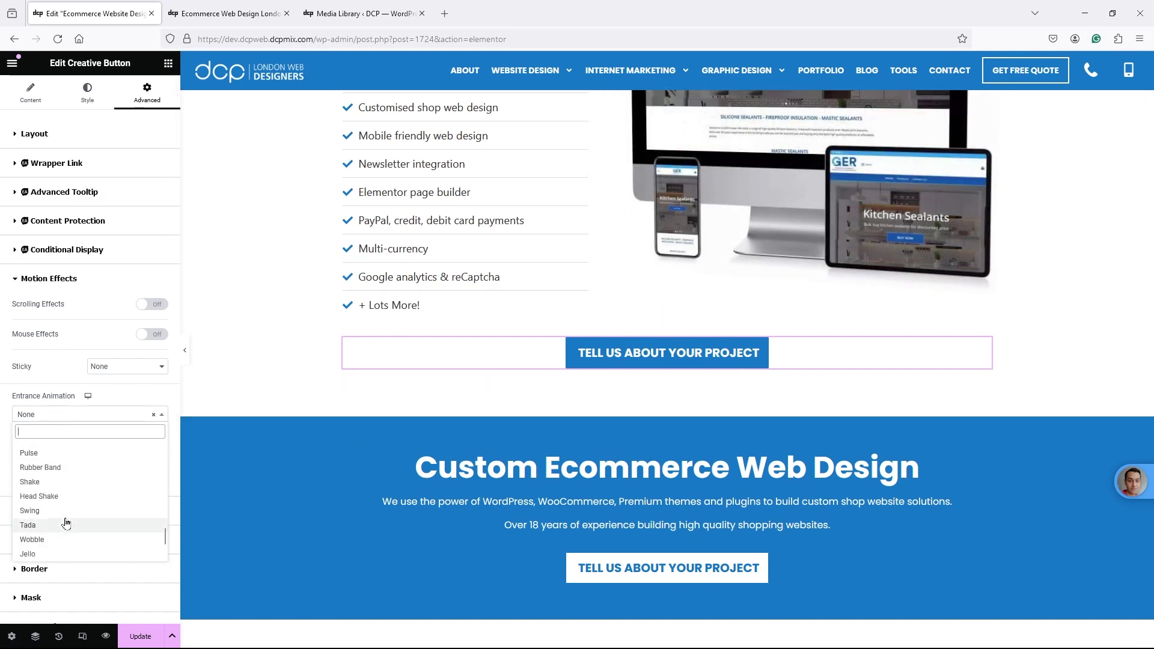
pyautogui.click(60, 511)
pyautogui.click(127, 439)
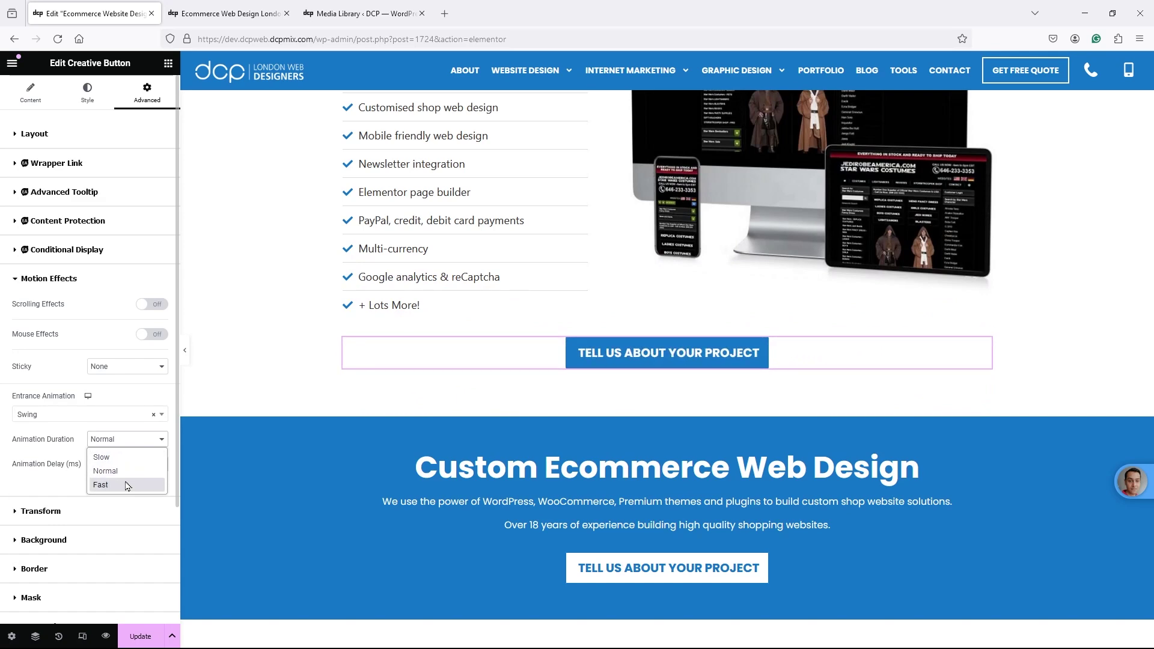
pyautogui.click(127, 485)
pyautogui.click(123, 472)
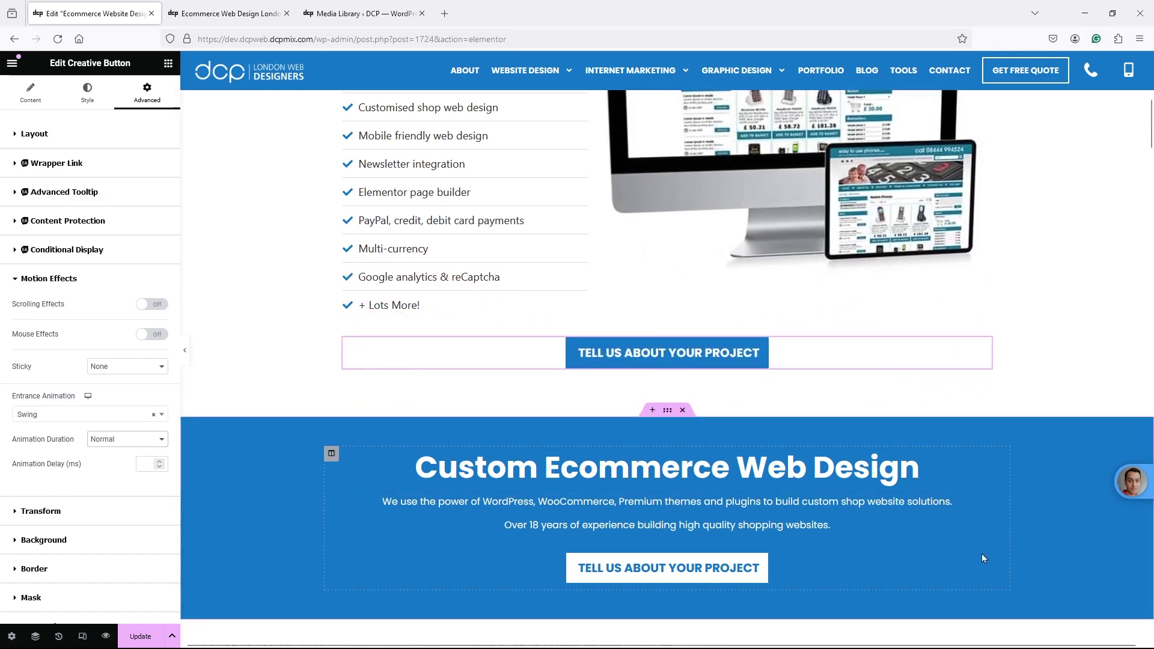
# Set the blue section's button entrance animation to None.
pyautogui.click(997, 562)
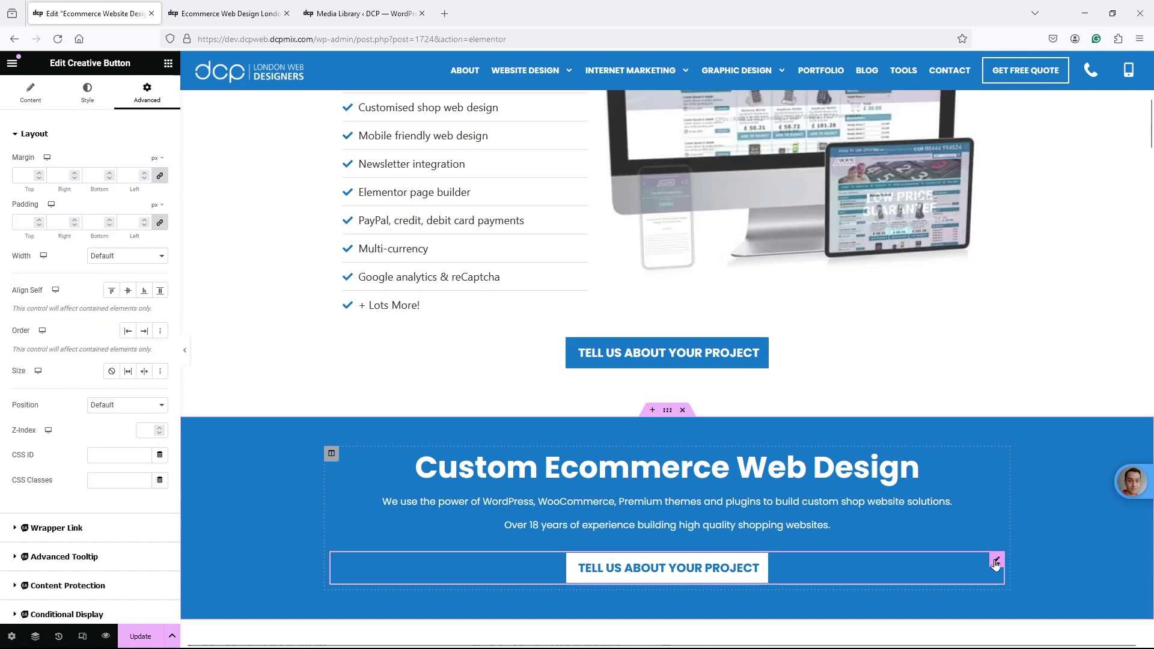
pyautogui.scroll(-5, 60, 541)
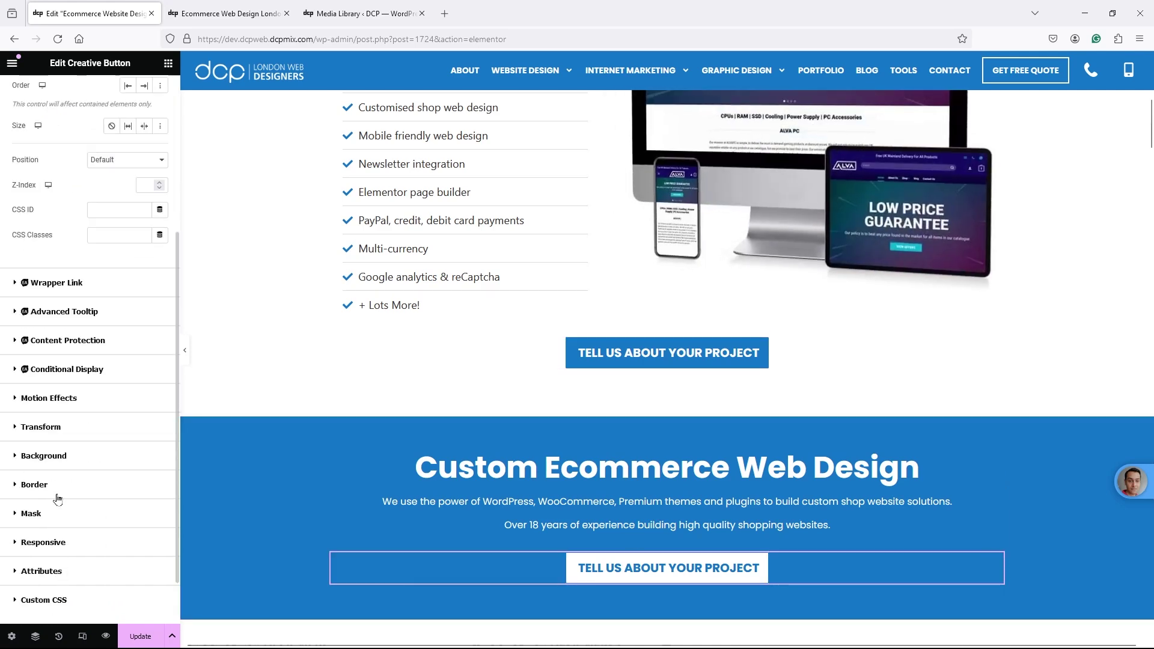
pyautogui.click(51, 396)
pyautogui.click(50, 422)
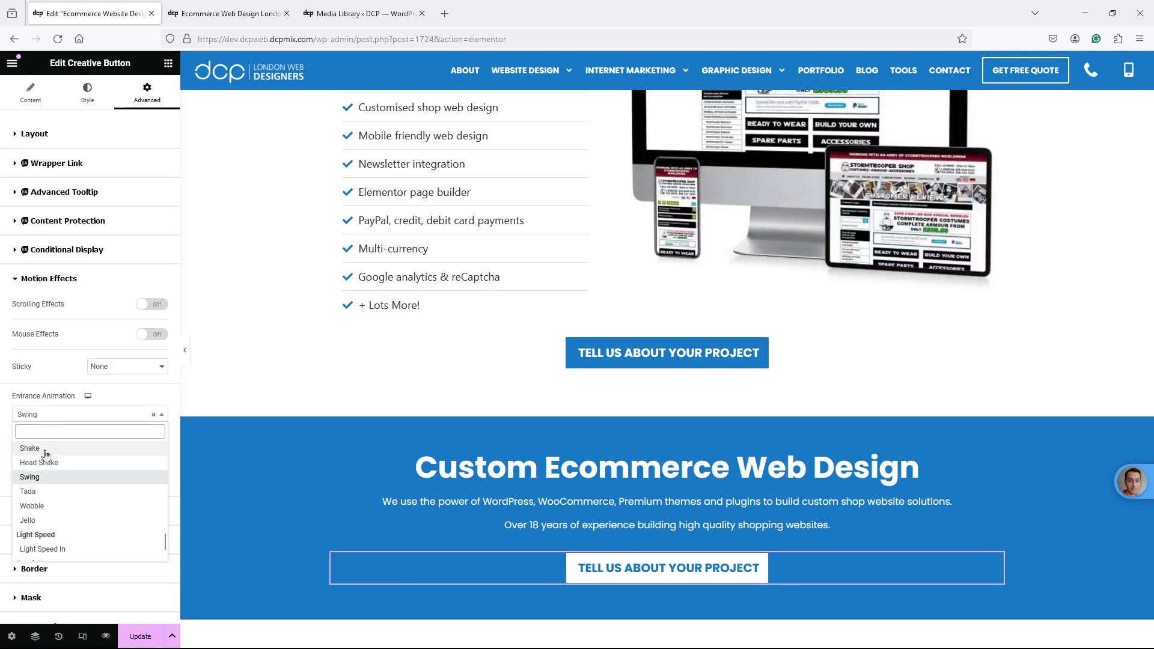
pyautogui.click(52, 449)
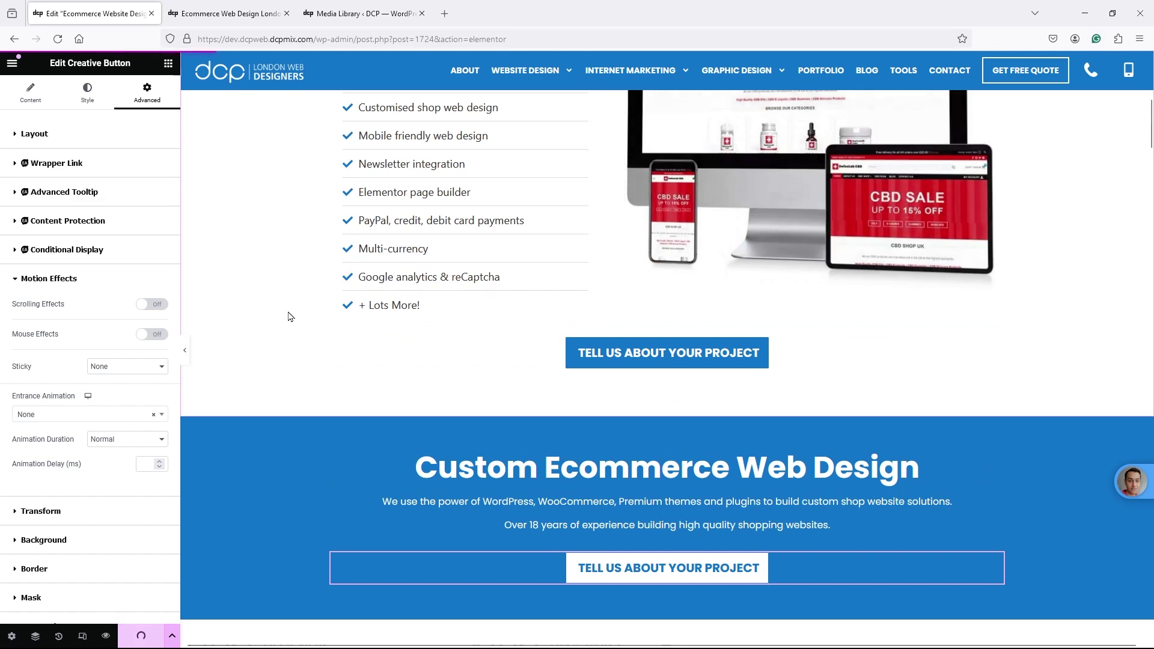
# Reload the live page twice to check the Tell Us About Your Project button, then return to the editor.
pyautogui.click(220, 19)
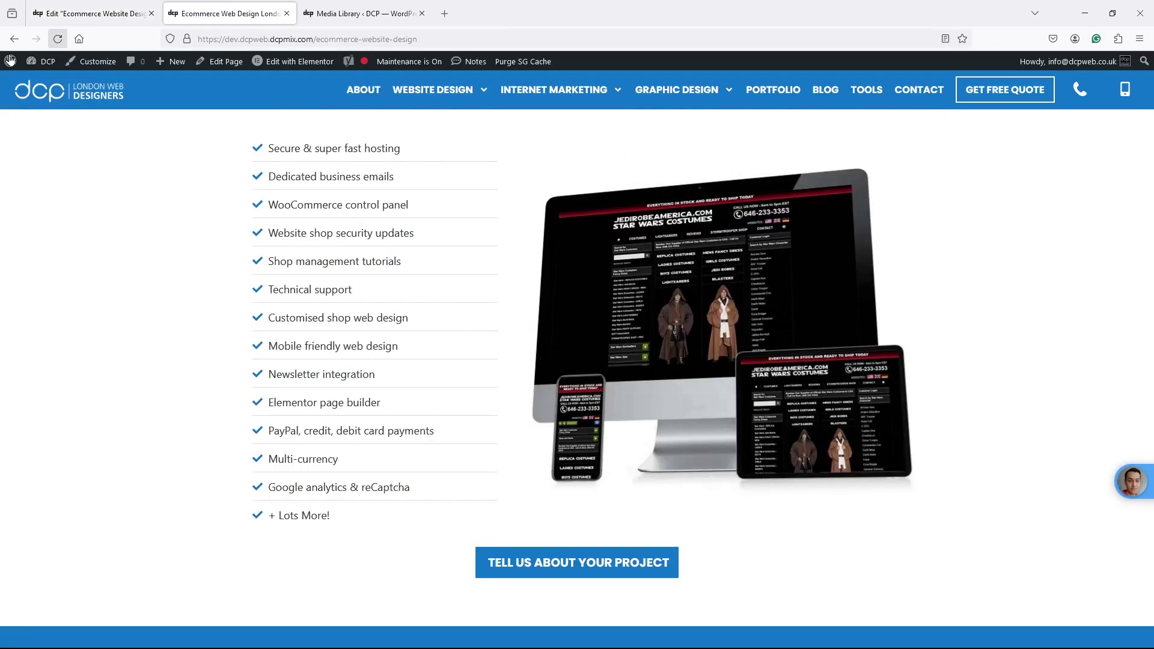
pyautogui.scroll(4, 96, 180)
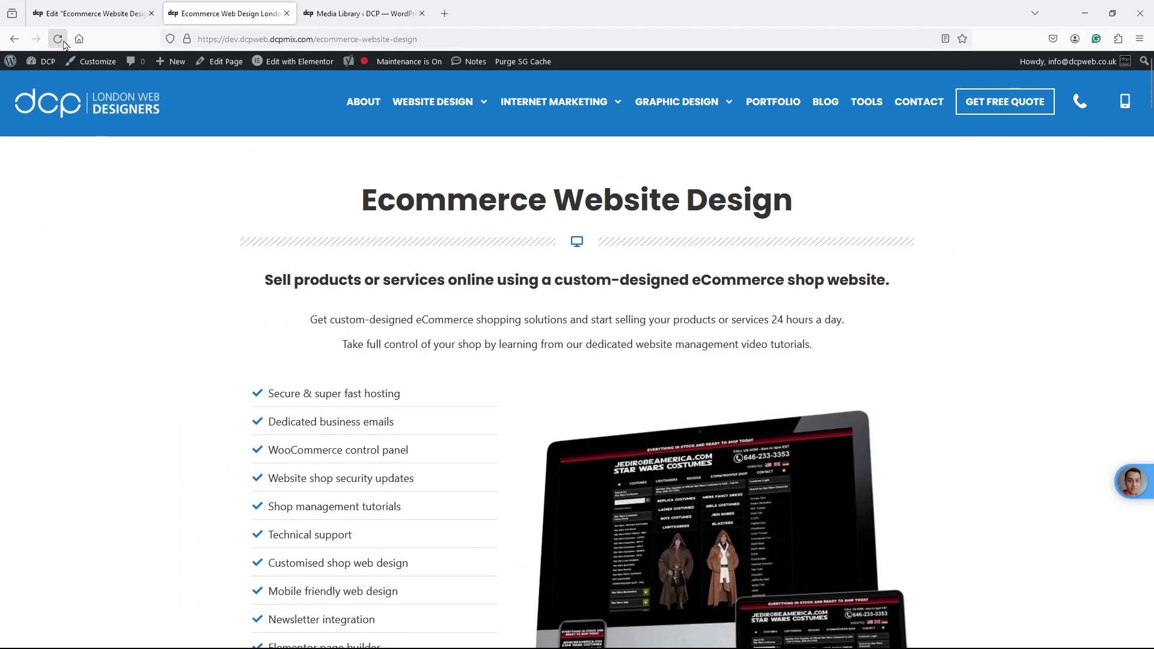
pyautogui.press('F5')
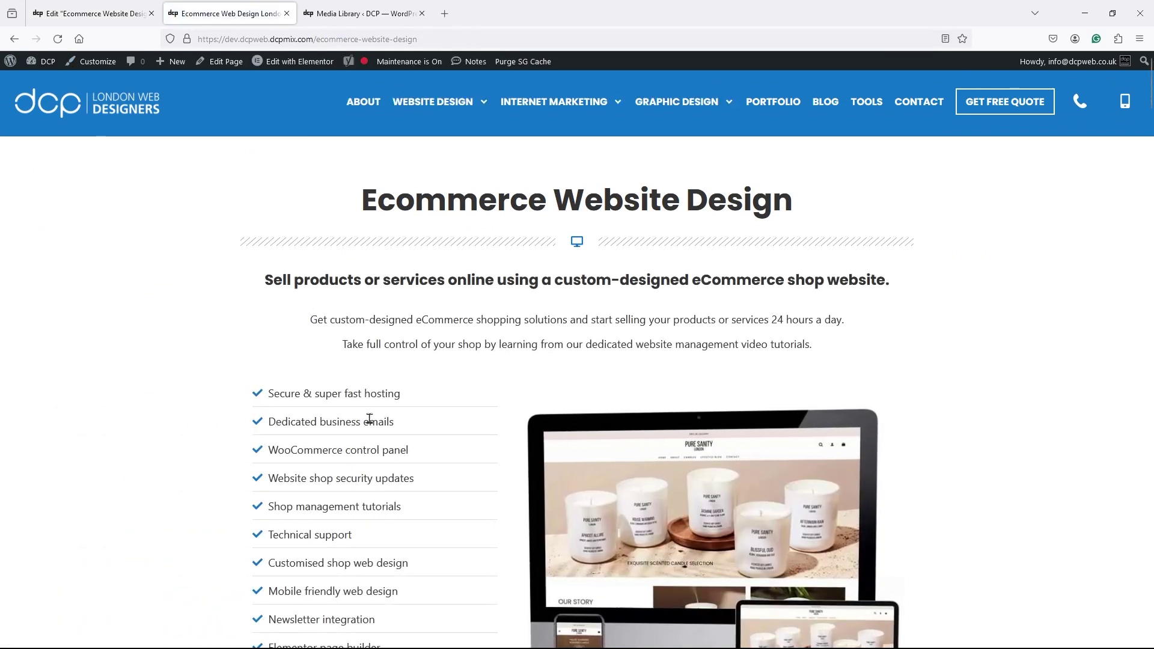
pyautogui.scroll(-5, 368, 417)
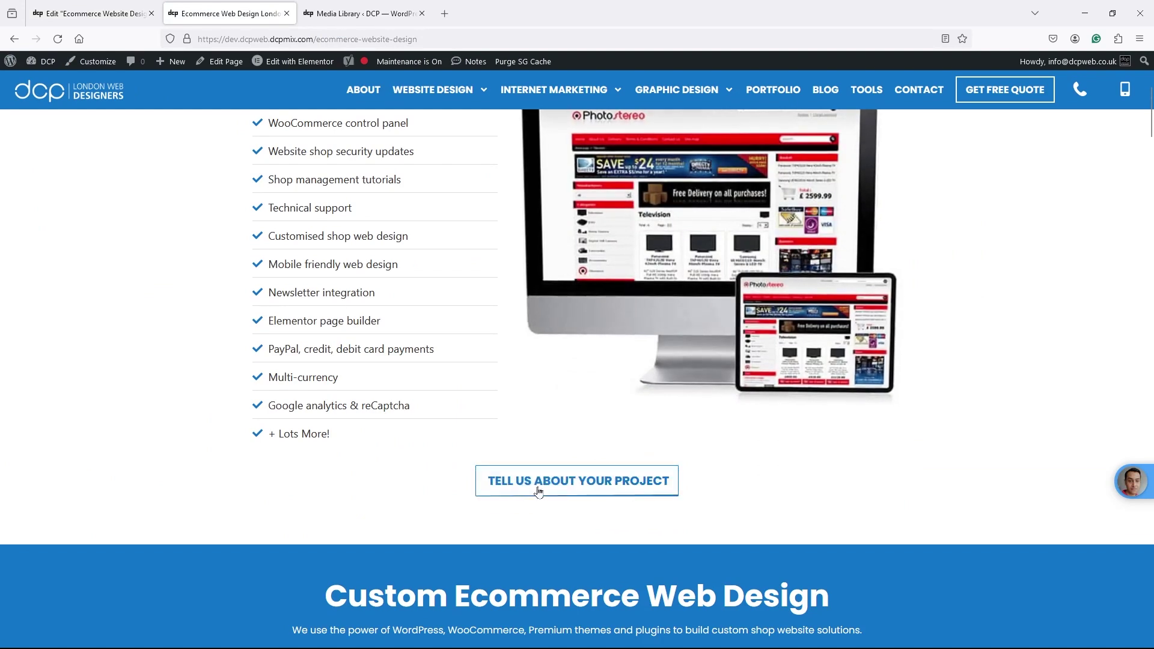
pyautogui.scroll(5, 406, 463)
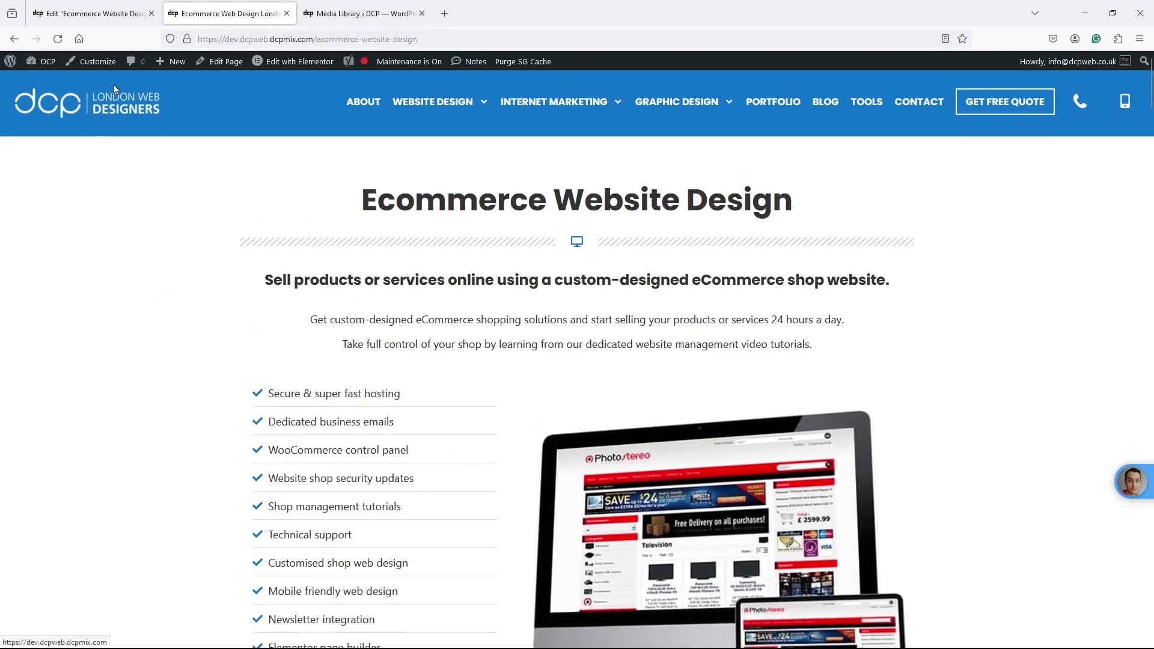
pyautogui.click(98, 118)
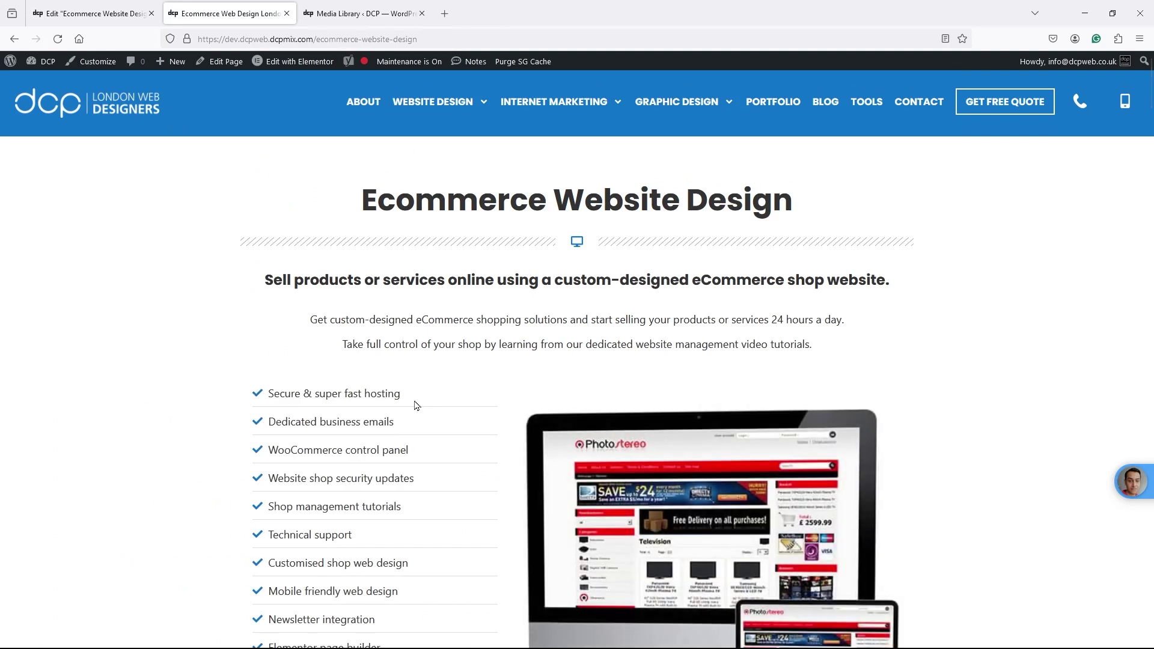
pyautogui.scroll(-4, 416, 405)
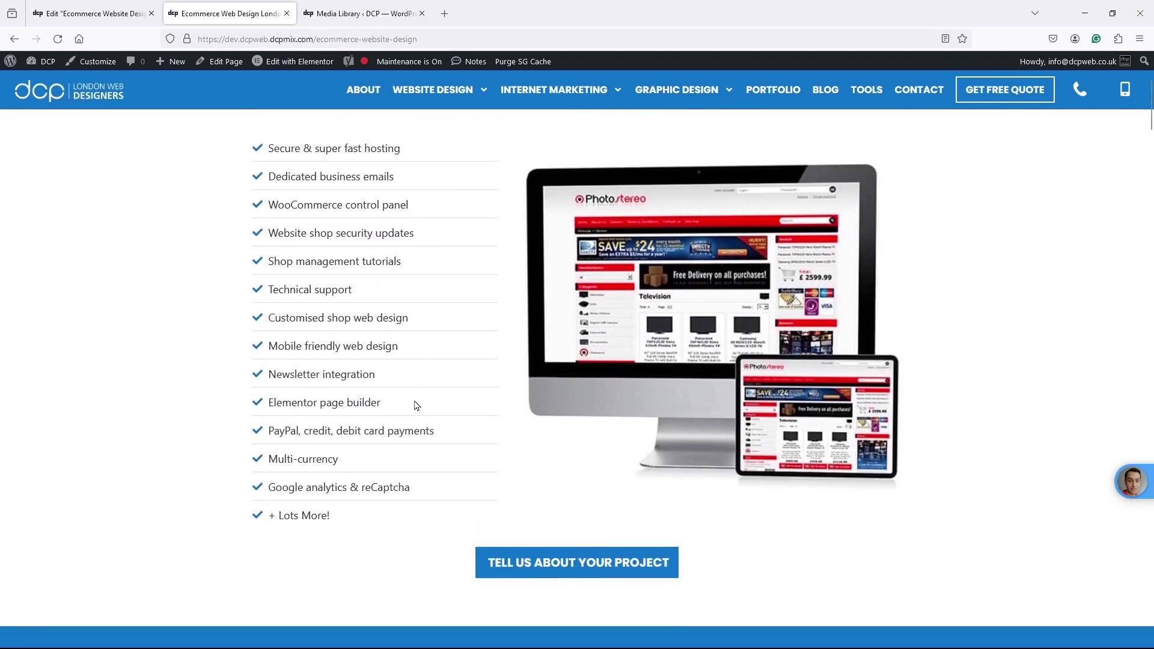
pyautogui.scroll(-3, 416, 405)
pyautogui.scroll(-1, 417, 405)
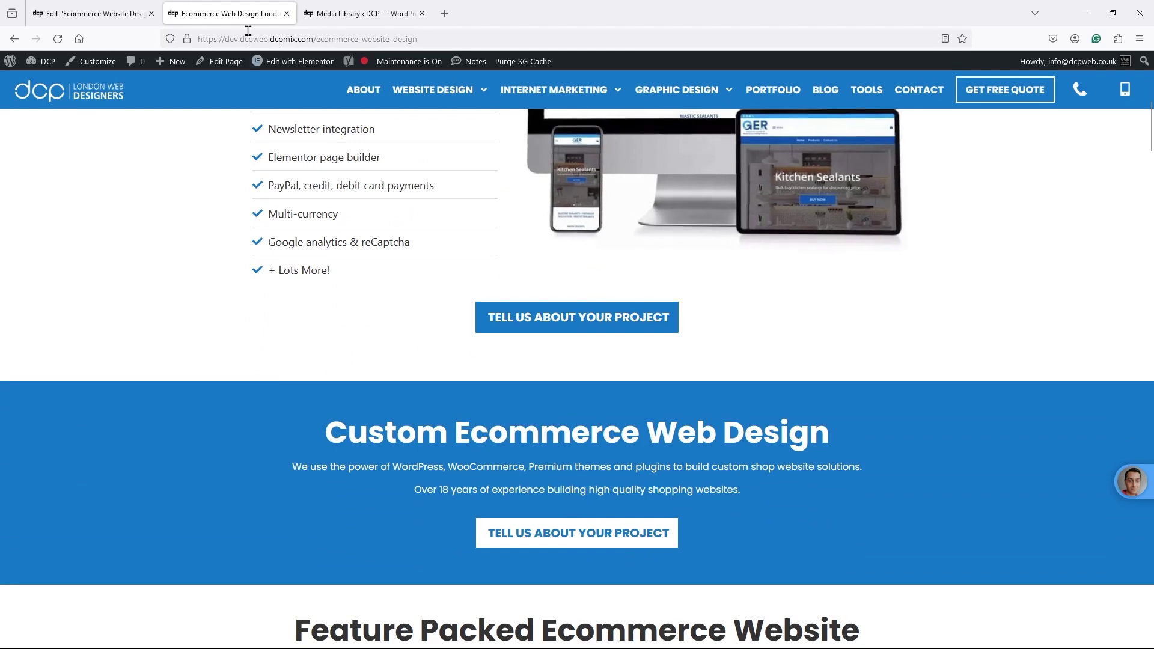
pyautogui.click(86, 14)
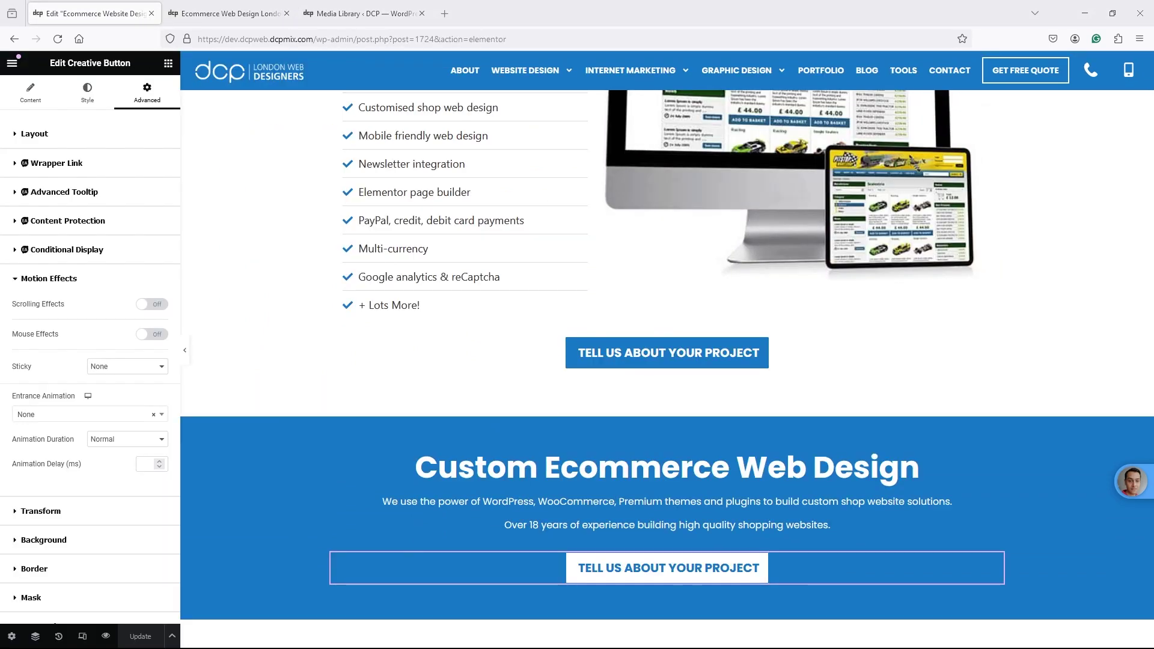
# Give the Custom Ecommerce Web Design heading a Bounce In Up entrance animation with Fast duration.
pyautogui.click(649, 468)
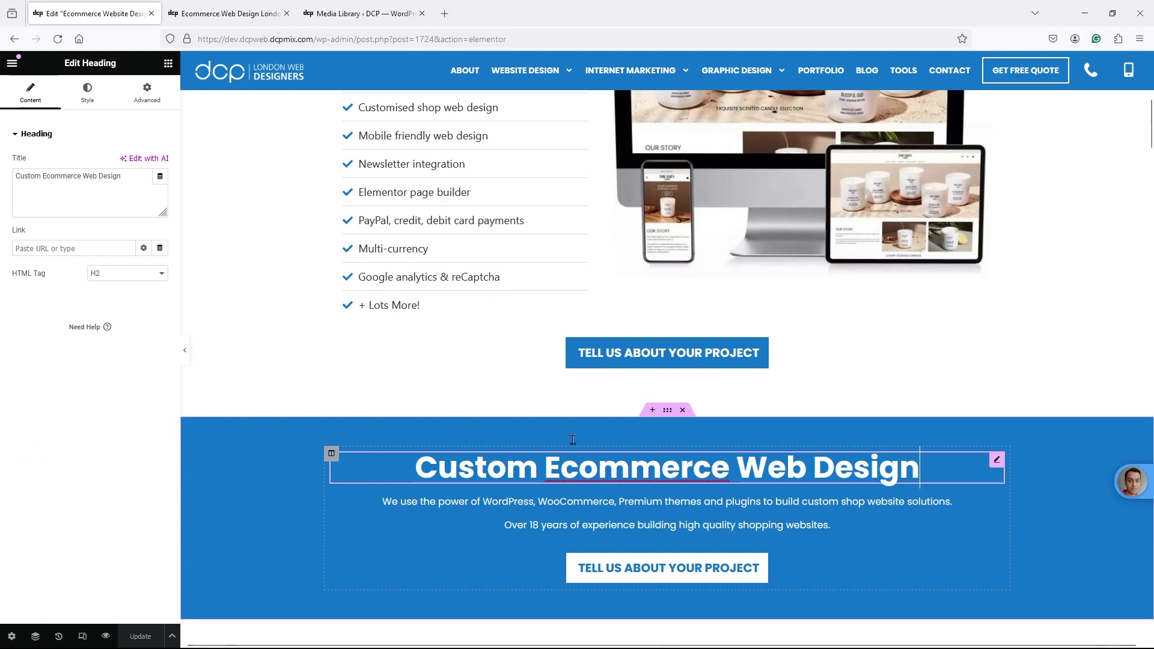
pyautogui.click(147, 93)
pyautogui.scroll(-3, 65, 500)
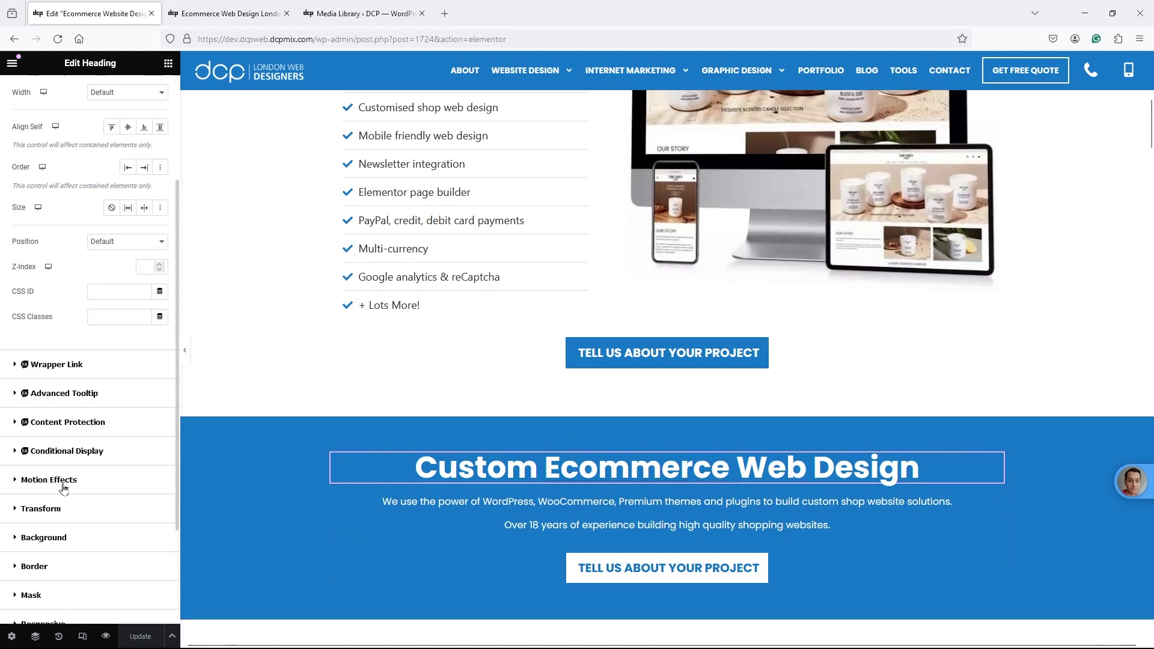
pyautogui.click(60, 479)
pyautogui.scroll(-1, 86, 380)
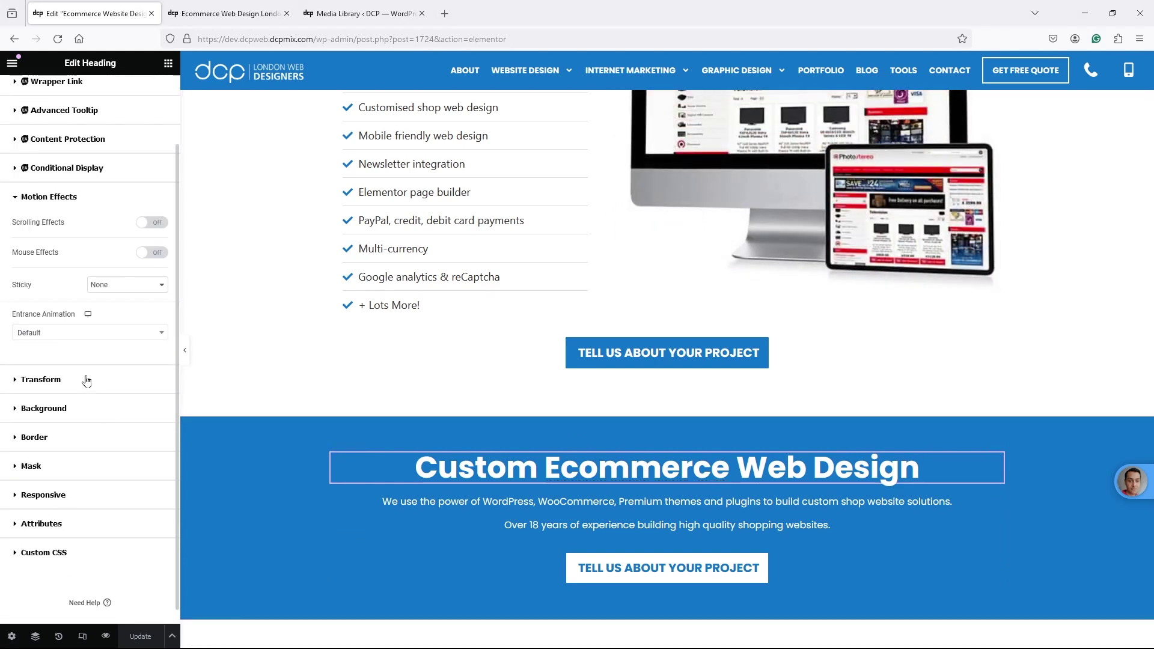
pyautogui.click(73, 334)
pyautogui.scroll(-4, 78, 448)
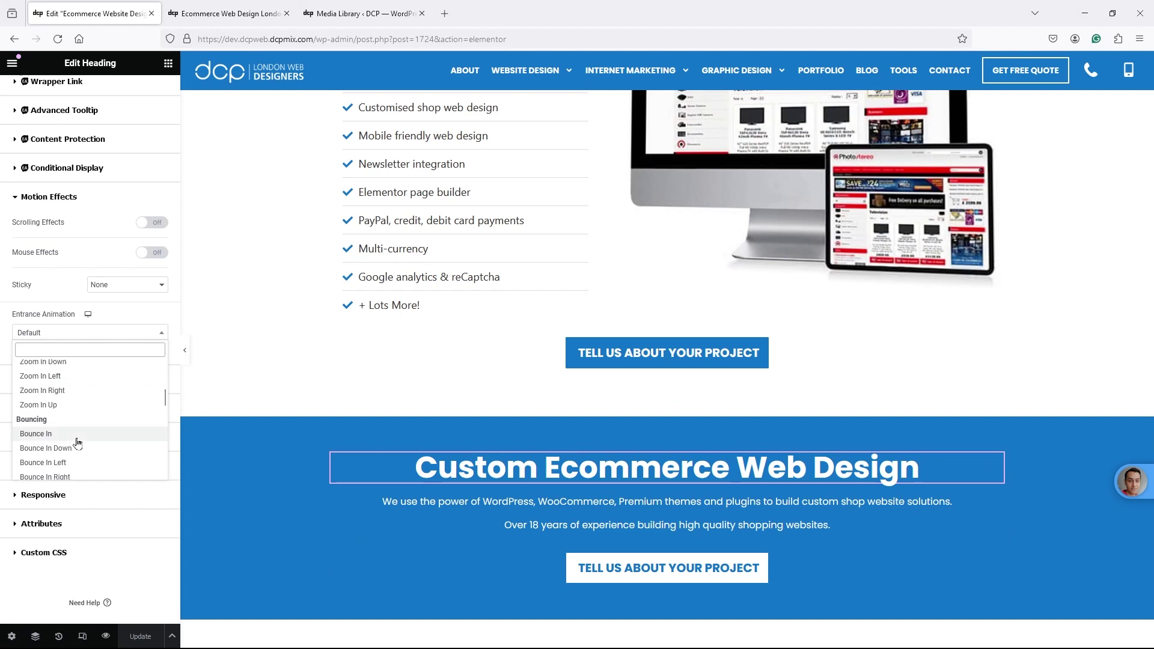
pyautogui.click(75, 424)
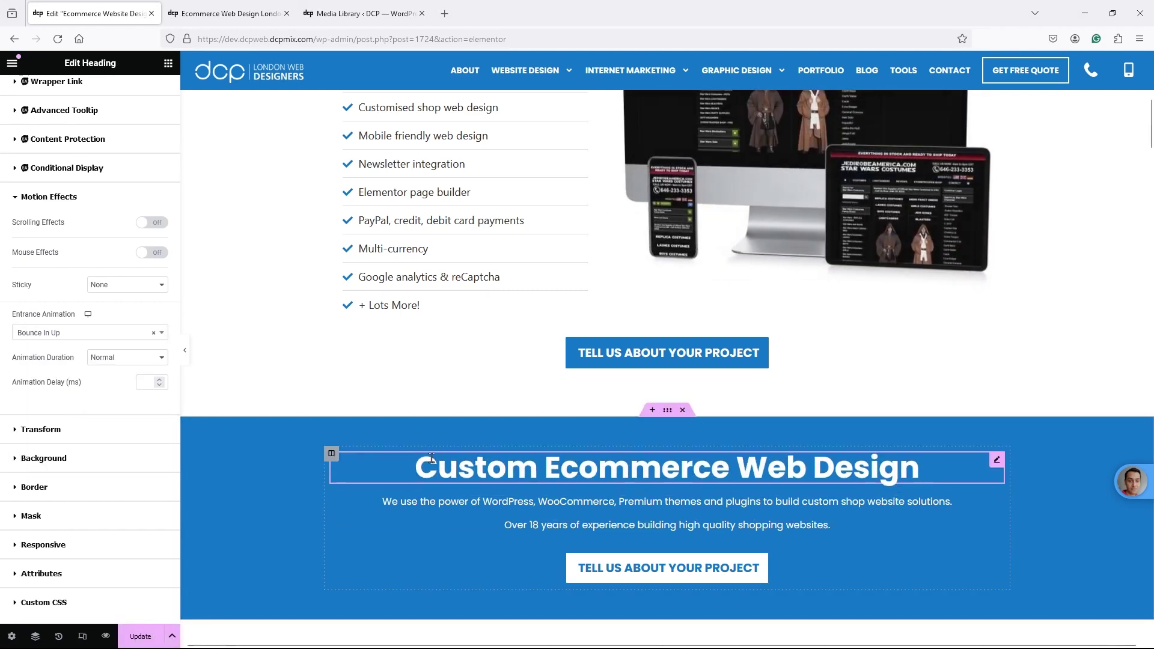
pyautogui.click(120, 358)
pyautogui.click(101, 403)
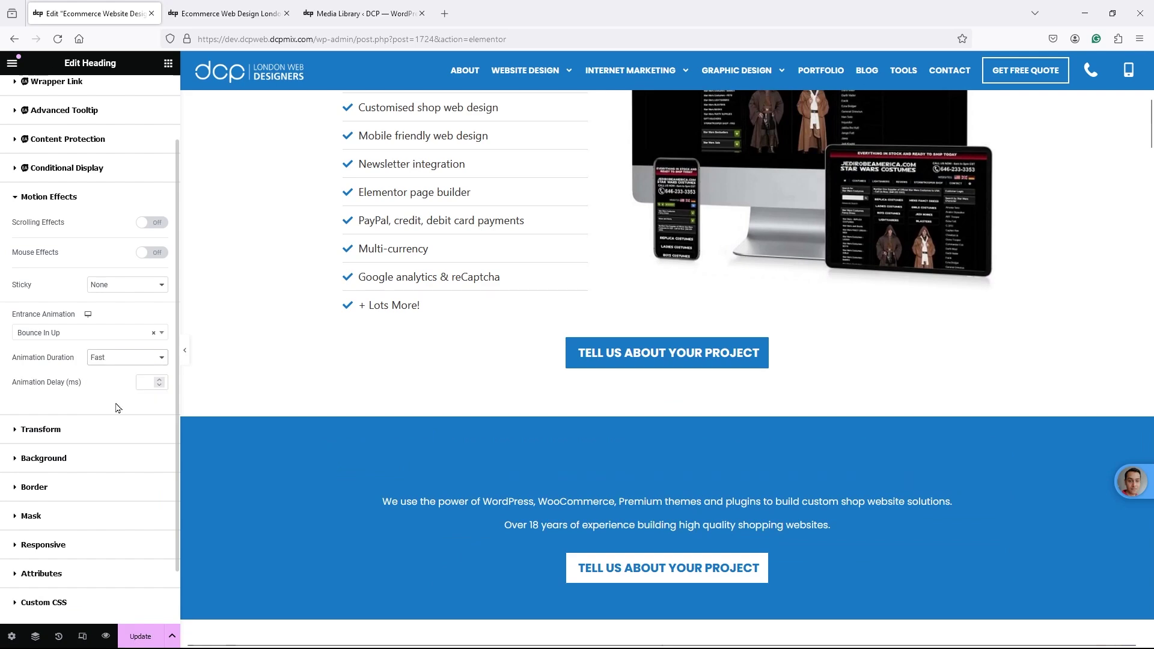
pyautogui.click(510, 506)
# Give the paragraph under the heading a Slide In Up entrance animation with Fast duration.
pyautogui.click(140, 98)
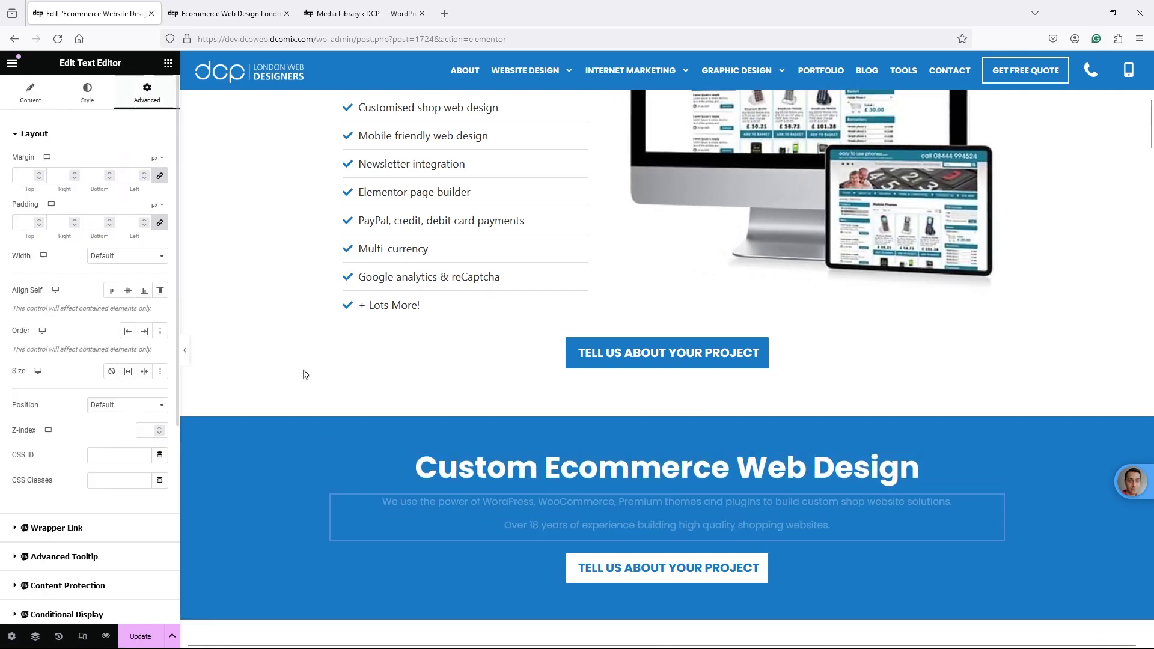
pyautogui.scroll(-3, 60, 564)
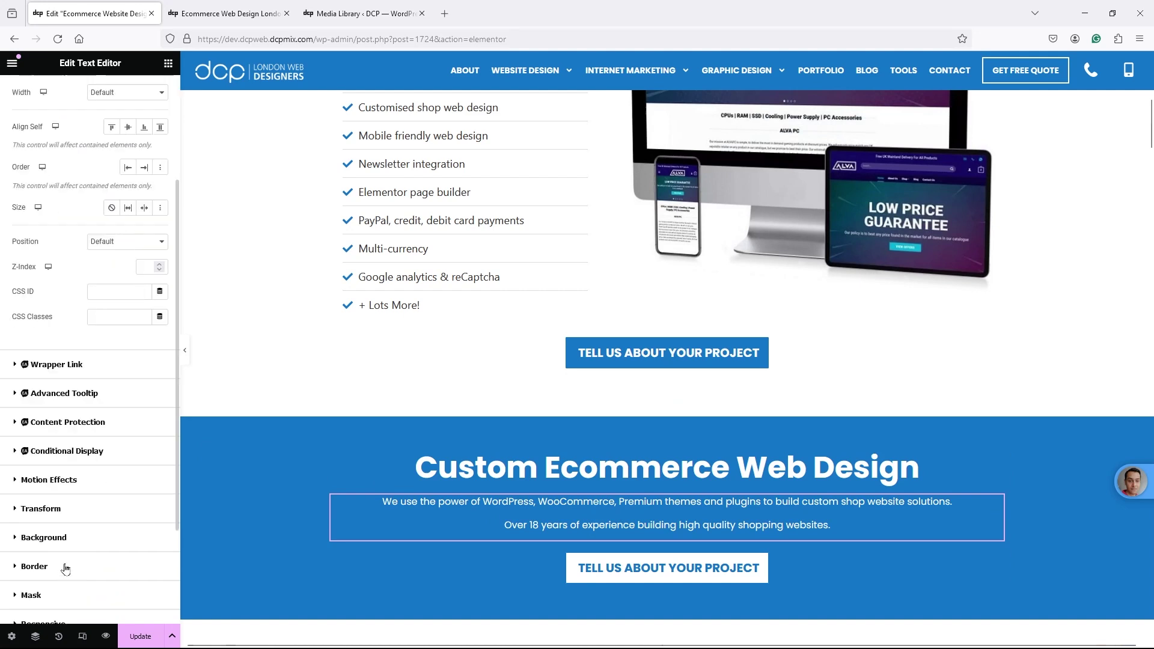
pyautogui.click(50, 480)
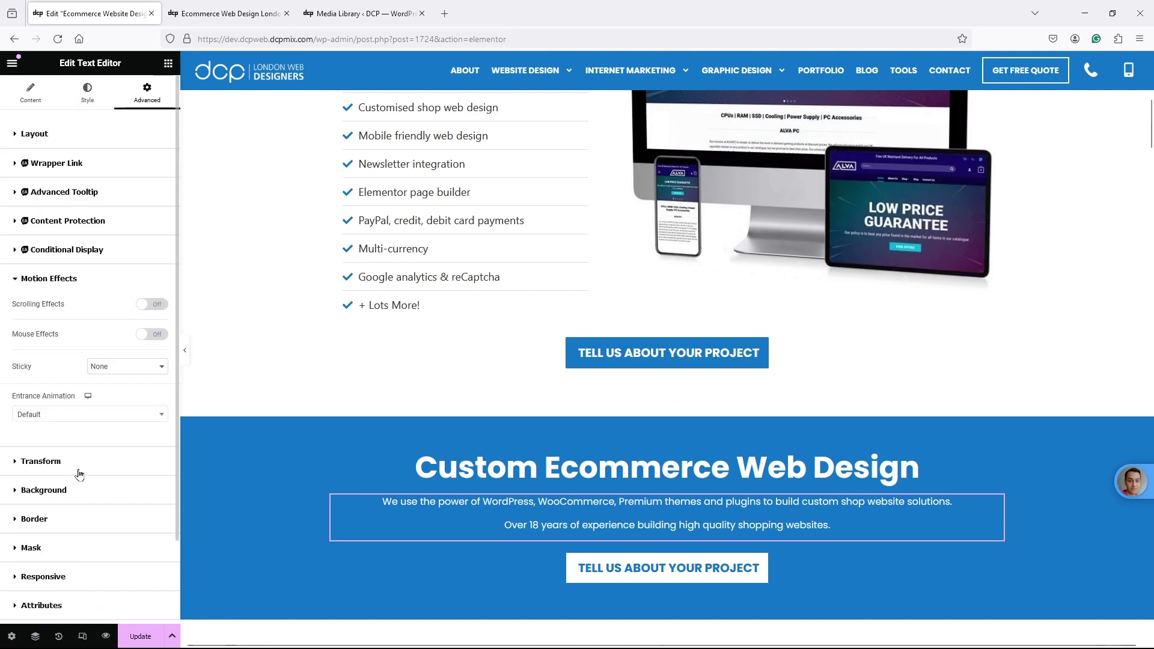
pyautogui.click(92, 414)
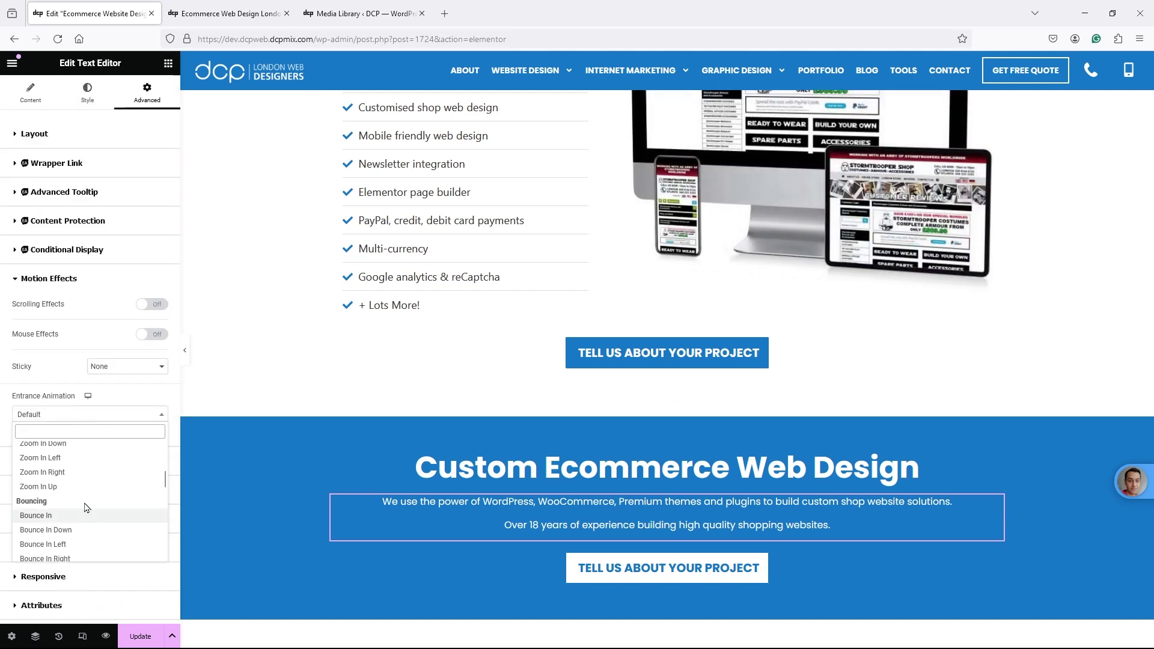
pyautogui.scroll(-1, 85, 525)
pyautogui.scroll(-1, 88, 523)
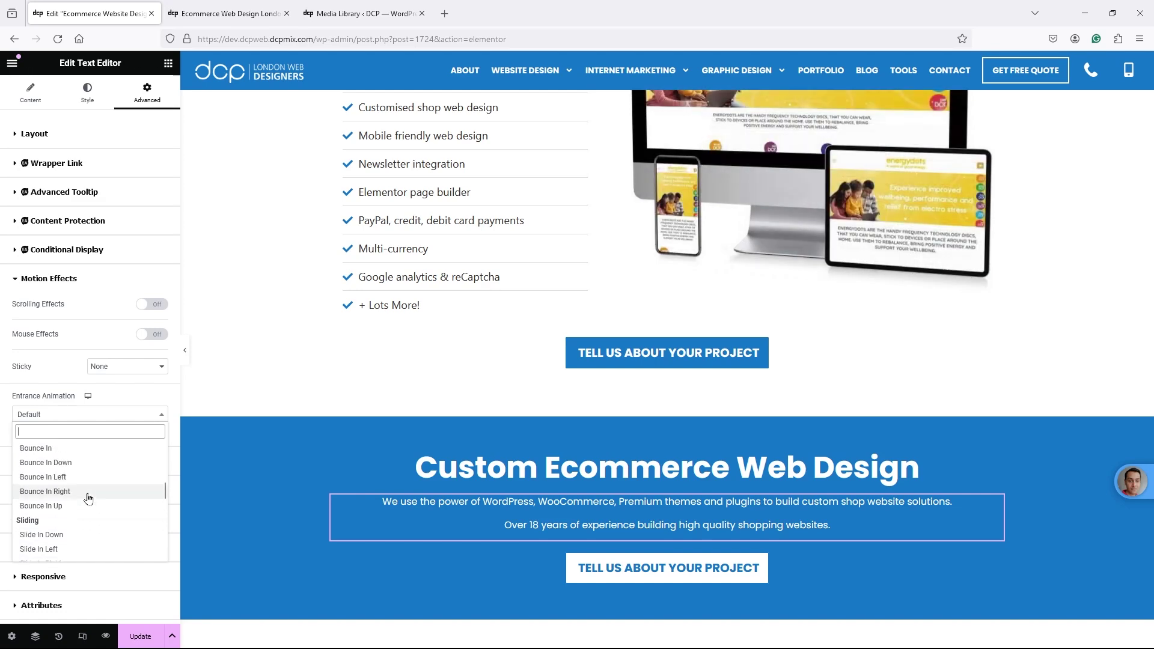
pyautogui.scroll(-2, 87, 521)
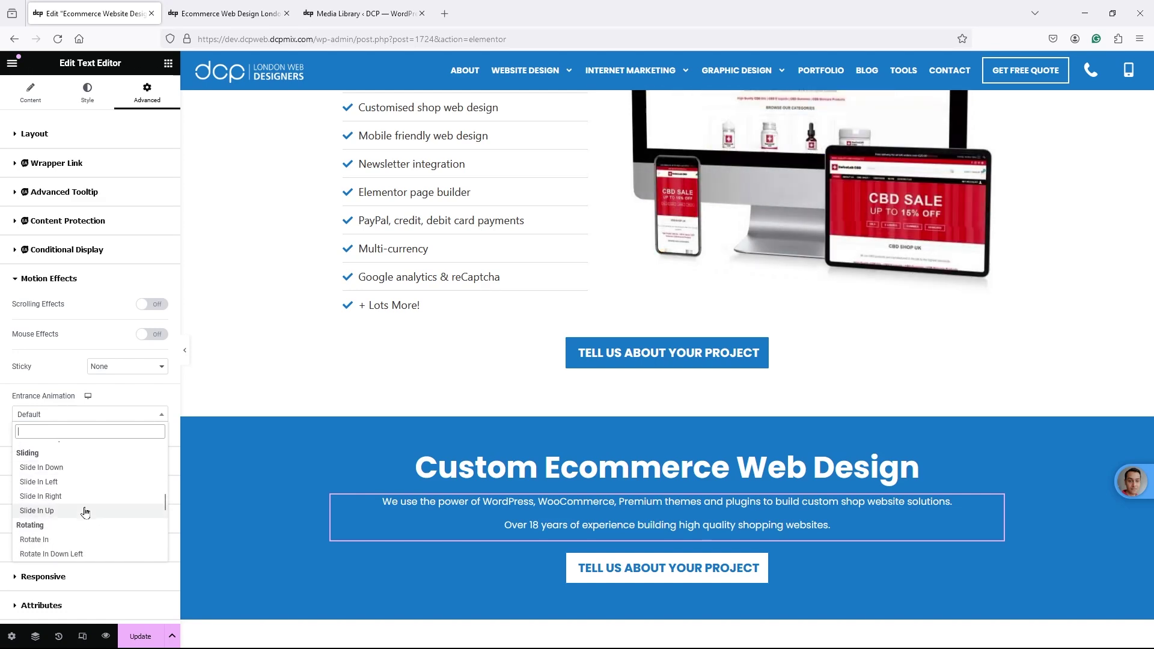
pyautogui.click(85, 512)
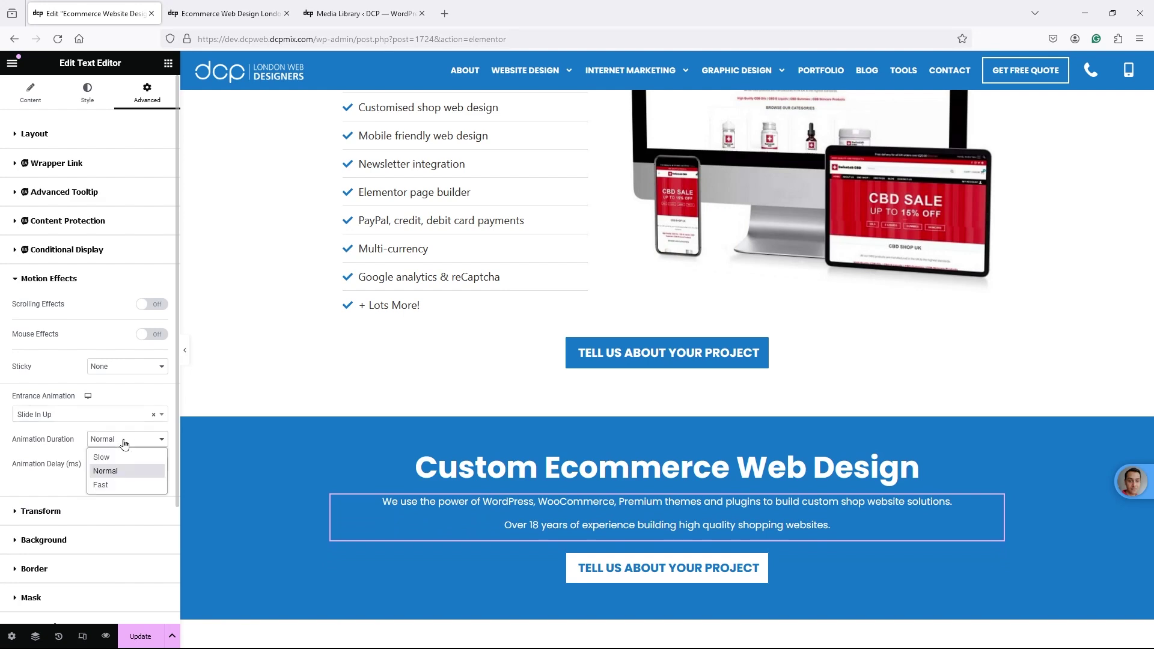
pyautogui.click(123, 488)
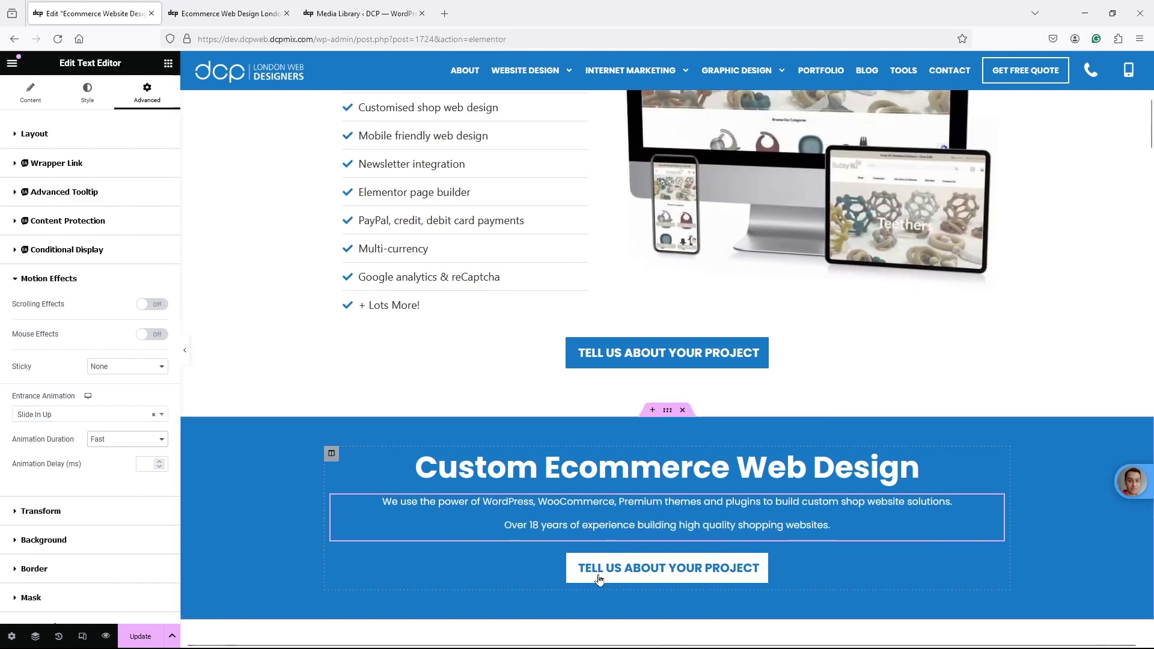
pyautogui.click(997, 561)
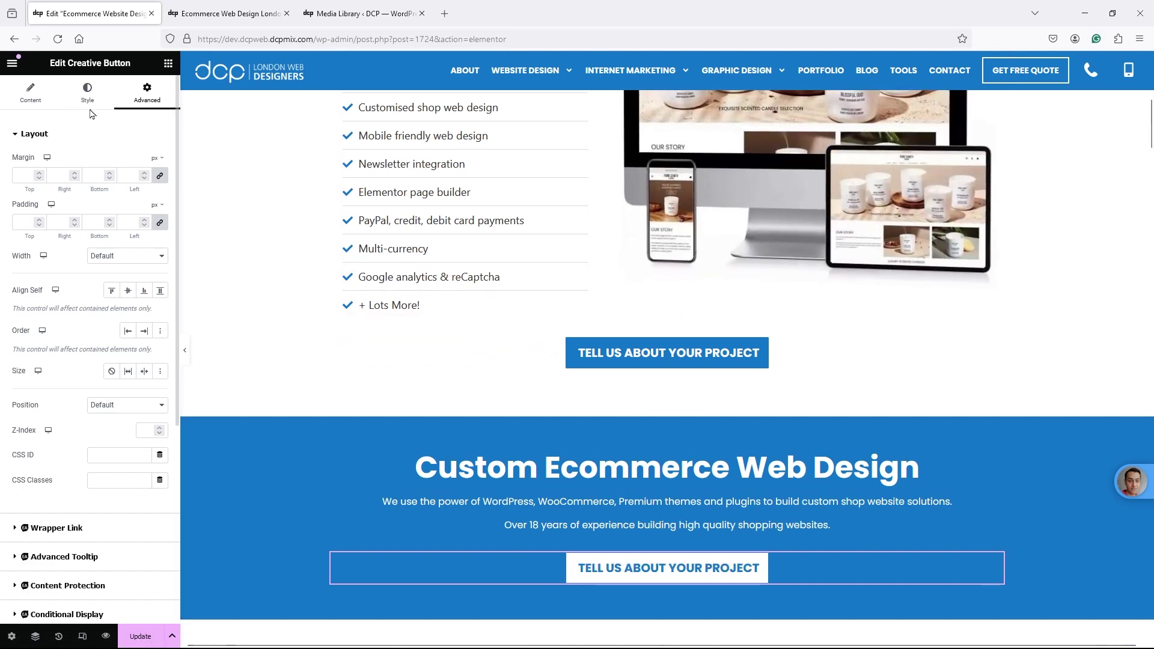
# Set the Tell Us About Your Project button's entrance animation to Slide In Up, Fast duration.
pyautogui.scroll(-5, 36, 497)
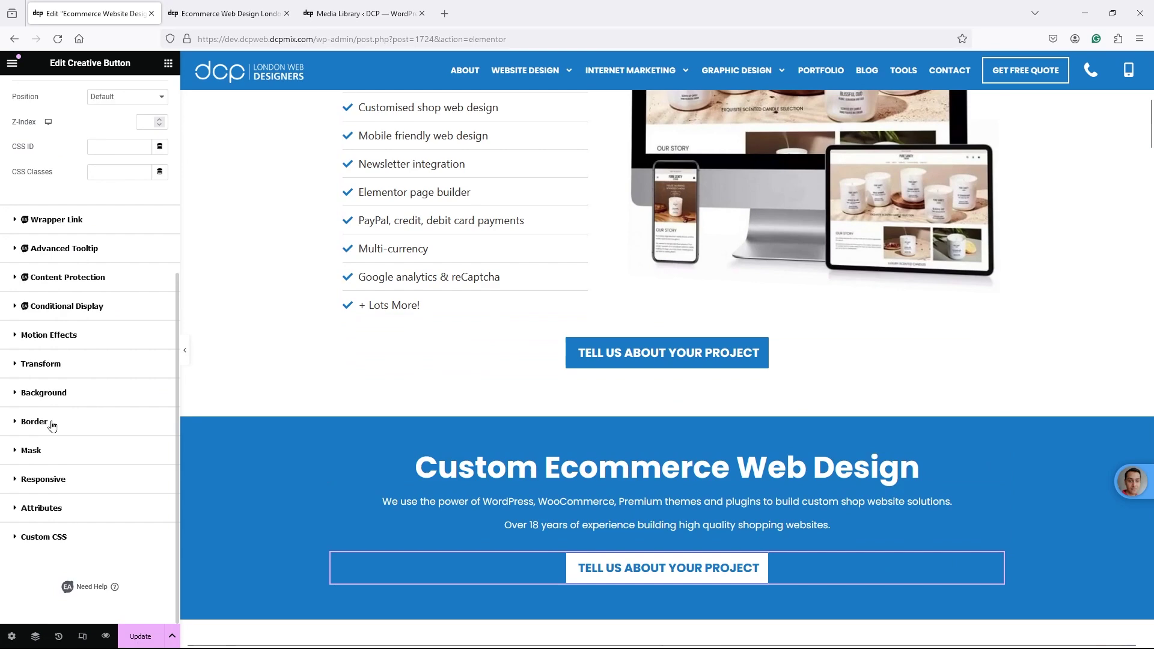
pyautogui.click(50, 346)
pyautogui.click(69, 420)
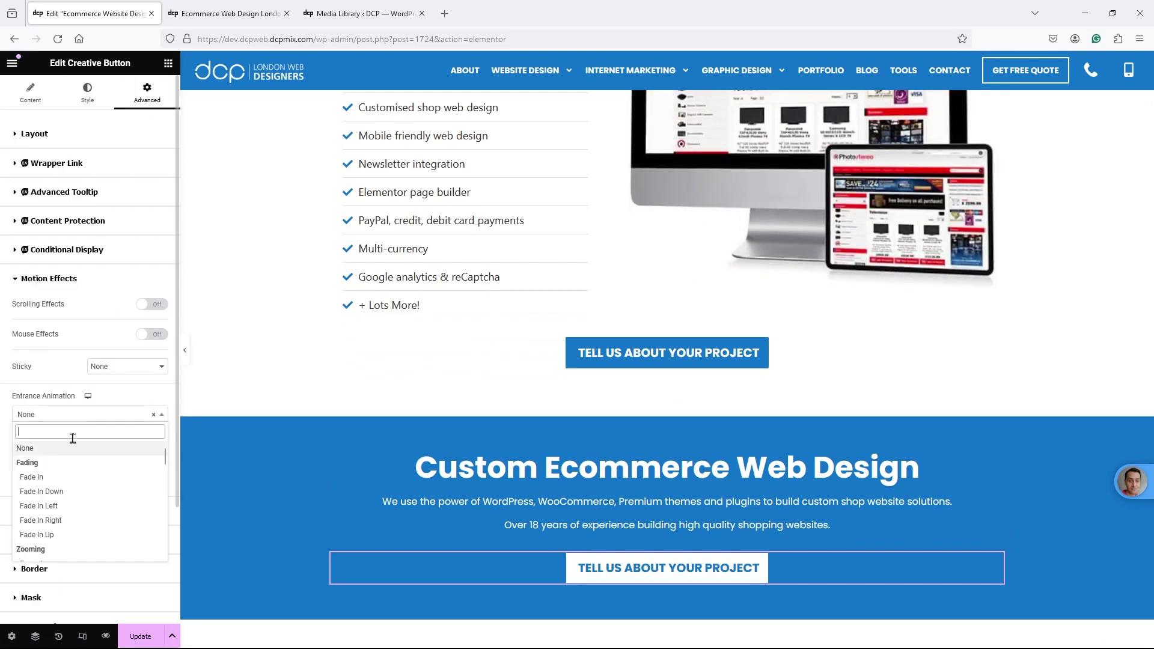
pyautogui.scroll(-3, 77, 490)
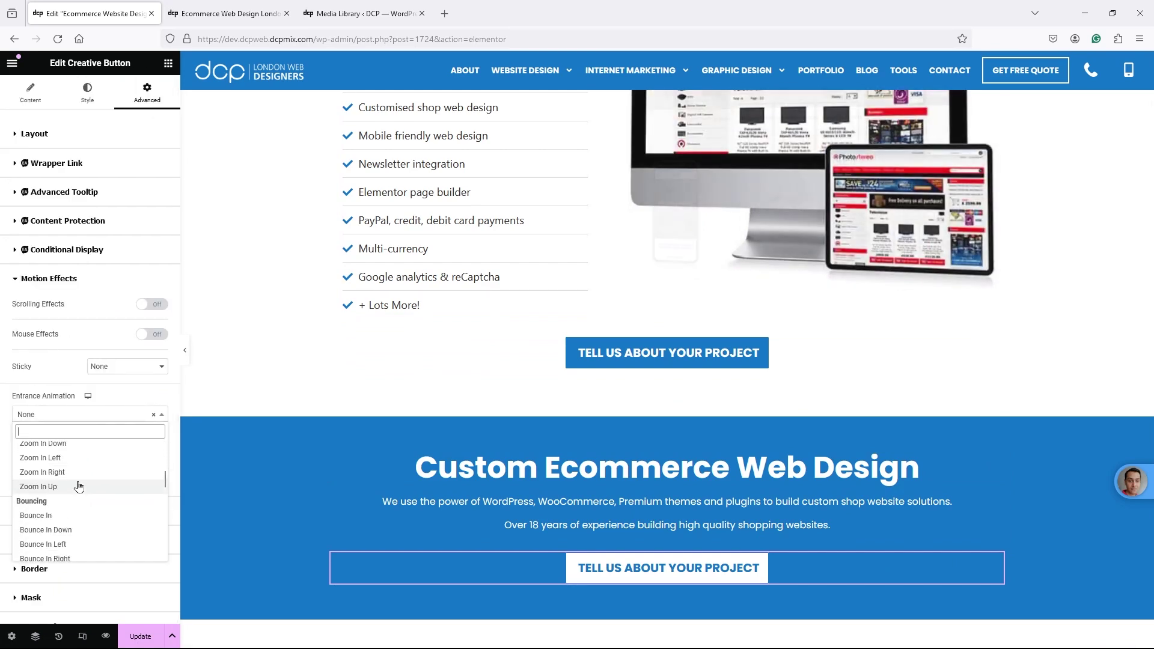
pyautogui.scroll(-5, 79, 487)
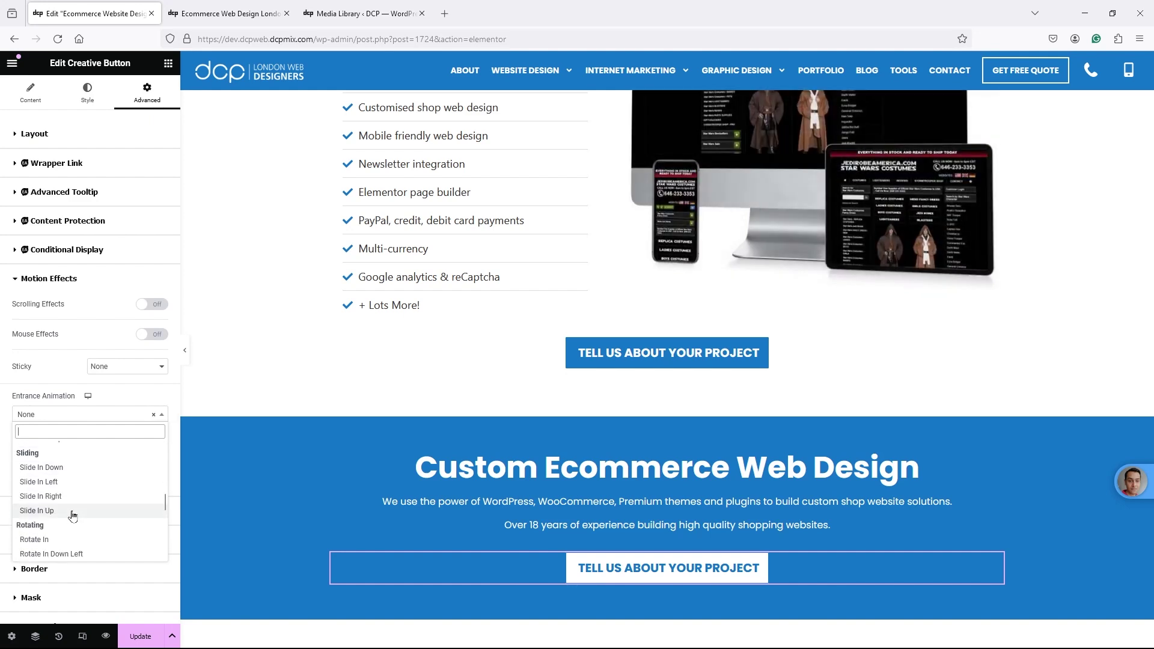
pyautogui.click(73, 510)
pyautogui.click(127, 439)
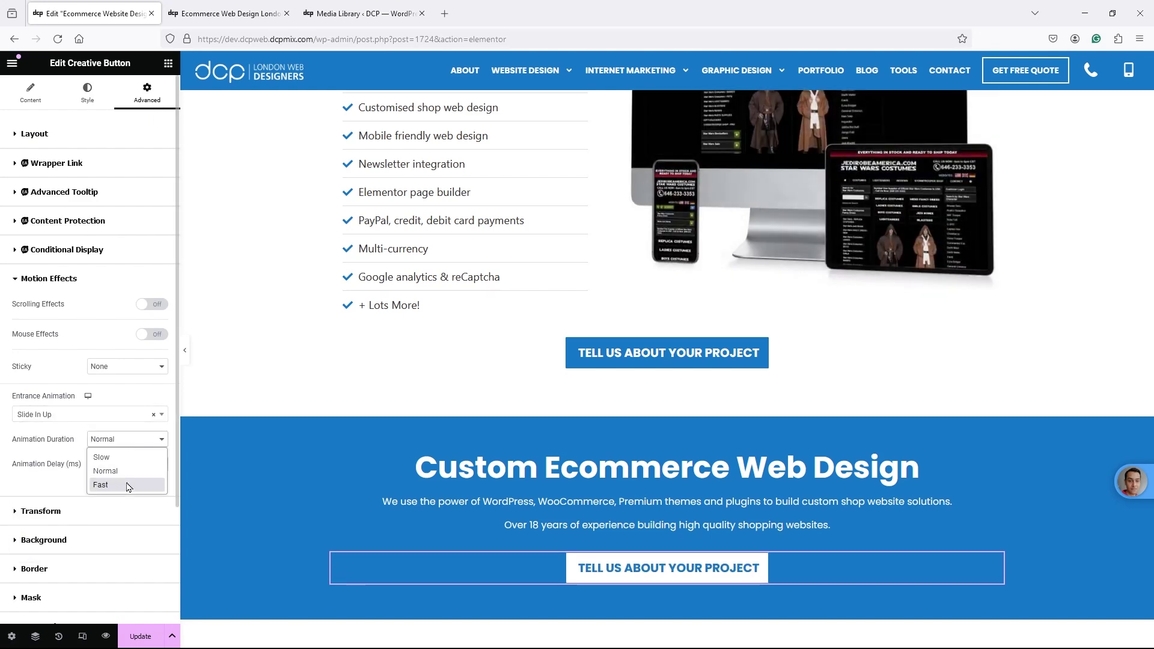
pyautogui.click(128, 486)
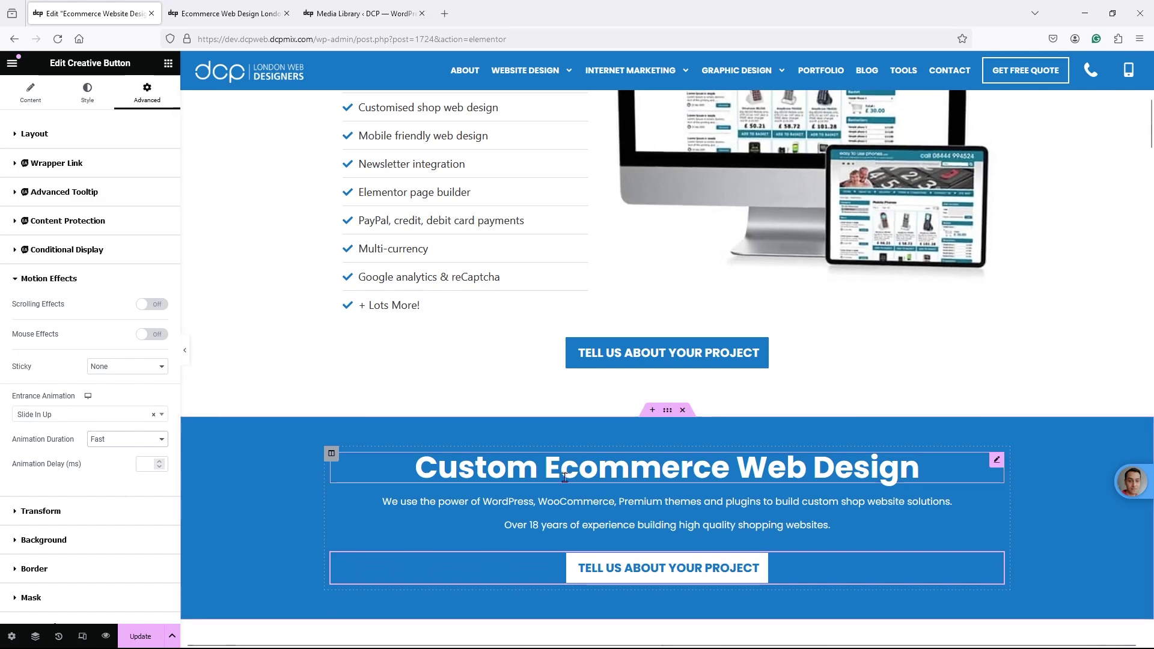
pyautogui.click(546, 517)
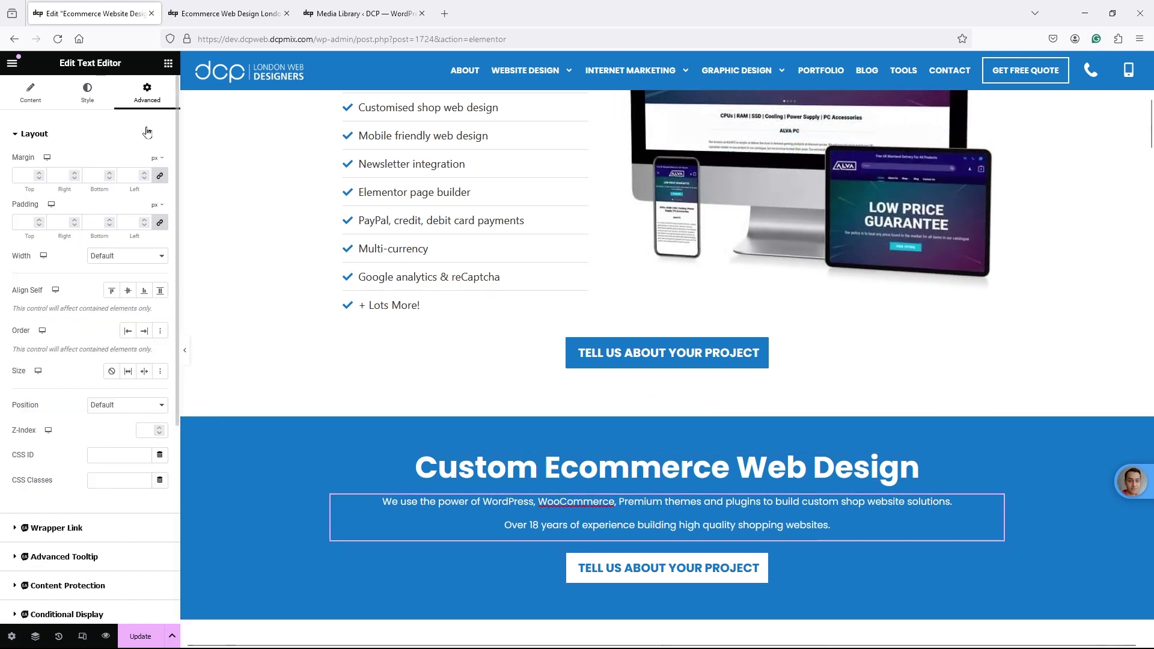
# Set the paragraph's Animation Delay to 200 ms.
pyautogui.scroll(-5, 42, 481)
pyautogui.click(53, 334)
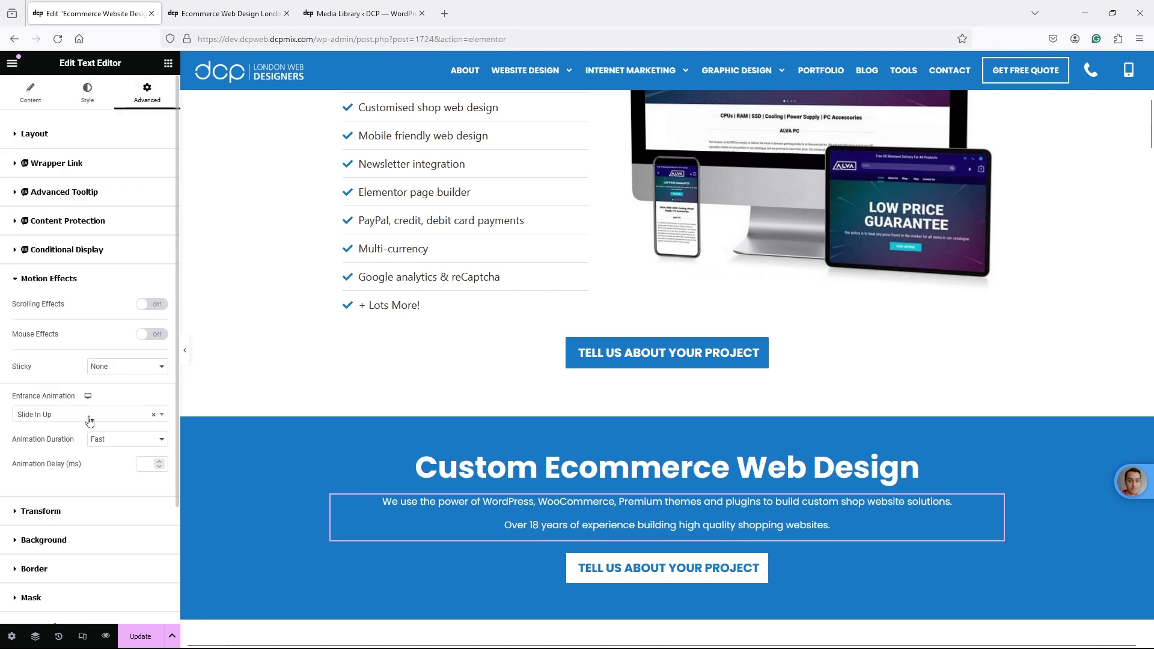
pyautogui.click(145, 464)
pyautogui.write('200')
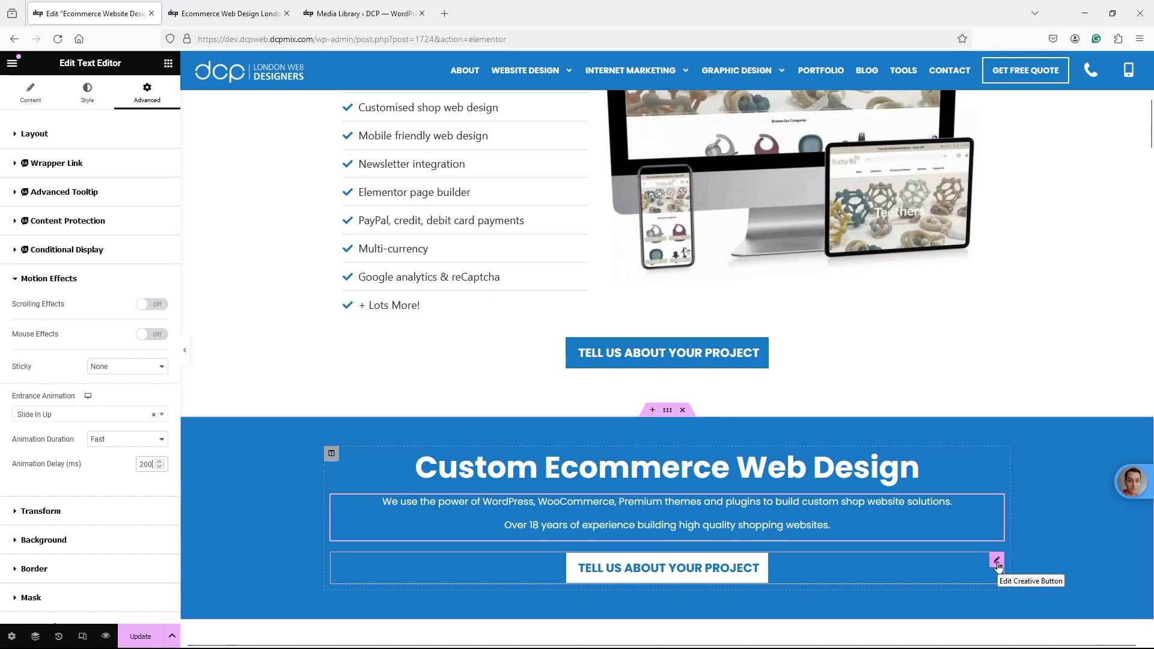
# Set the button's Animation Delay to 400 ms and save the page with Update.
pyautogui.click(996, 562)
pyautogui.scroll(-5, 62, 434)
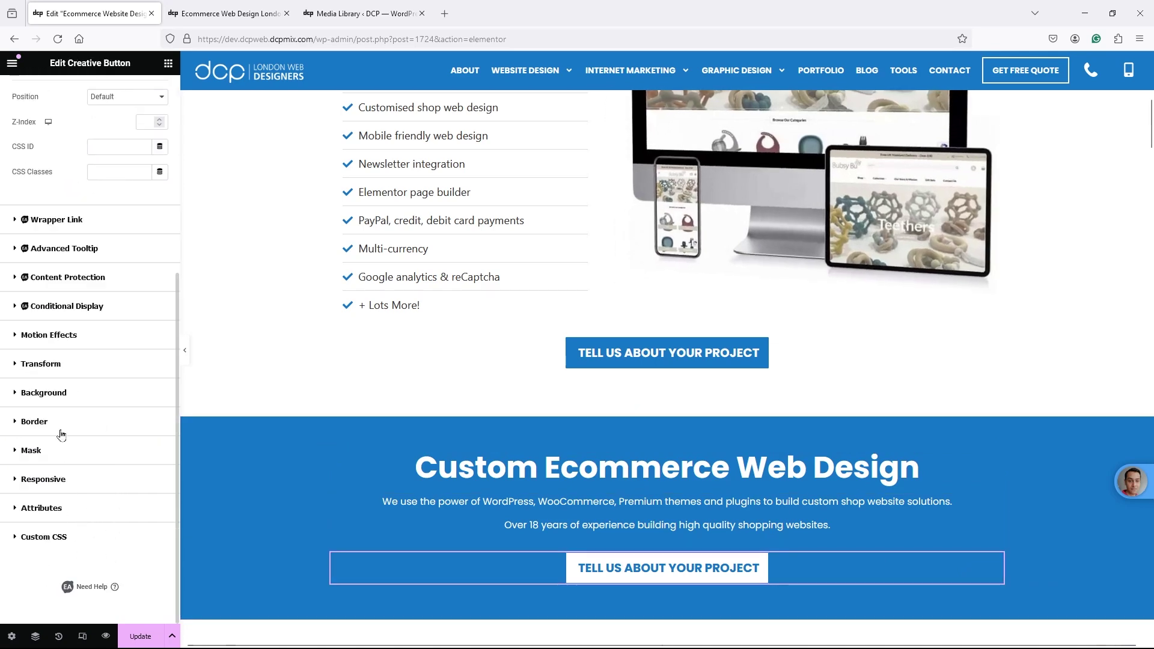
pyautogui.click(49, 335)
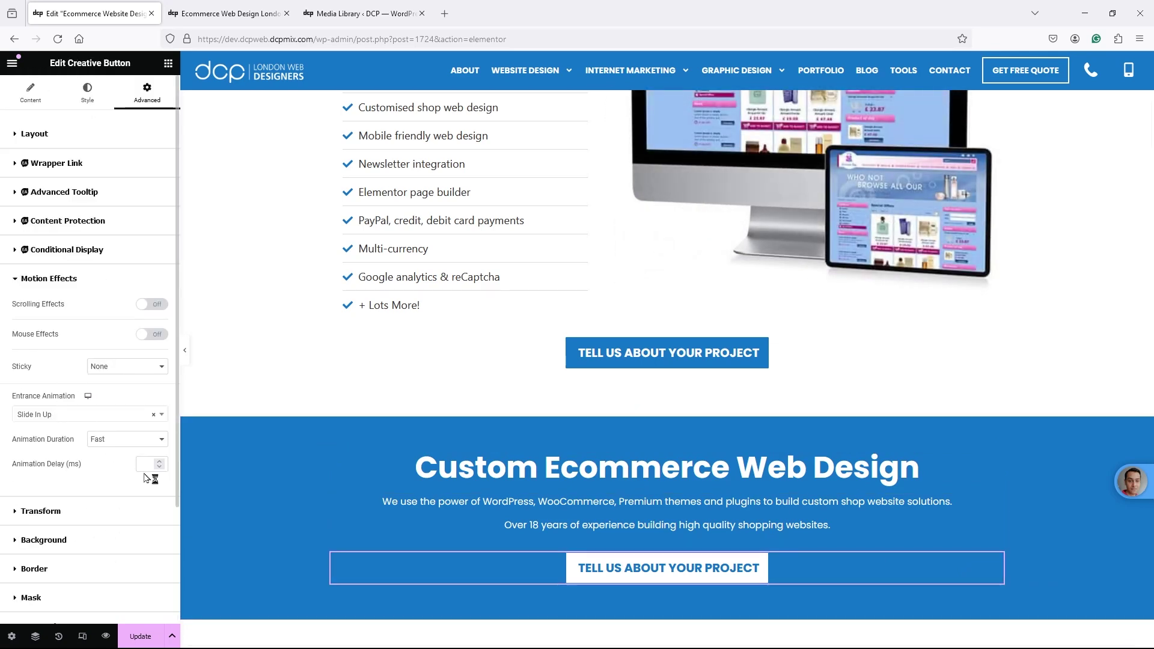
pyautogui.write('400')
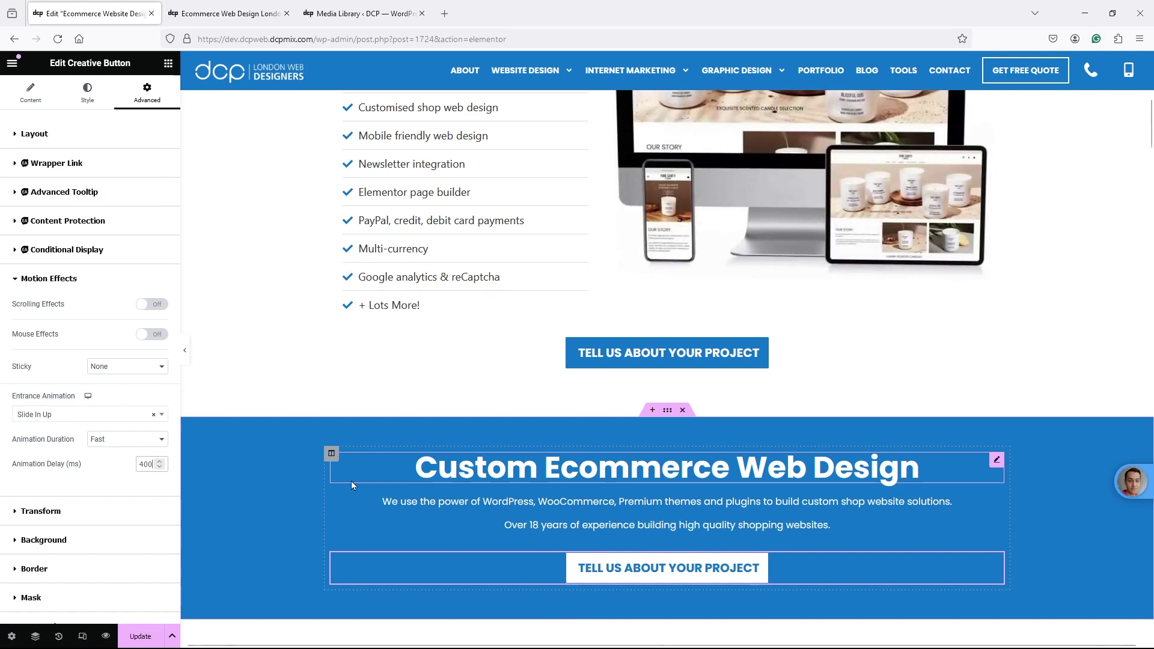
pyautogui.click(135, 634)
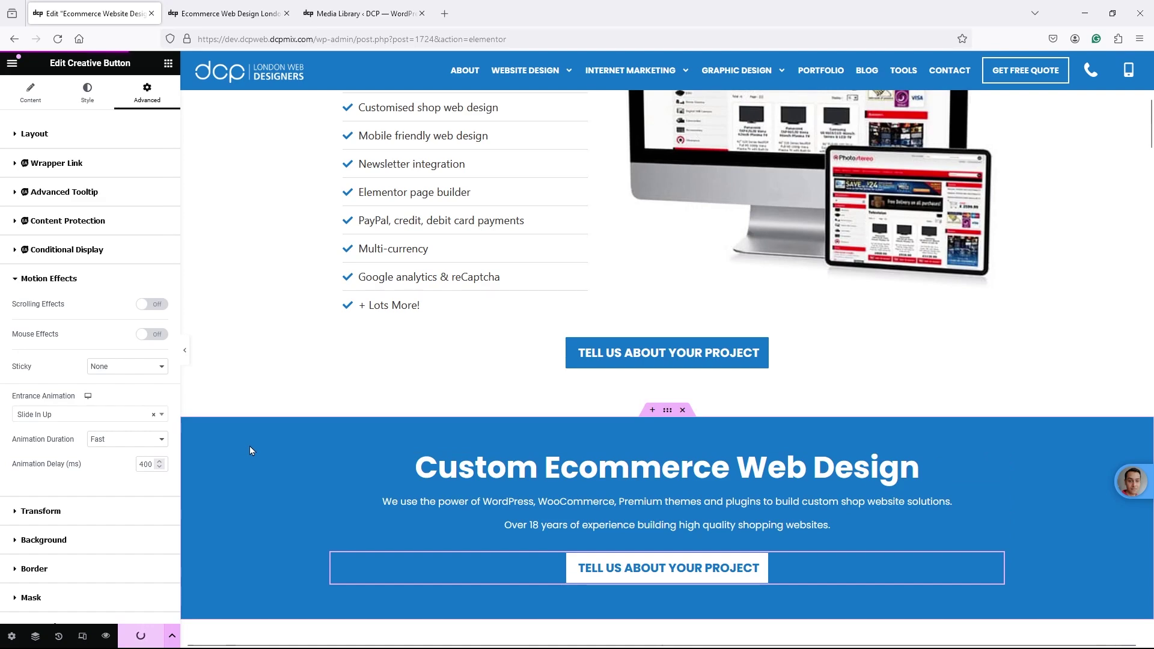
# Switch to the live Ecommerce Website Design page and reload it.
pyautogui.click(215, 22)
pyautogui.scroll(8, 90, 217)
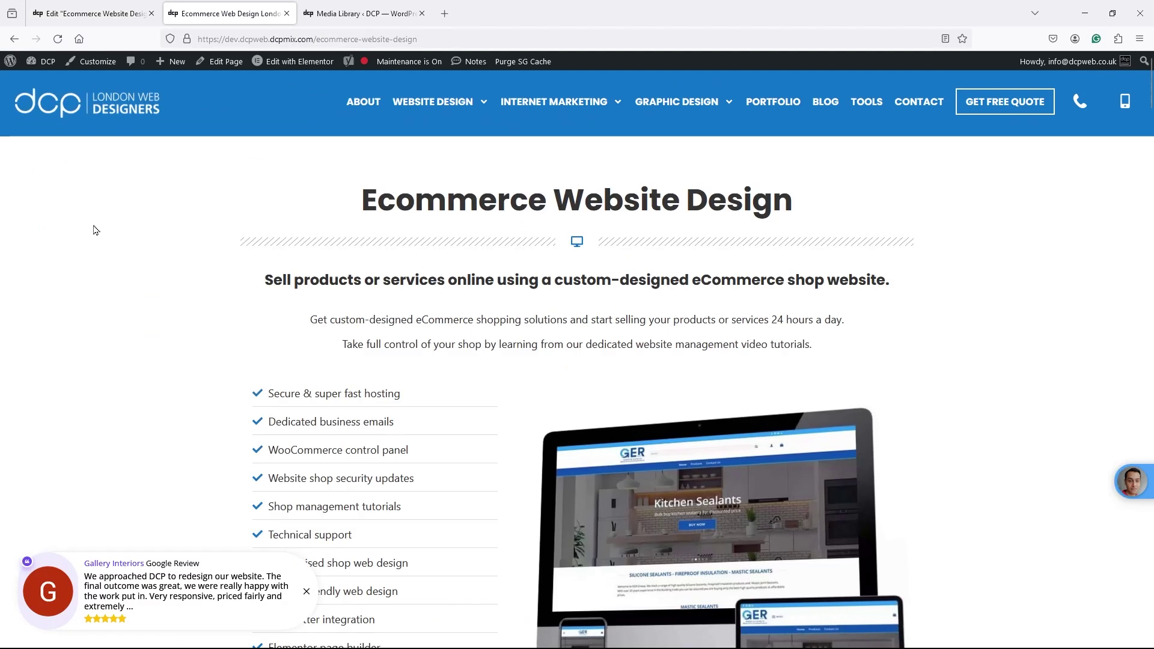
pyautogui.moveTo(59, 66)
pyautogui.press('F5')
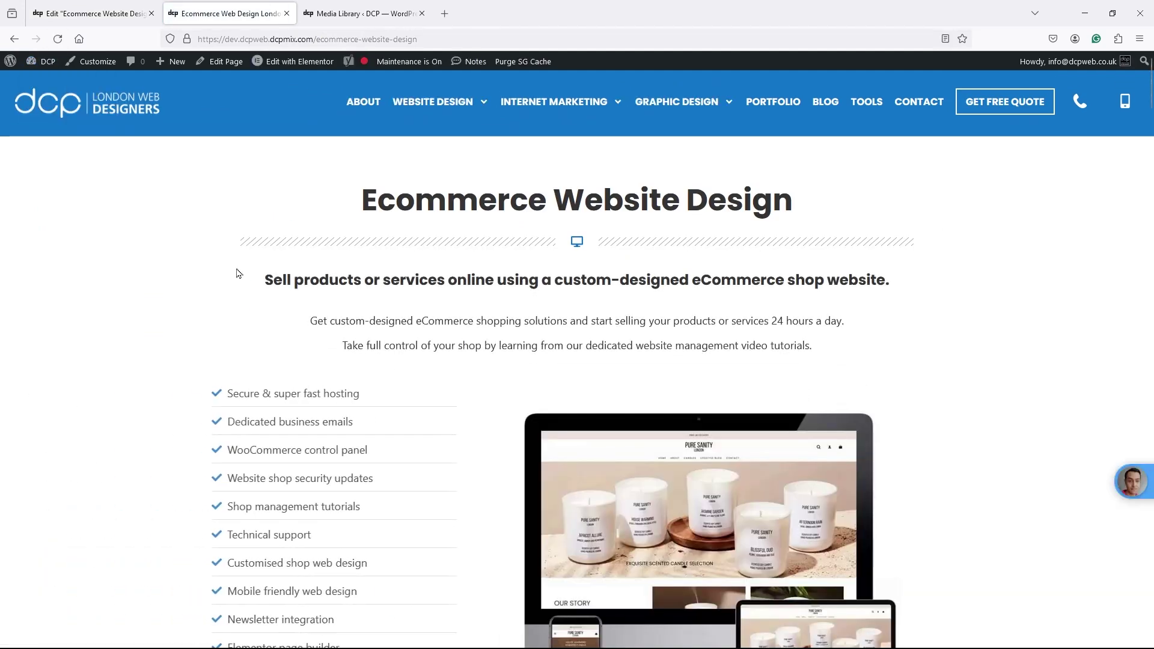
# Scroll down the page to watch the widgets animate in, then back to the top.
pyautogui.scroll(-8, 220, 344)
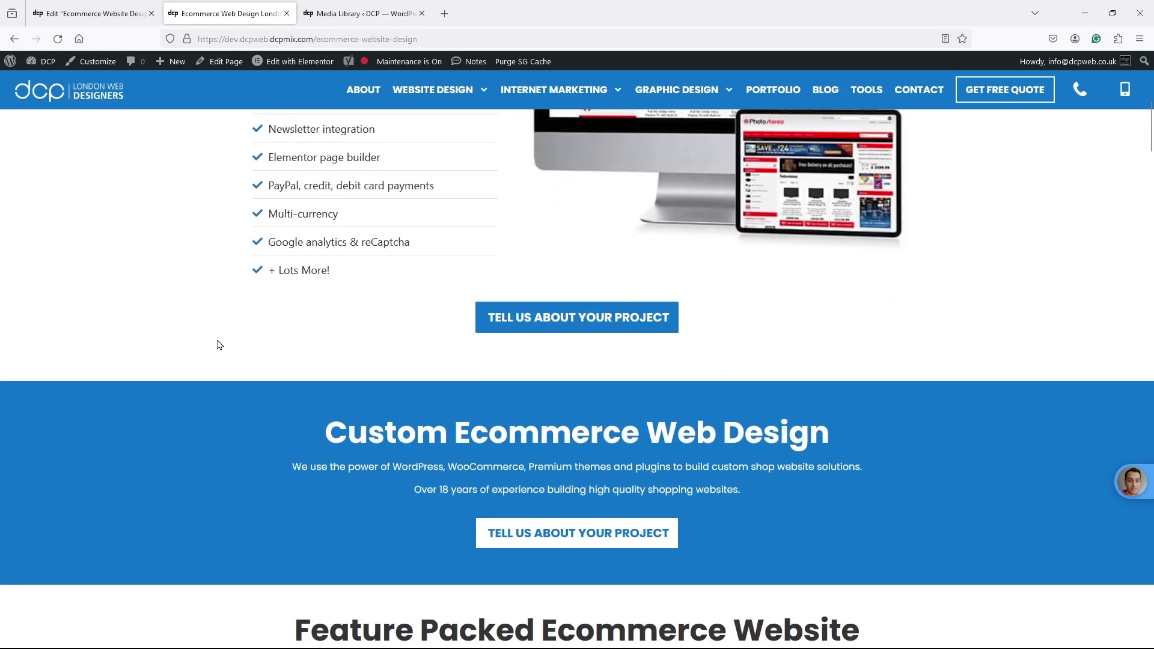
pyautogui.scroll(-4, 220, 345)
pyautogui.scroll(-4, 217, 341)
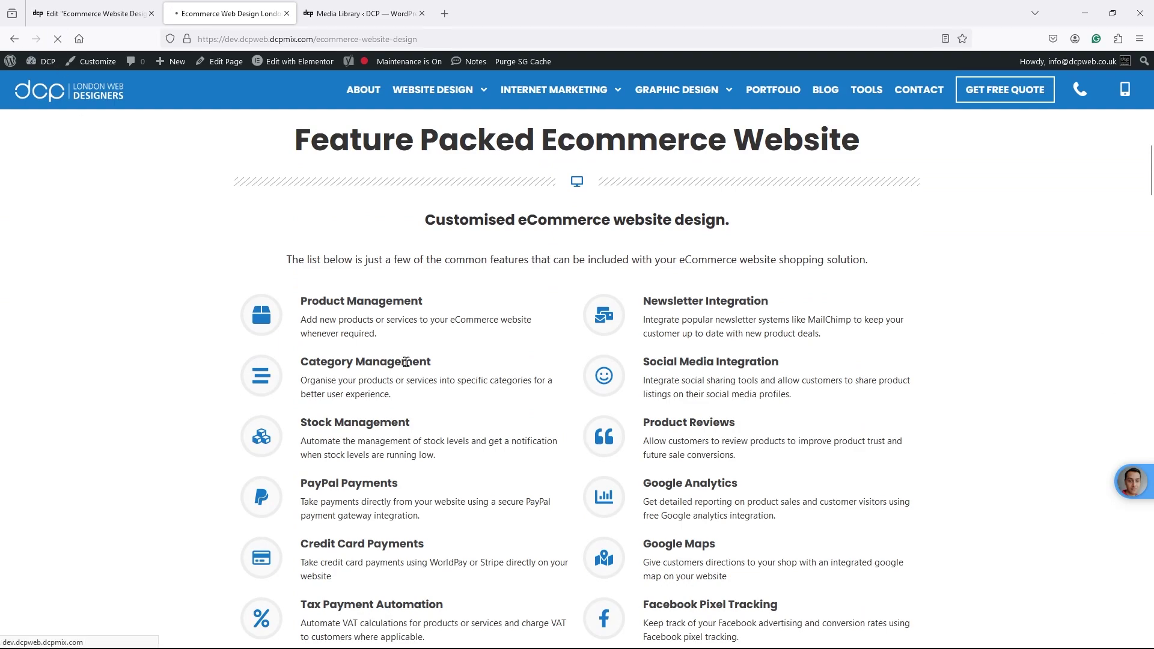
pyautogui.scroll(-11, 372, 437)
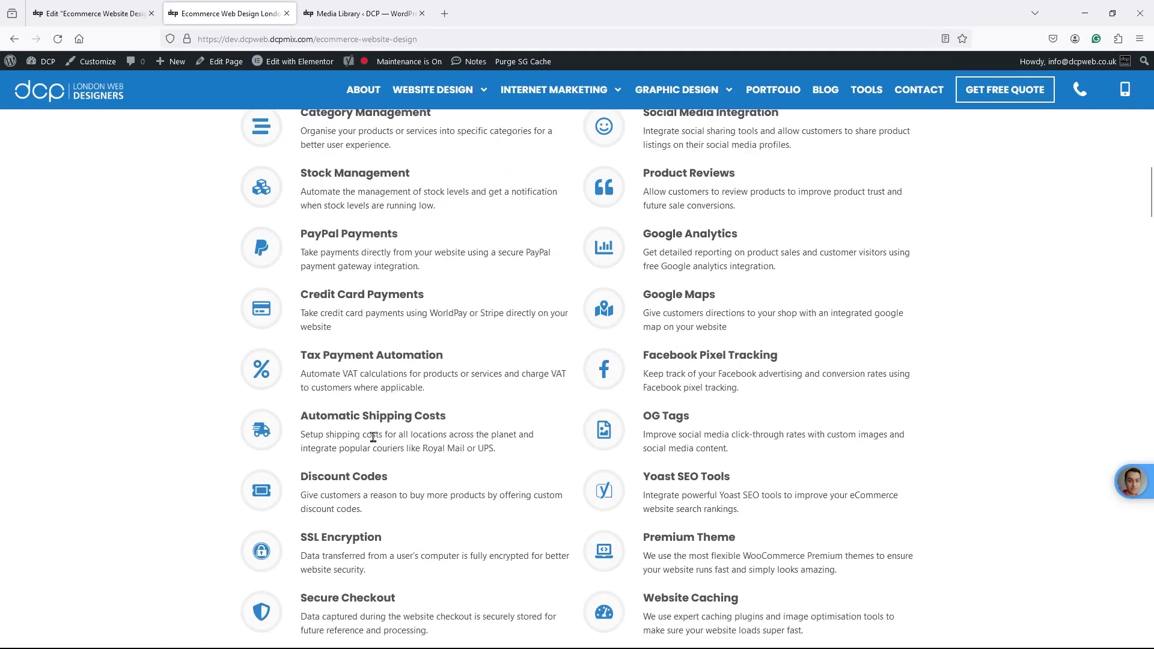
pyautogui.scroll(-3, 373, 437)
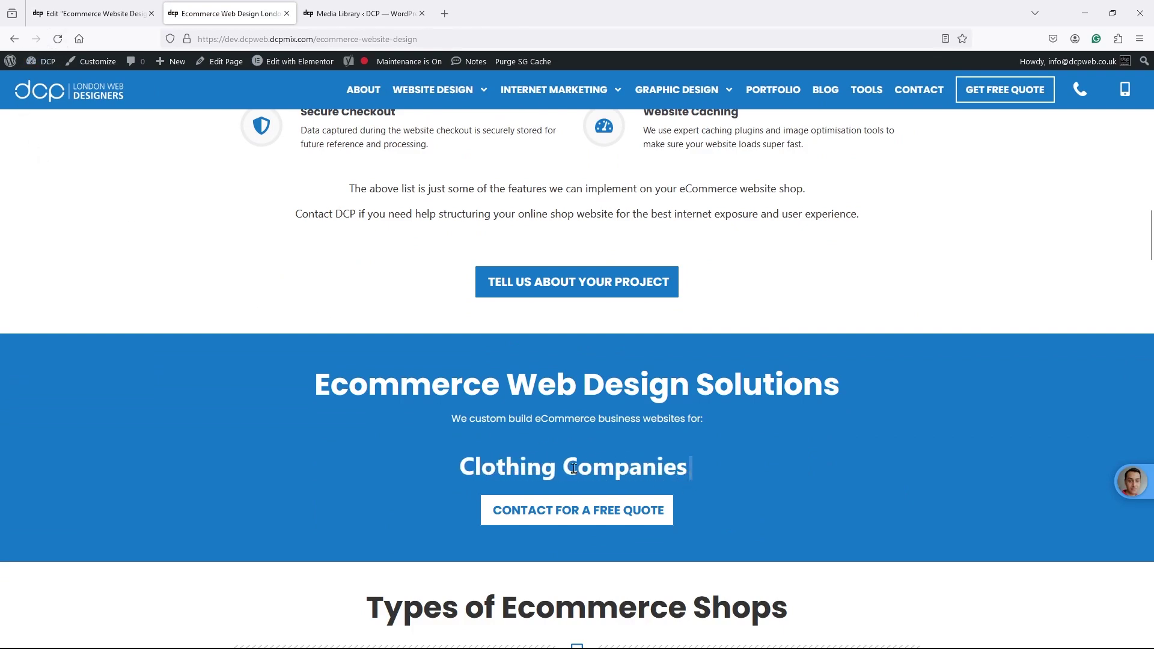
pyautogui.scroll(-5, 298, 476)
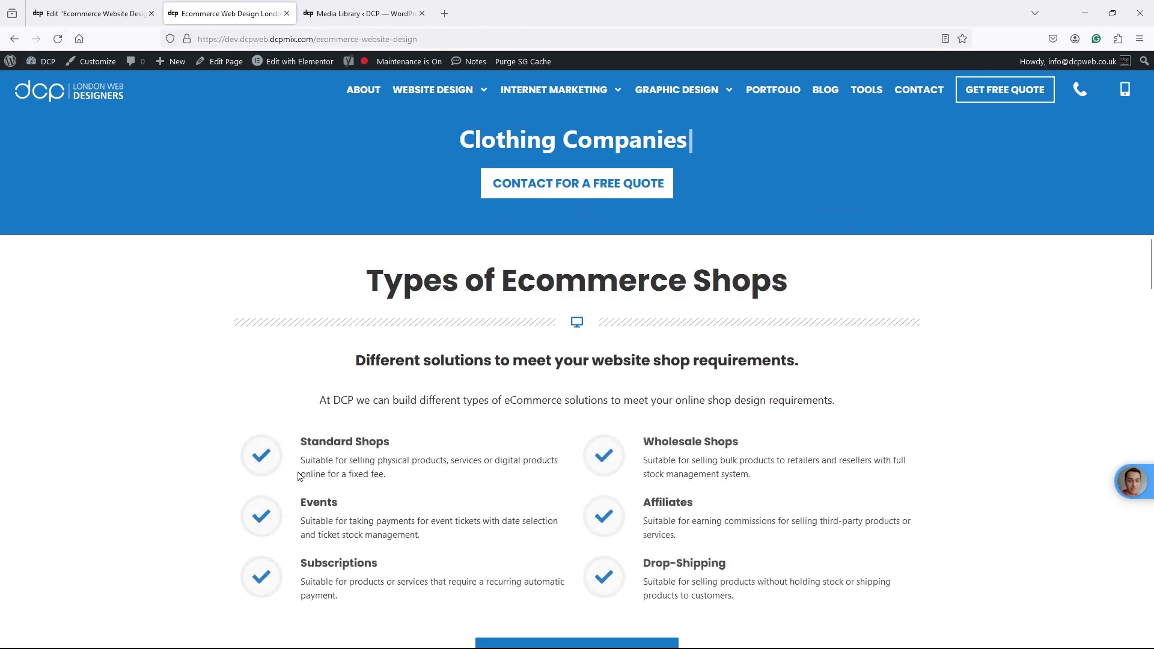
pyautogui.scroll(-10, 428, 542)
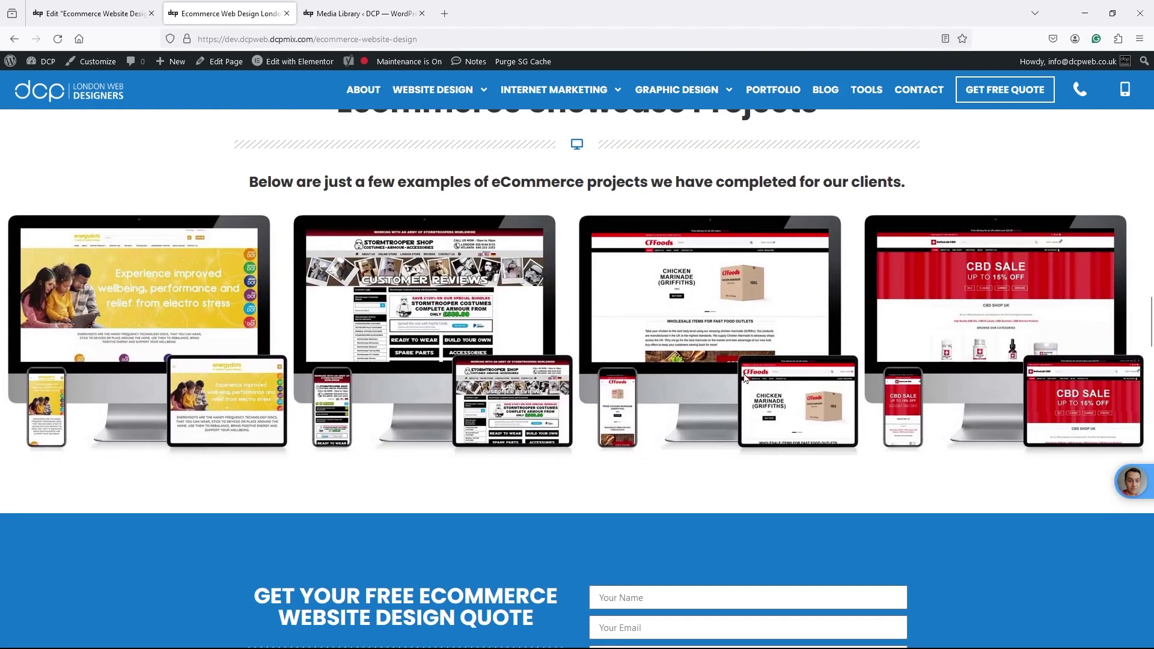
pyautogui.scroll(-20, 505, 473)
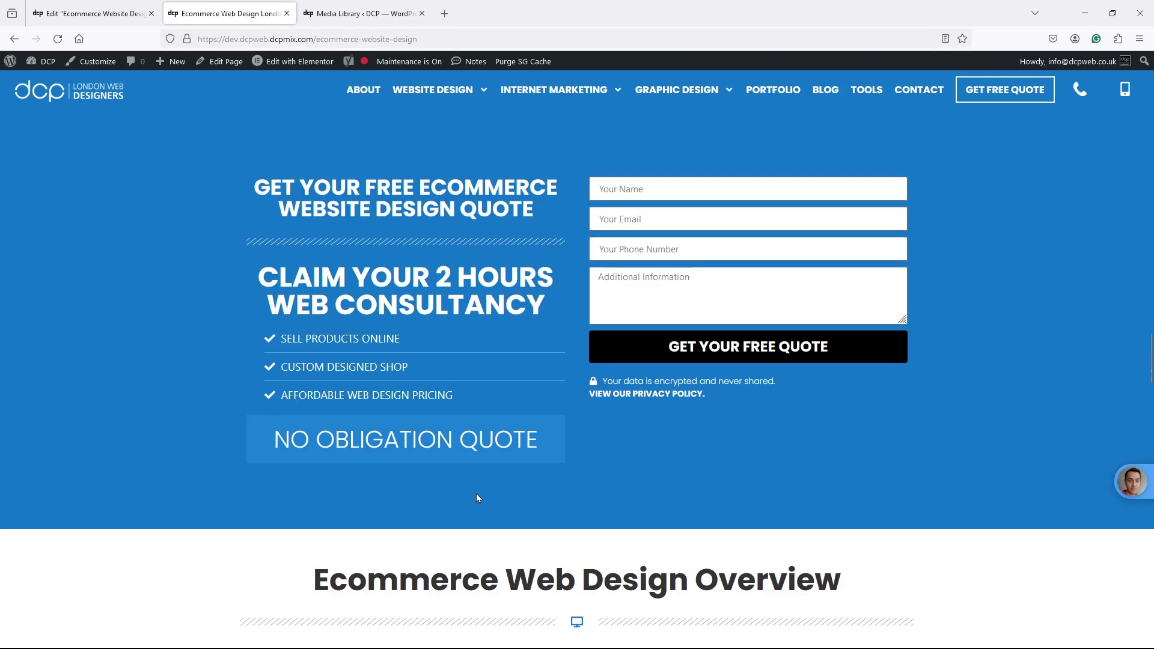
pyautogui.scroll(-6, 472, 497)
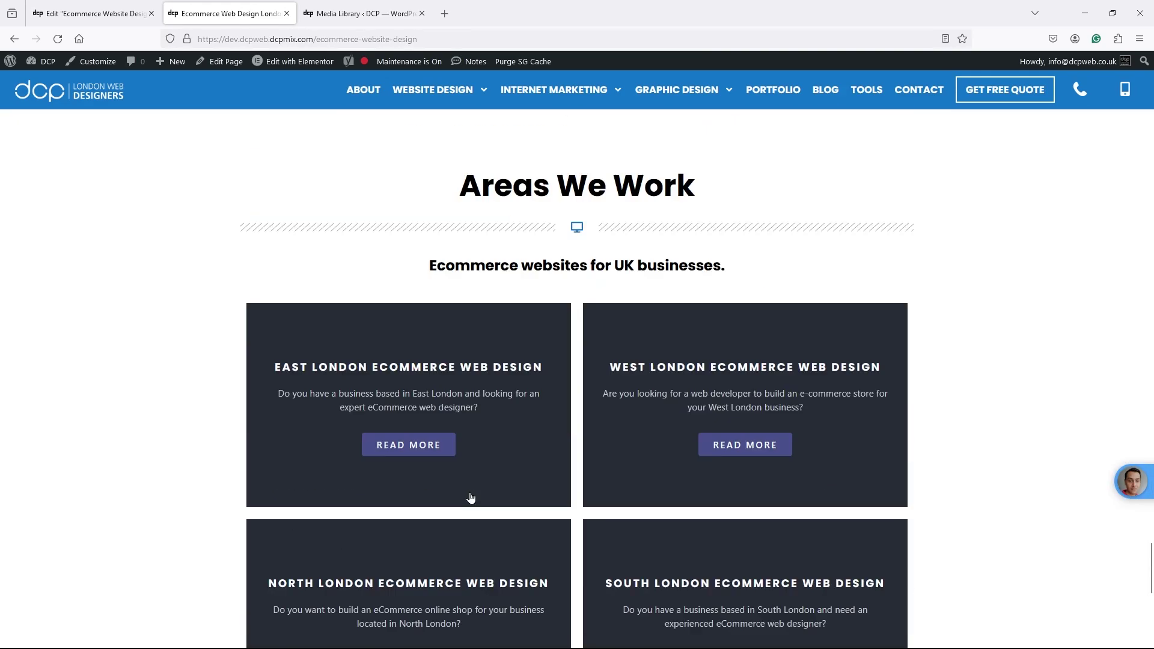
pyautogui.scroll(5, 472, 498)
pyautogui.scroll(20, 374, 504)
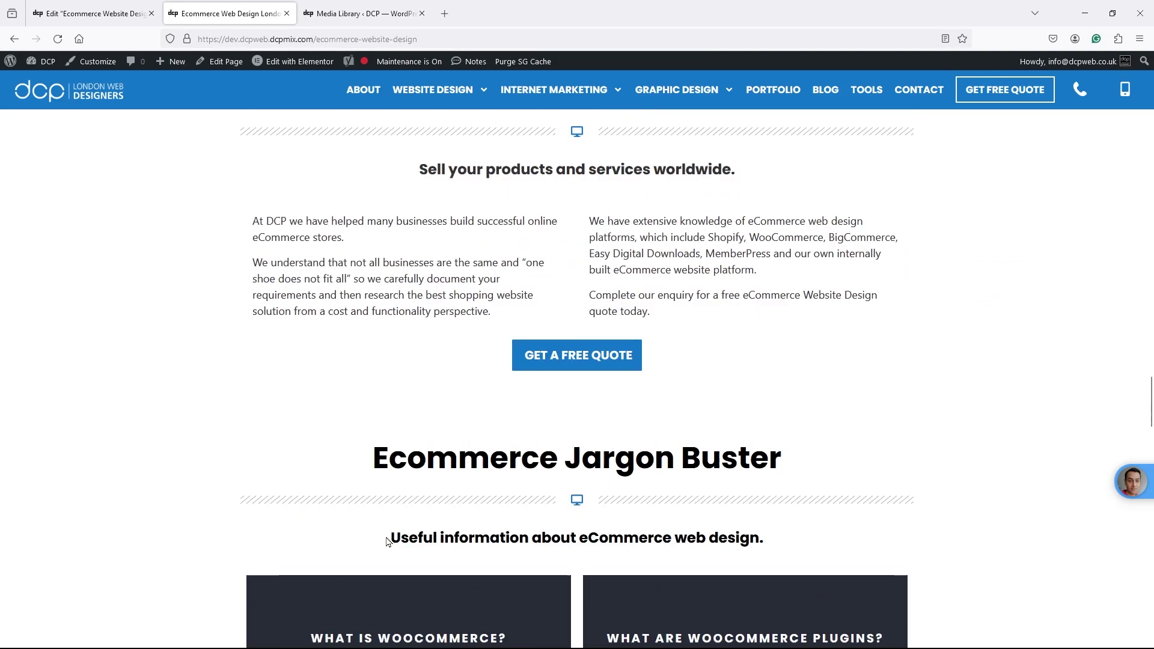
pyautogui.scroll(15, 386, 541)
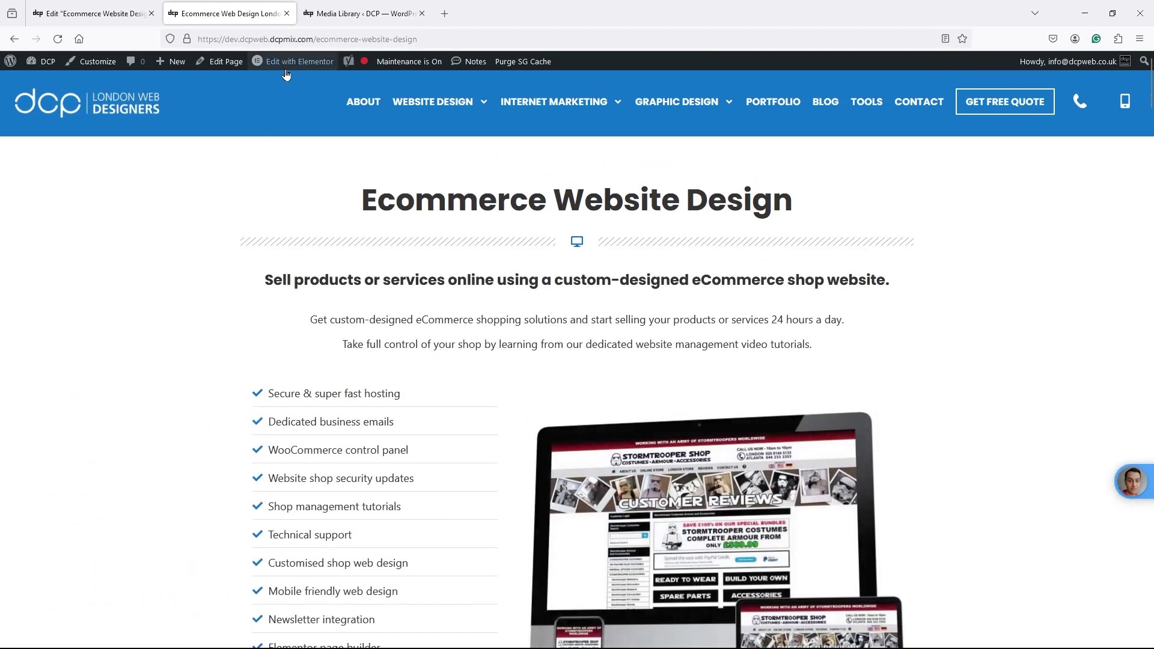
# Back in the editor, change the heading's entrance animation to Wobble.
pyautogui.click(87, 15)
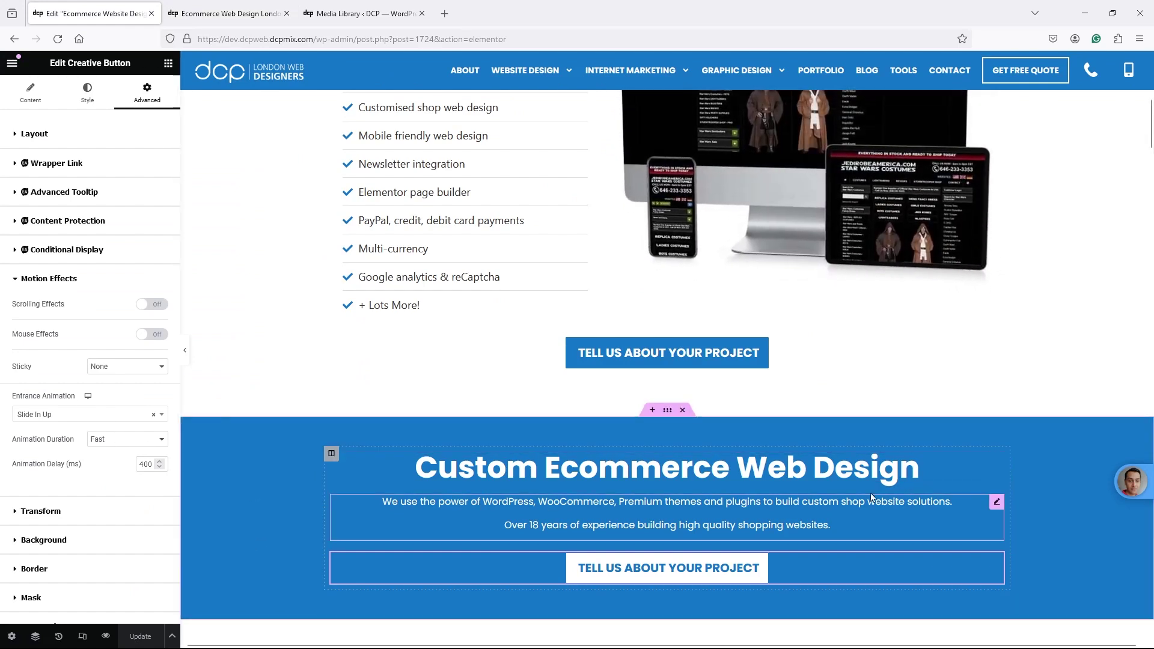
pyautogui.click(995, 461)
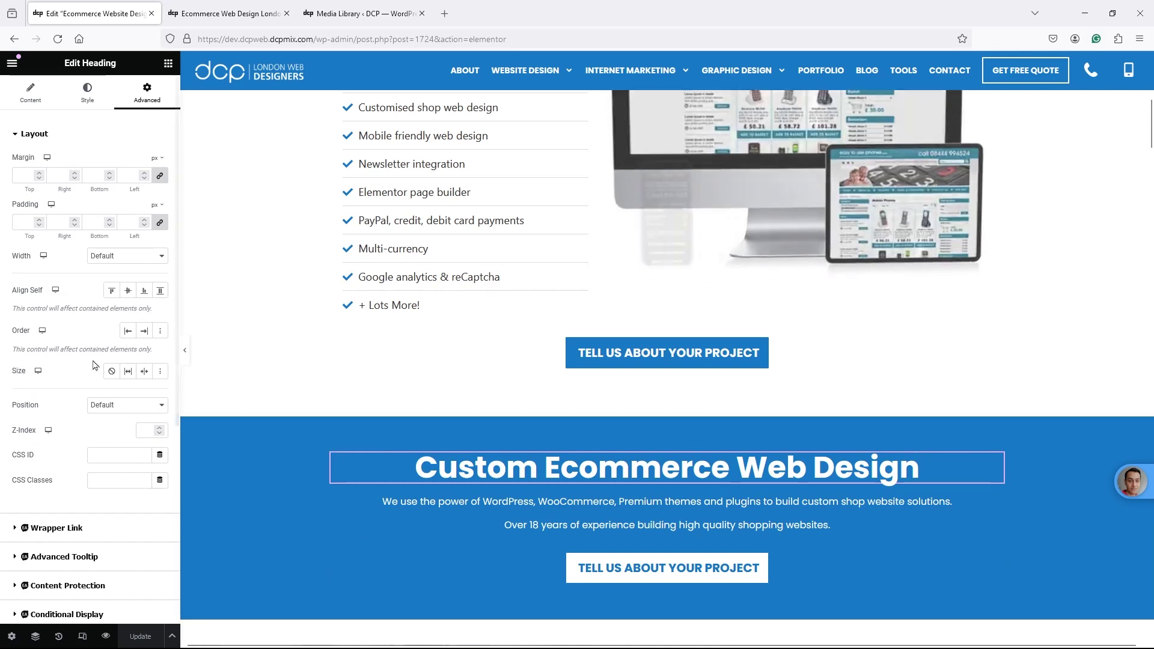
pyautogui.scroll(-5, 26, 564)
pyautogui.click(47, 341)
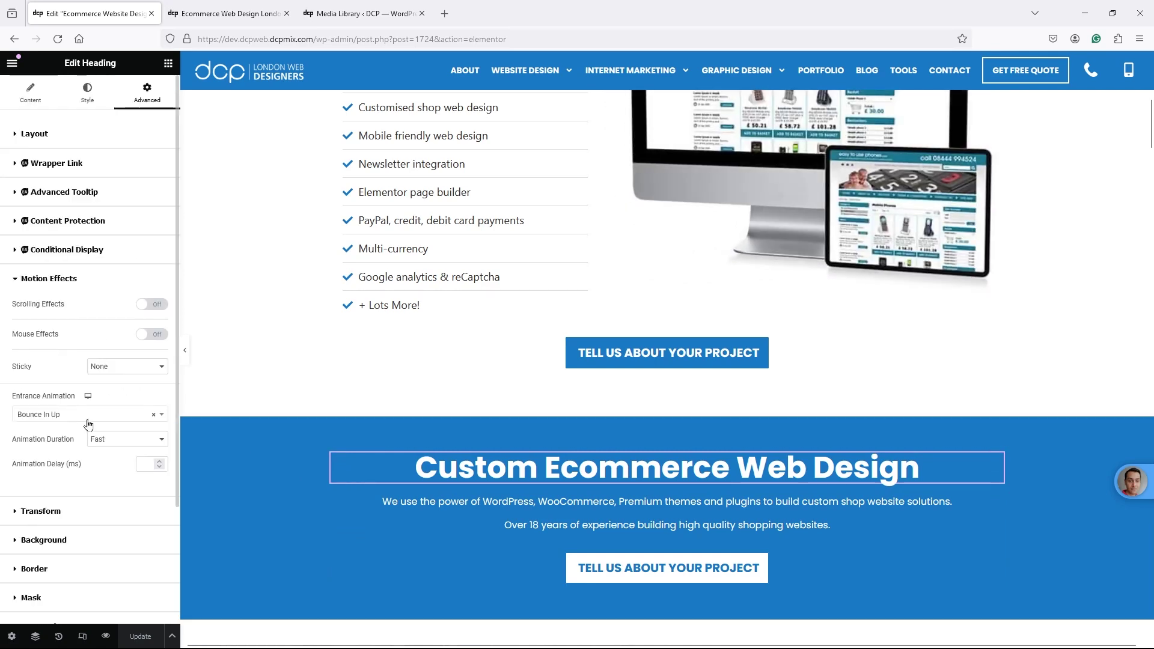
pyautogui.click(58, 418)
pyautogui.scroll(-5, 73, 527)
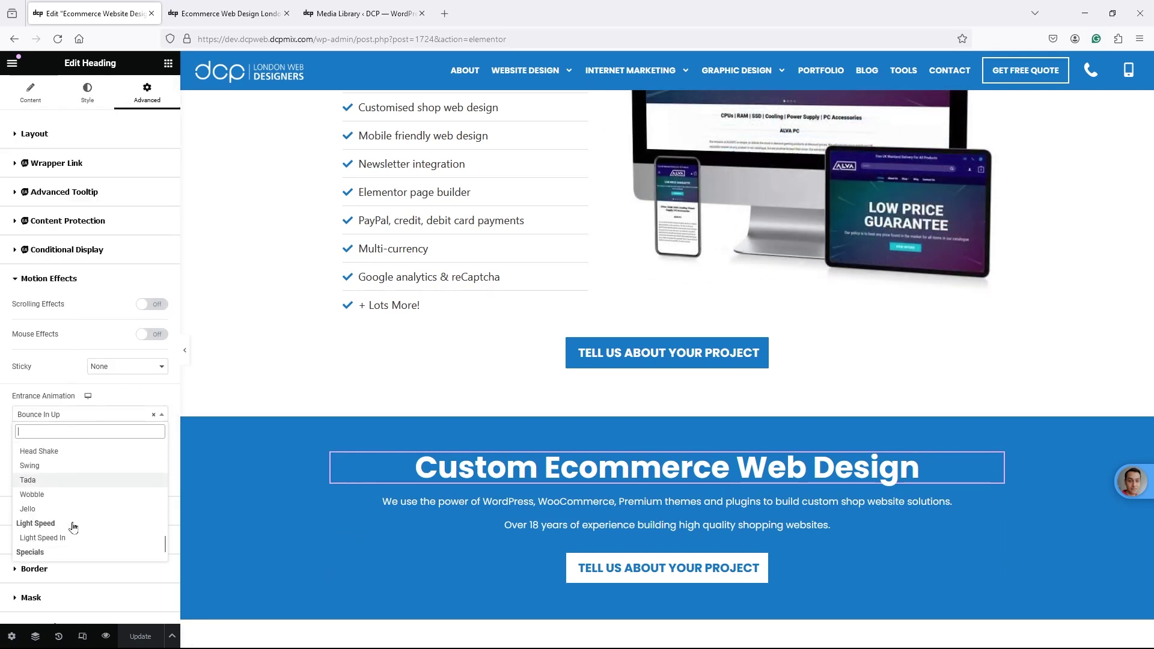
pyautogui.scroll(5, 73, 527)
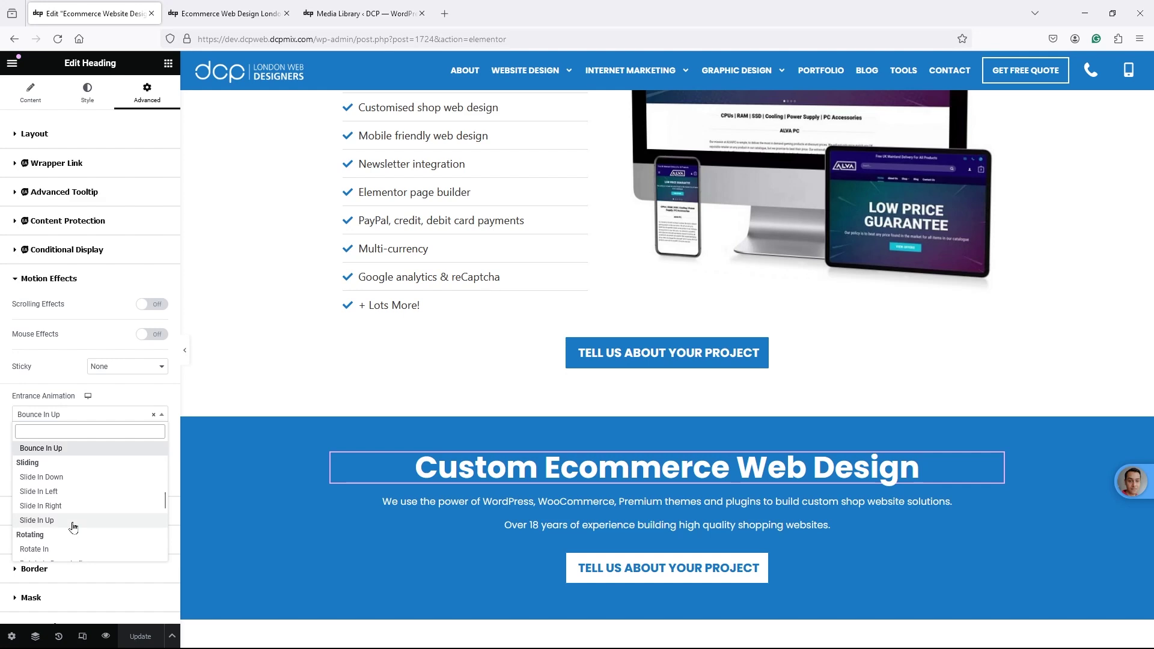
pyautogui.scroll(-5, 73, 527)
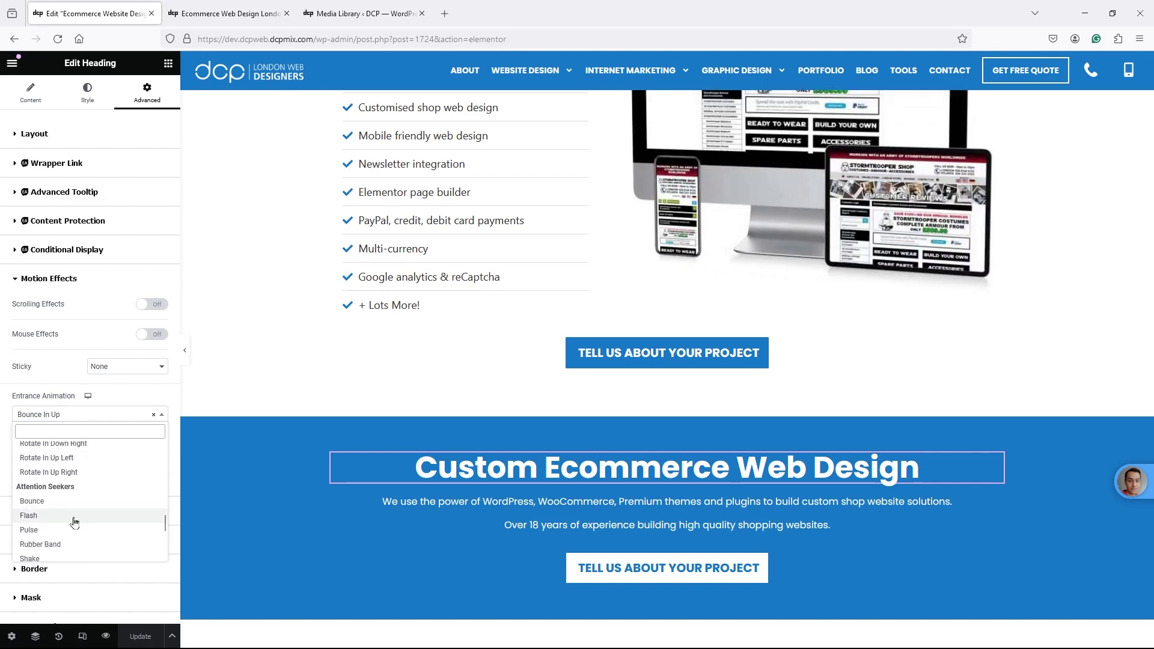
pyautogui.scroll(-2, 74, 523)
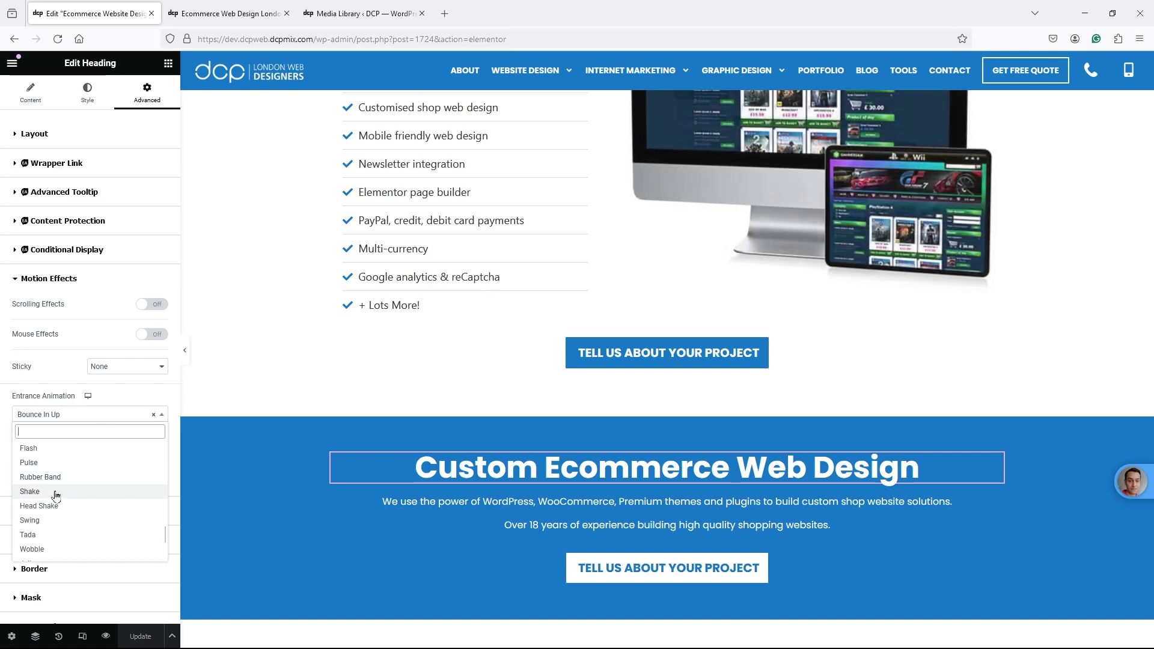
pyautogui.scroll(-1, 68, 490)
pyautogui.click(36, 520)
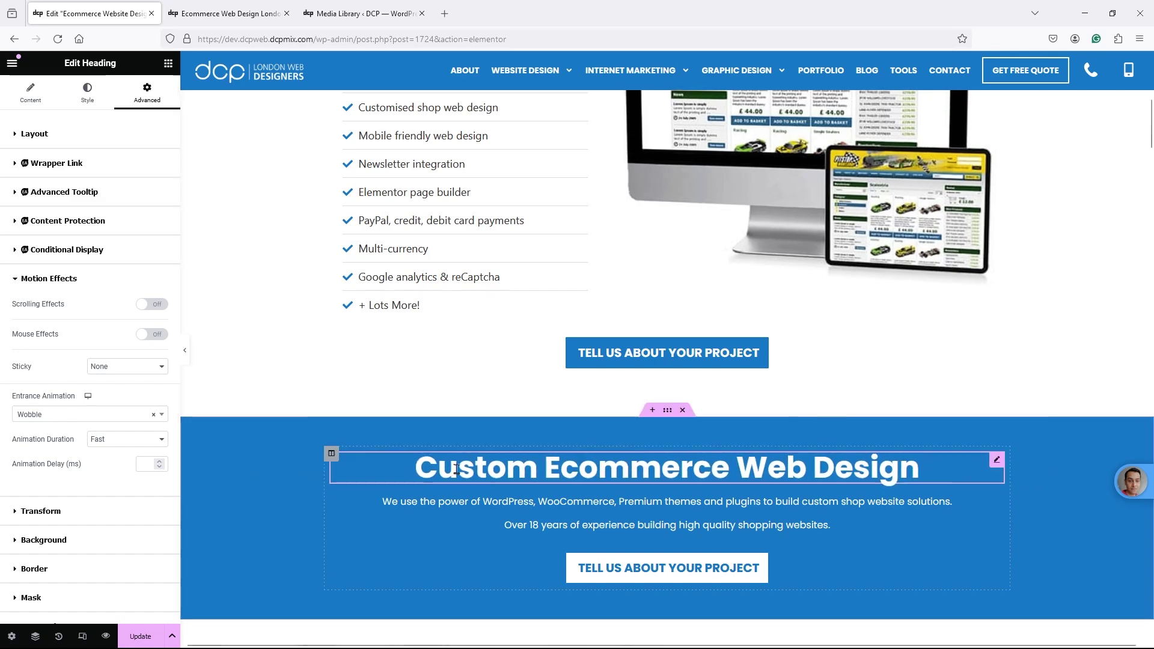
# Try Tada for the heading's entrance animation, then settle on Swing.
pyautogui.click(84, 420)
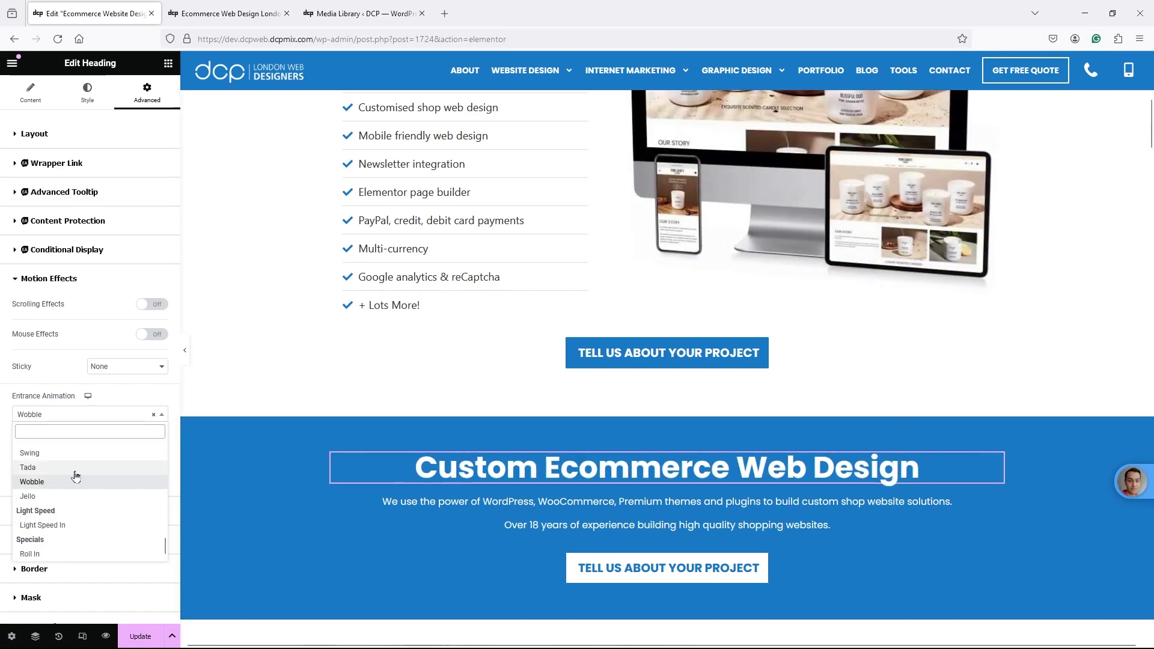
pyautogui.click(73, 468)
pyautogui.click(74, 418)
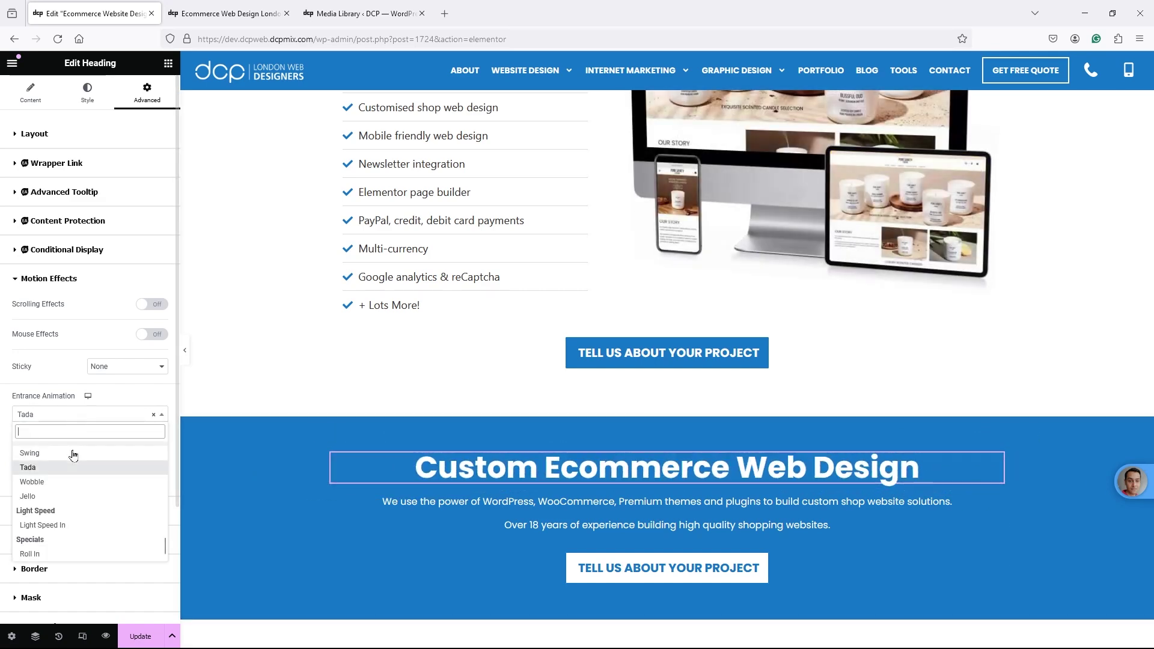
pyautogui.click(73, 454)
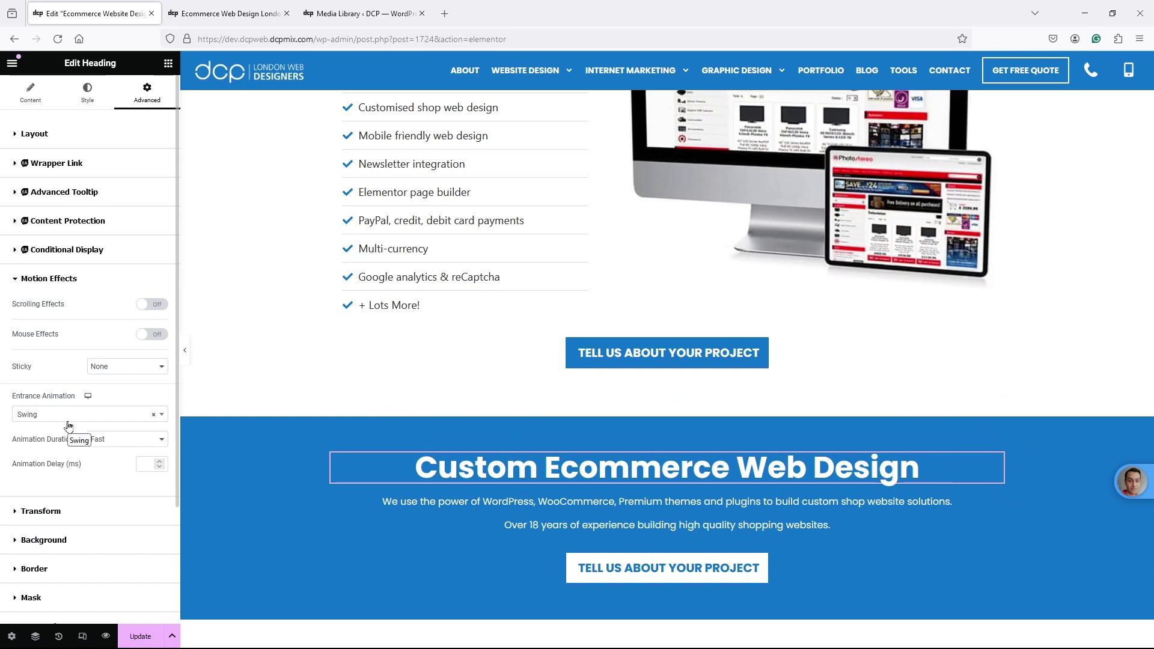
# Reload the live page and scroll through the feature and shop-type sections, then back up.
pyautogui.click(216, 13)
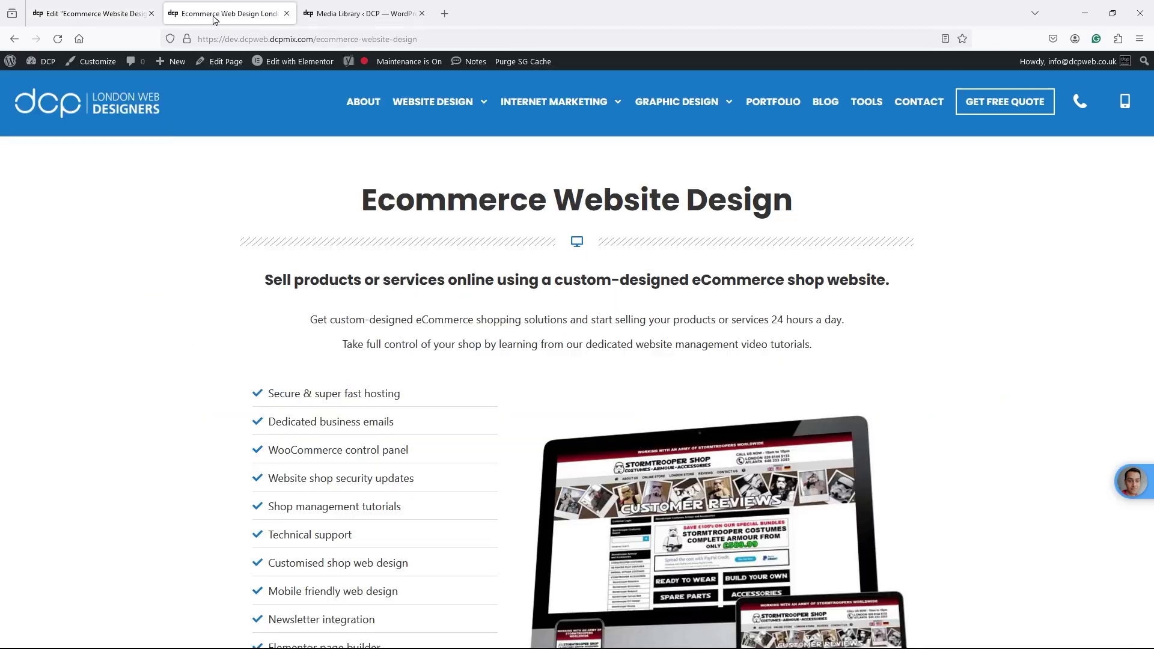
pyautogui.press('F5')
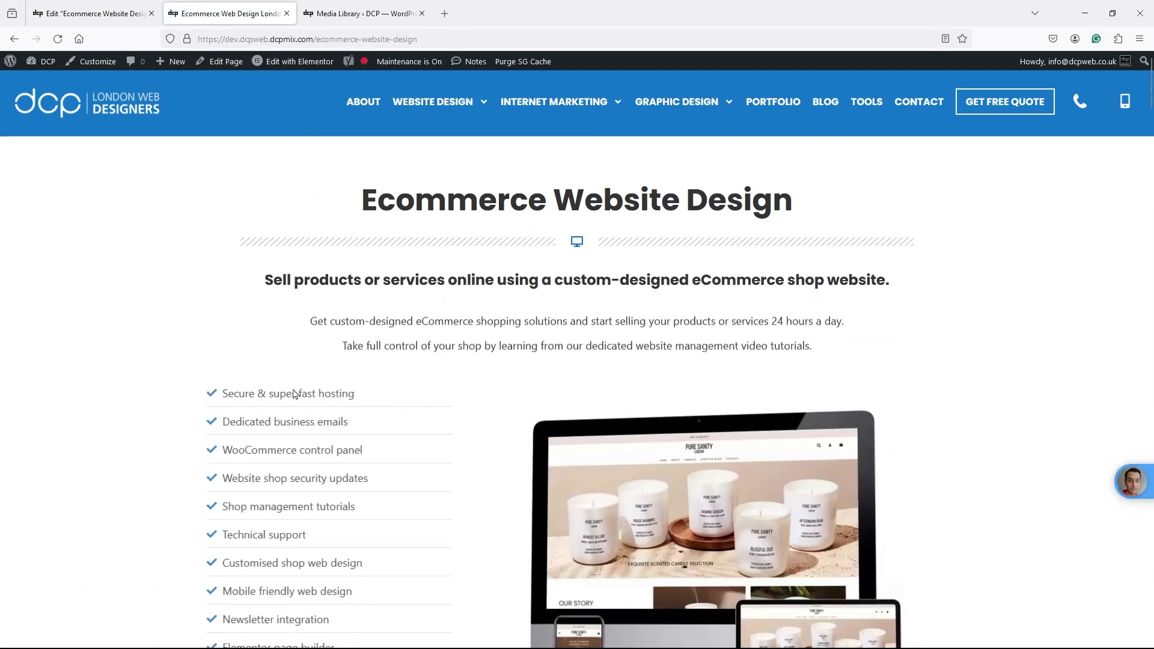
pyautogui.scroll(-6, 227, 523)
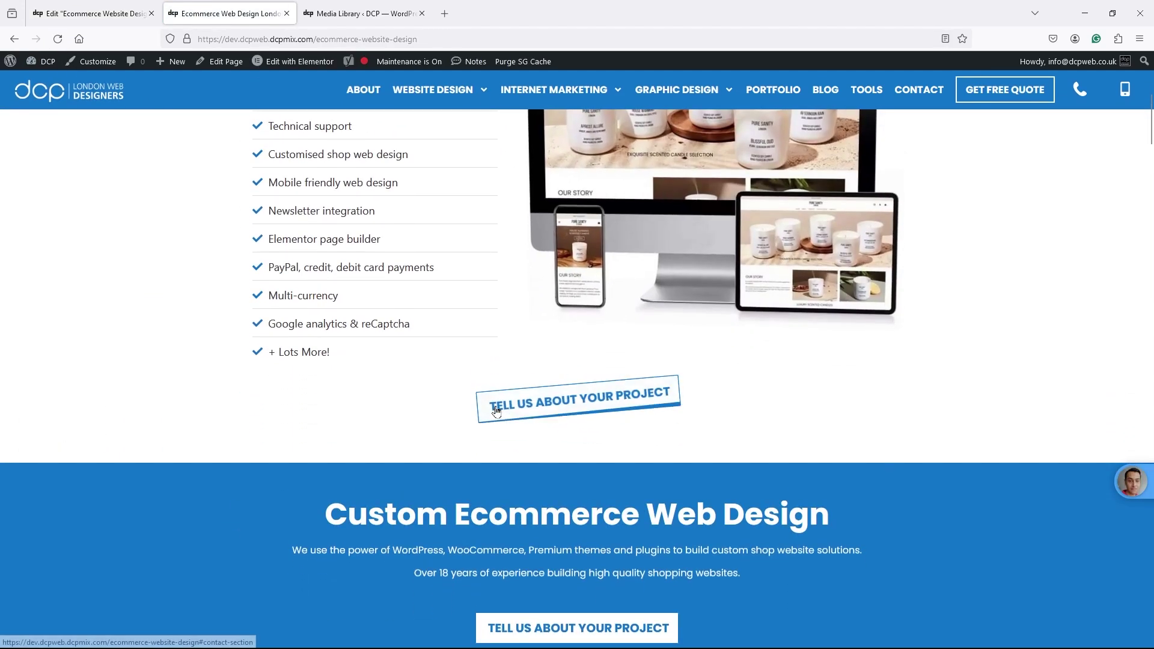
pyautogui.scroll(-1, 403, 542)
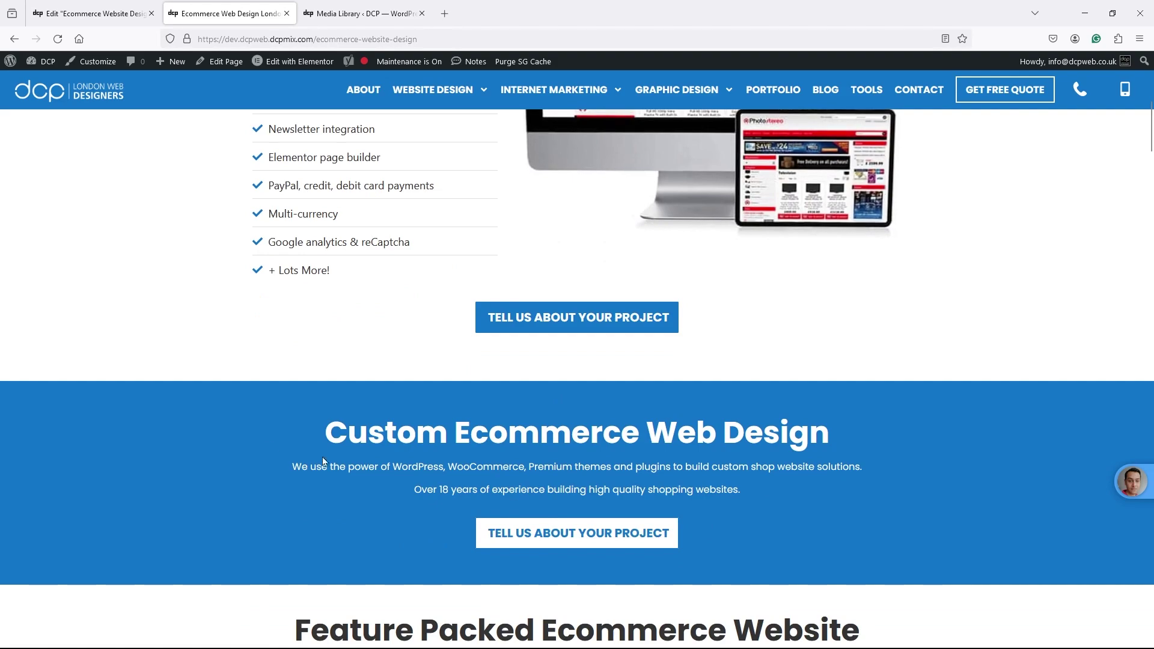
pyautogui.scroll(-5, 223, 442)
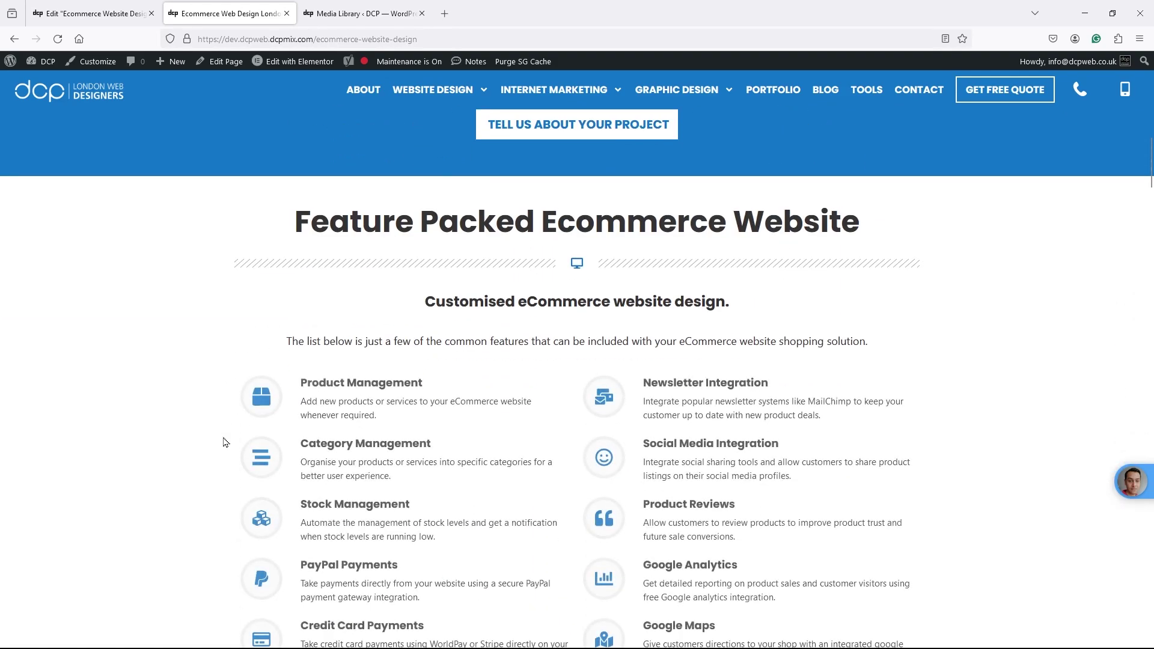
pyautogui.scroll(-3, 224, 442)
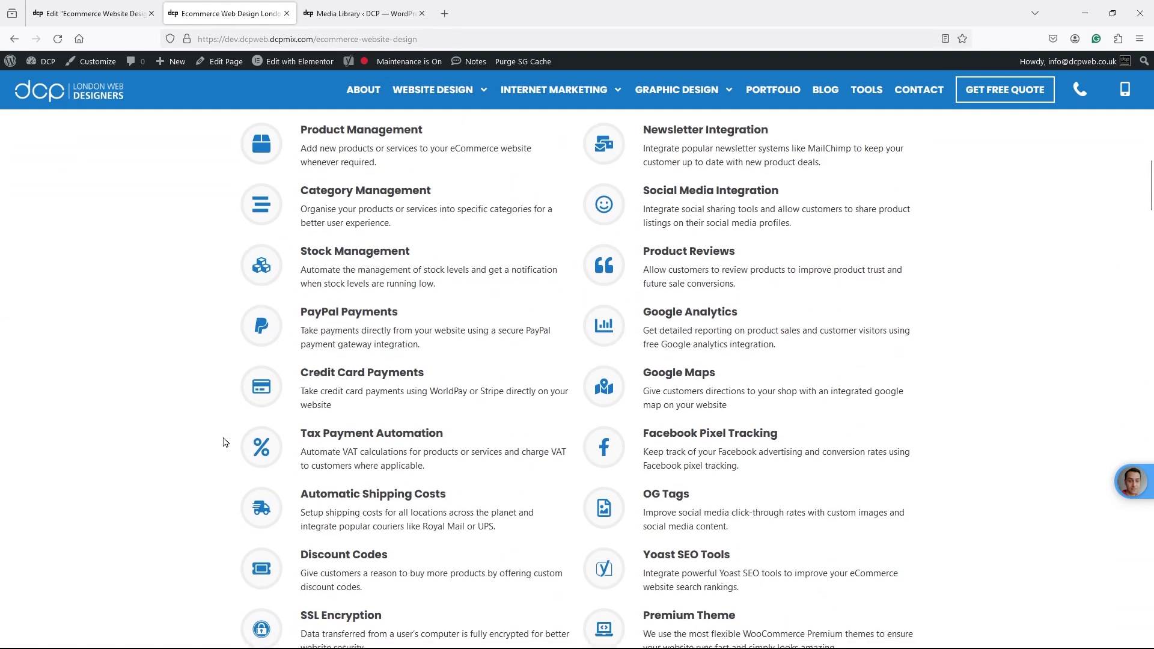
pyautogui.scroll(-4, 224, 443)
pyautogui.scroll(-8, 224, 442)
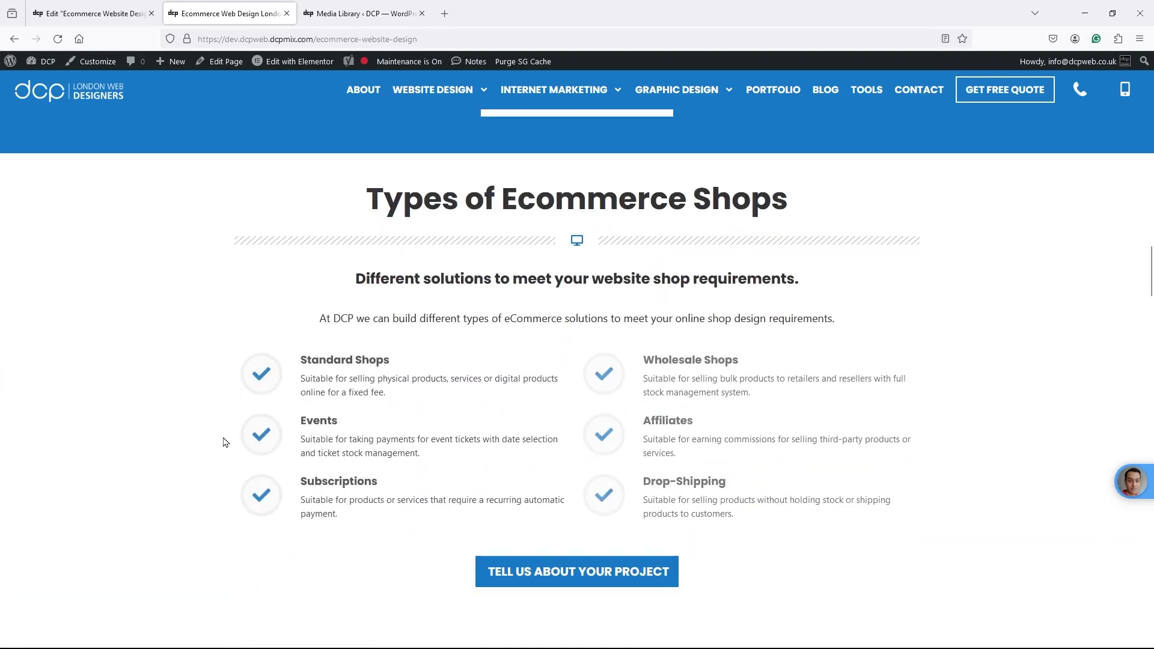
pyautogui.scroll(11, 224, 443)
pyautogui.scroll(15, 224, 442)
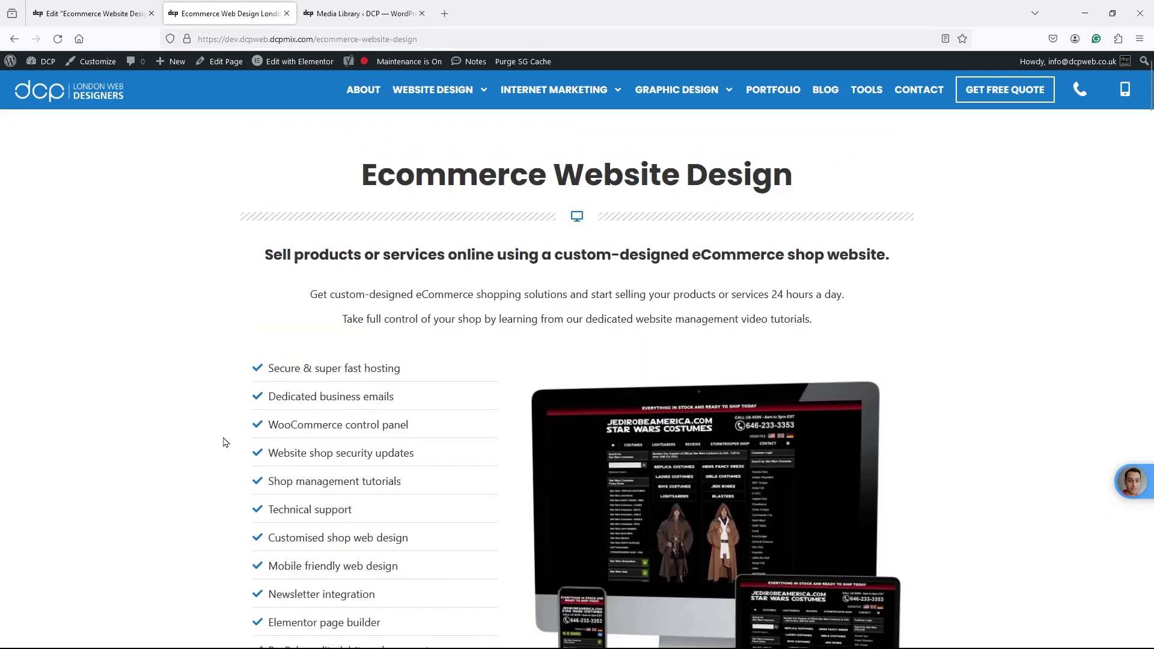